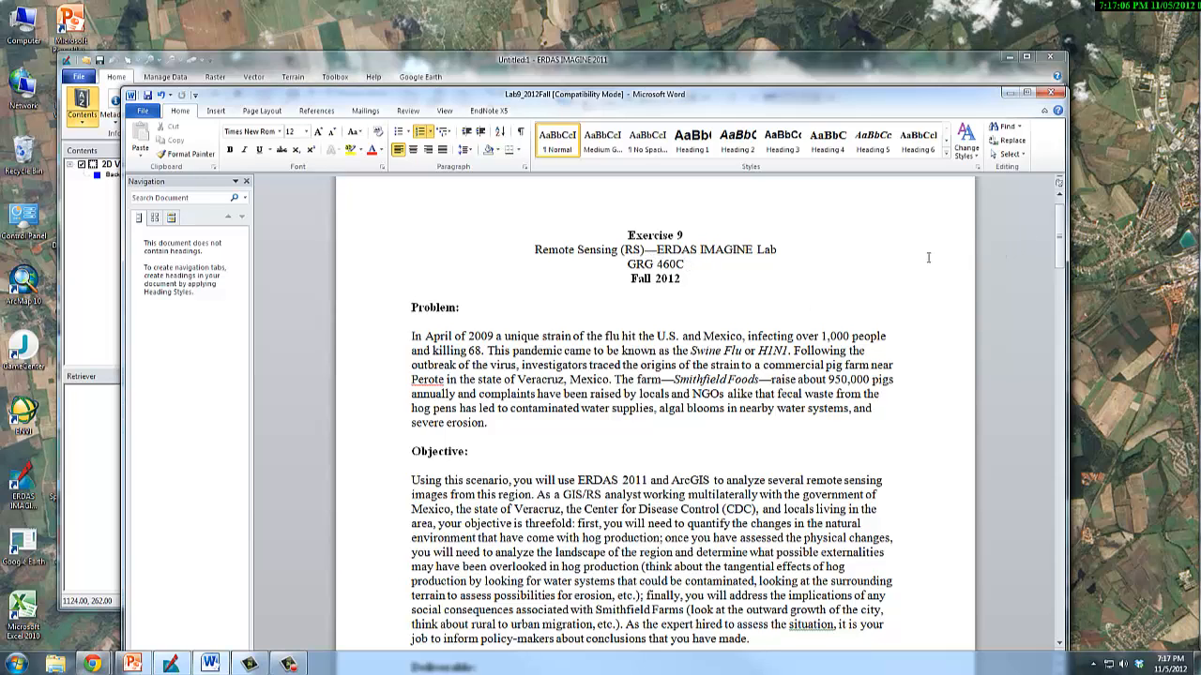
Read the Exercise 9 lab document from the objective, deliverable and process sections through the NDVI figure to the General Steps.
{"action": "scroll", "coordinate": [928, 257], "scroll_direction": "down", "scroll_amount": 5}
{"action": "scroll", "coordinate": [928, 257], "scroll_direction": "up", "scroll_amount": 5}
{"action": "scroll", "coordinate": [809, 305], "scroll_direction": "down", "scroll_amount": 4}
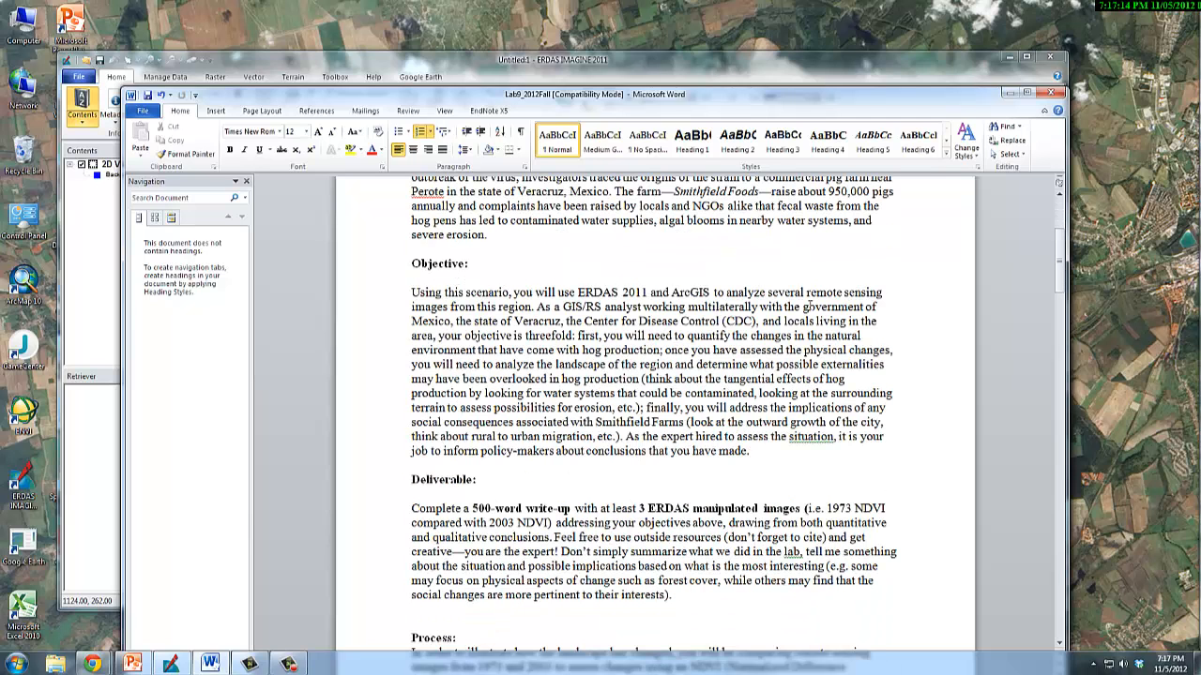
{"action": "scroll", "coordinate": [810, 305], "scroll_direction": "down", "scroll_amount": 1}
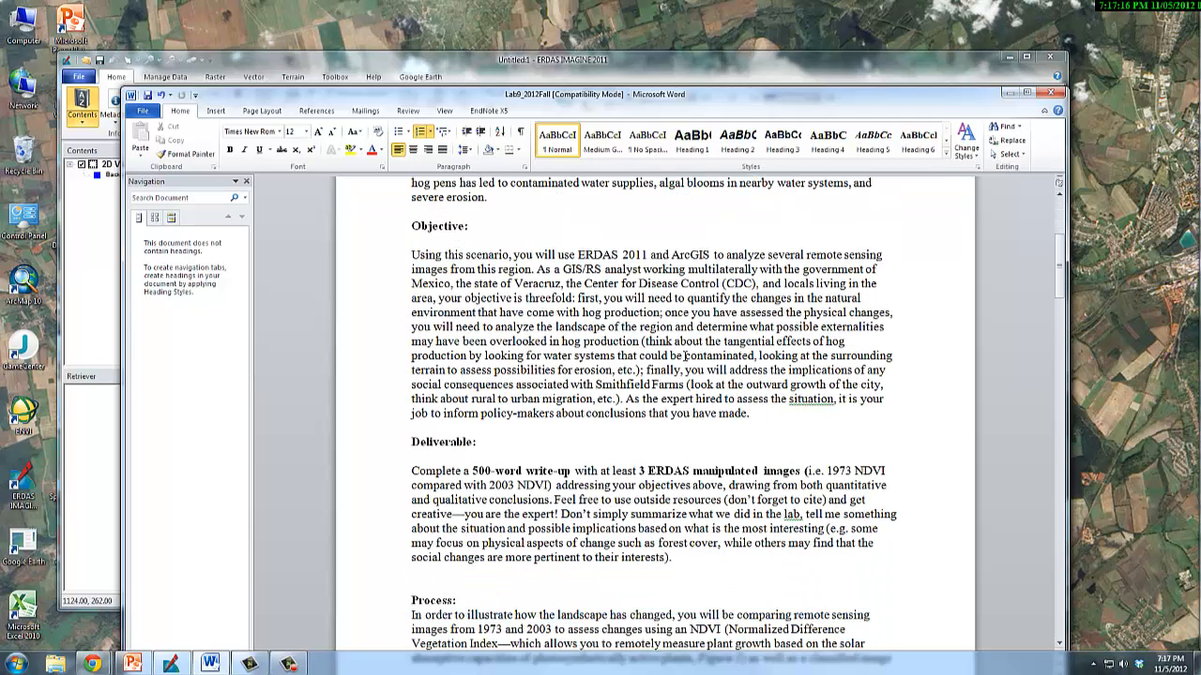
{"action": "scroll", "coordinate": [685, 356], "scroll_direction": "down", "scroll_amount": 3}
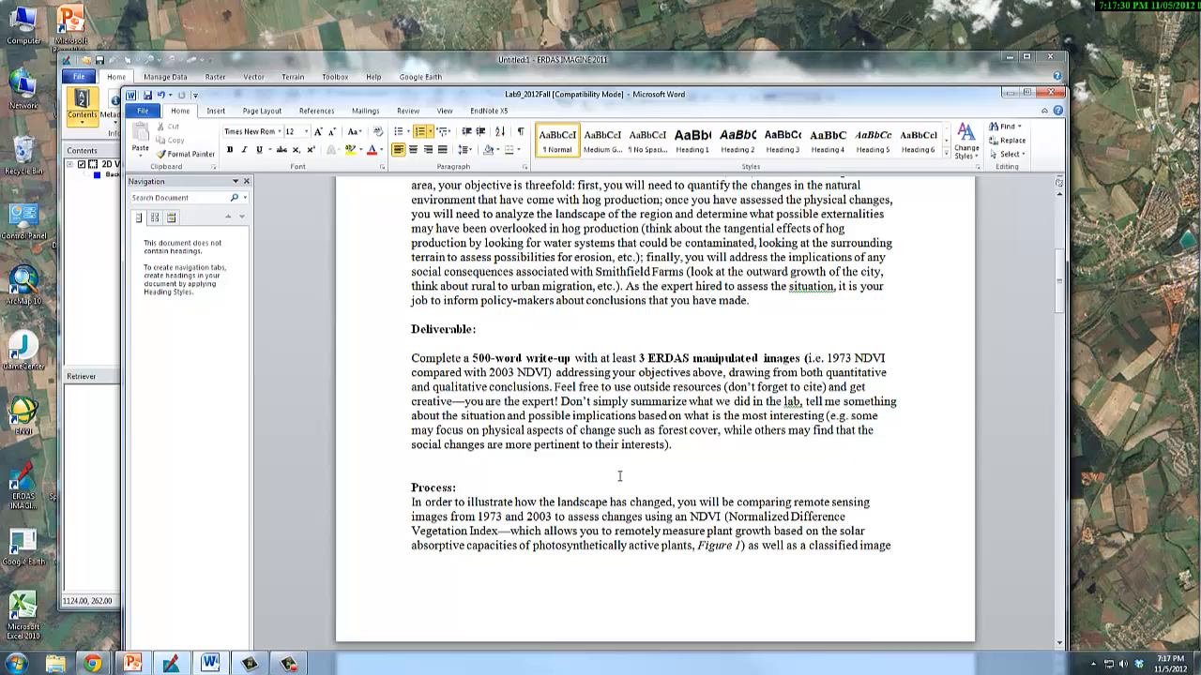
{"action": "scroll", "coordinate": [619, 477], "scroll_direction": "down", "scroll_amount": 8}
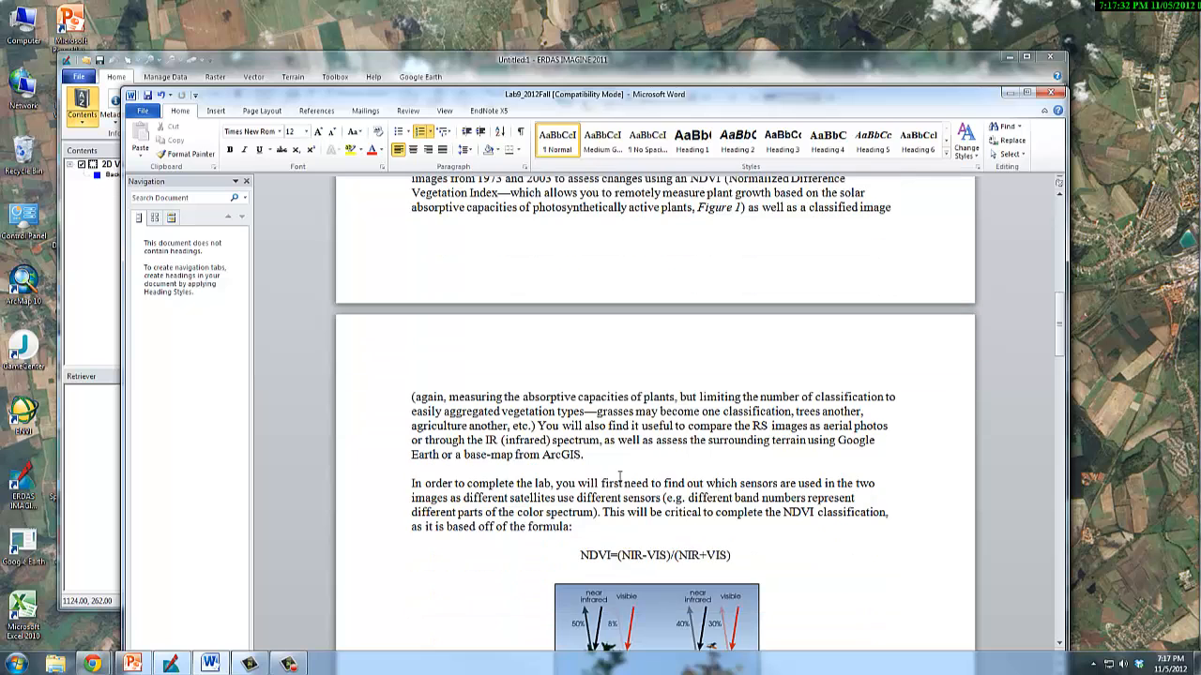
{"action": "scroll", "coordinate": [619, 476], "scroll_direction": "down", "scroll_amount": 2}
{"action": "scroll", "coordinate": [619, 477], "scroll_direction": "up", "scroll_amount": 2}
{"action": "scroll", "coordinate": [619, 478], "scroll_direction": "down", "scroll_amount": 11}
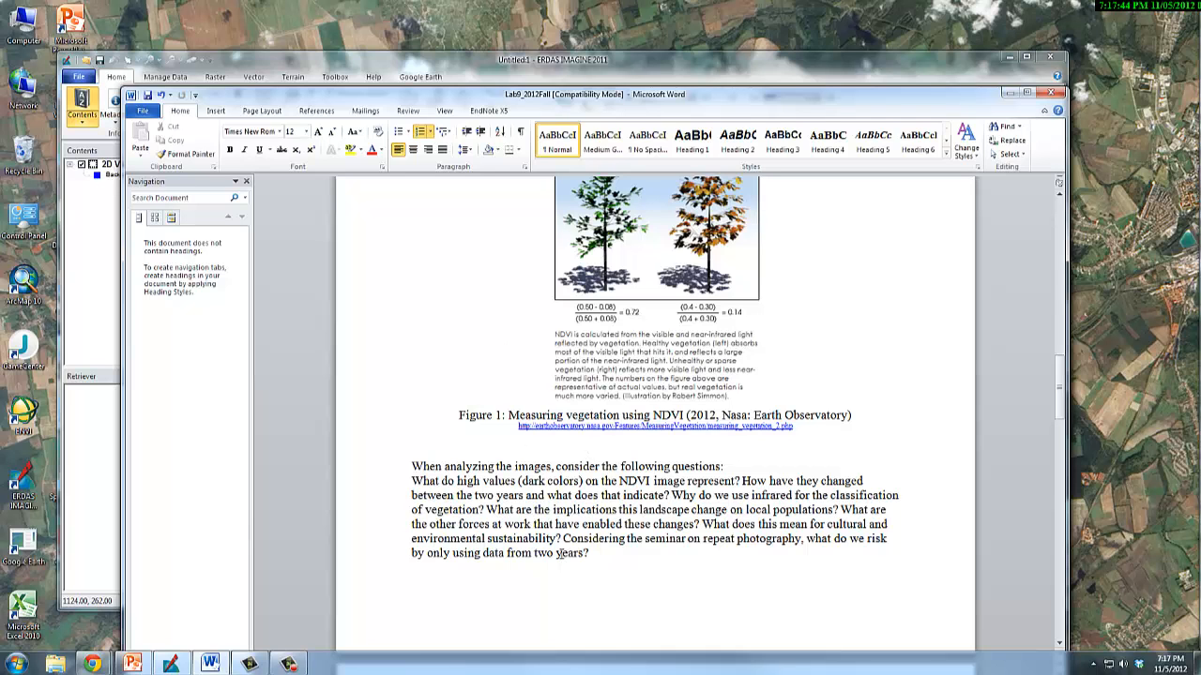
{"action": "scroll", "coordinate": [574, 551], "scroll_direction": "down", "scroll_amount": 4}
{"action": "scroll", "coordinate": [581, 545], "scroll_direction": "up", "scroll_amount": 15}
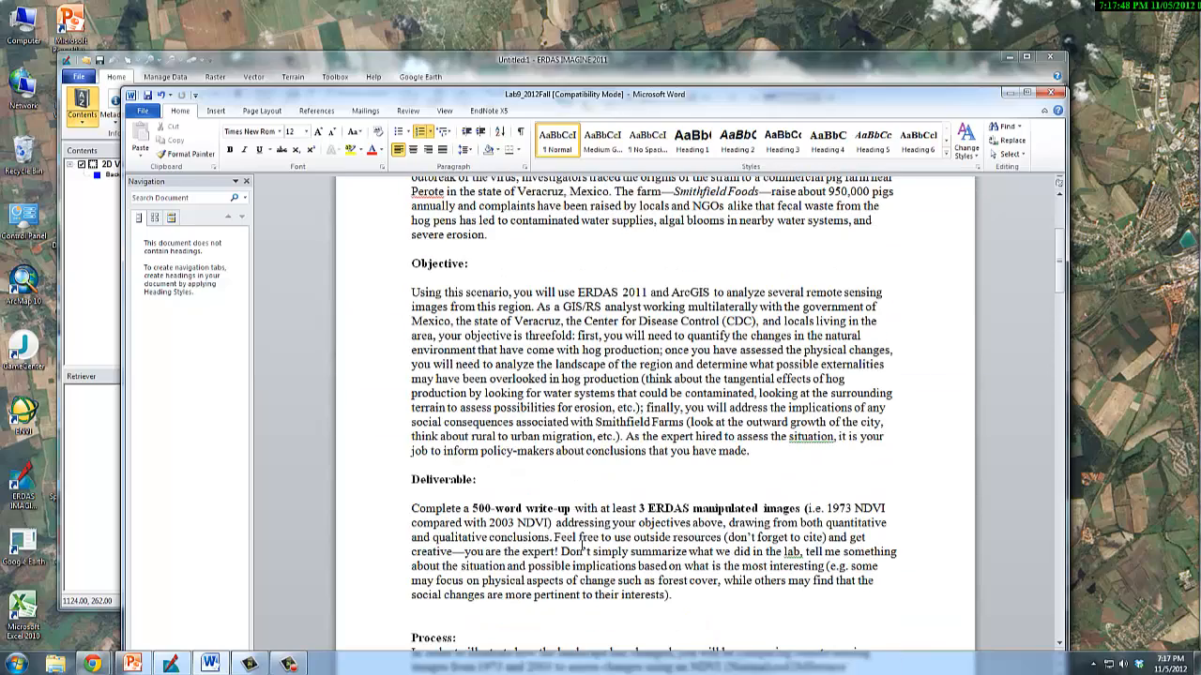
{"action": "scroll", "coordinate": [540, 535], "scroll_direction": "down", "scroll_amount": 13}
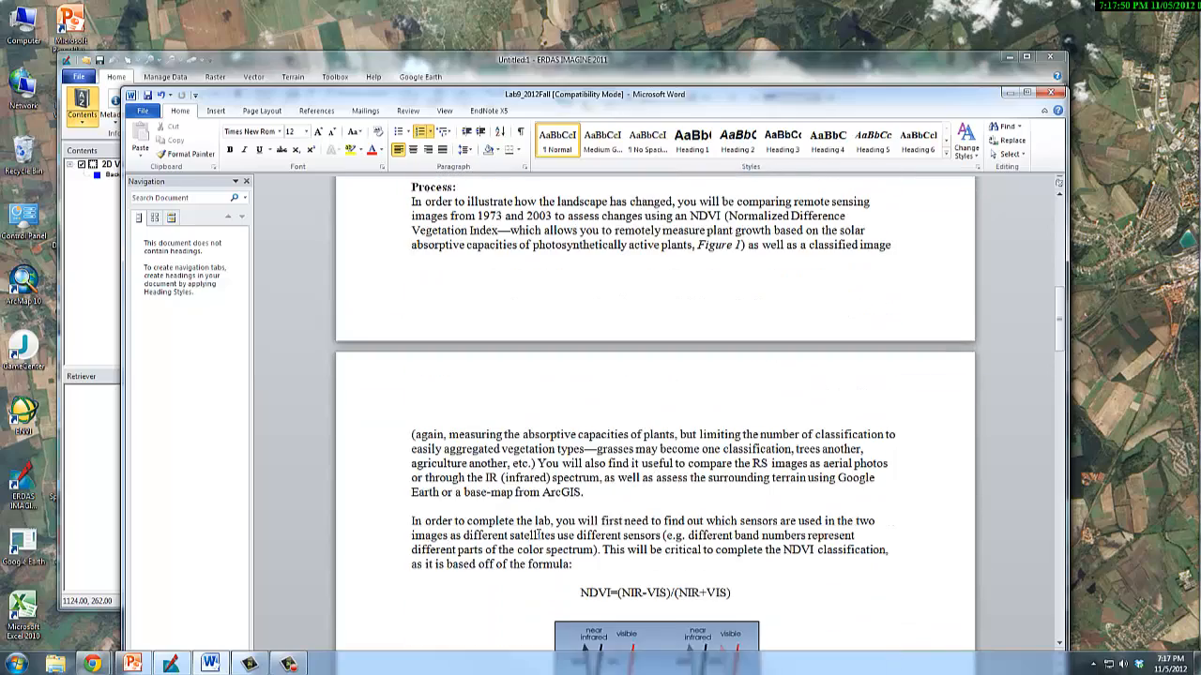
{"action": "scroll", "coordinate": [538, 535], "scroll_direction": "down", "scroll_amount": 10}
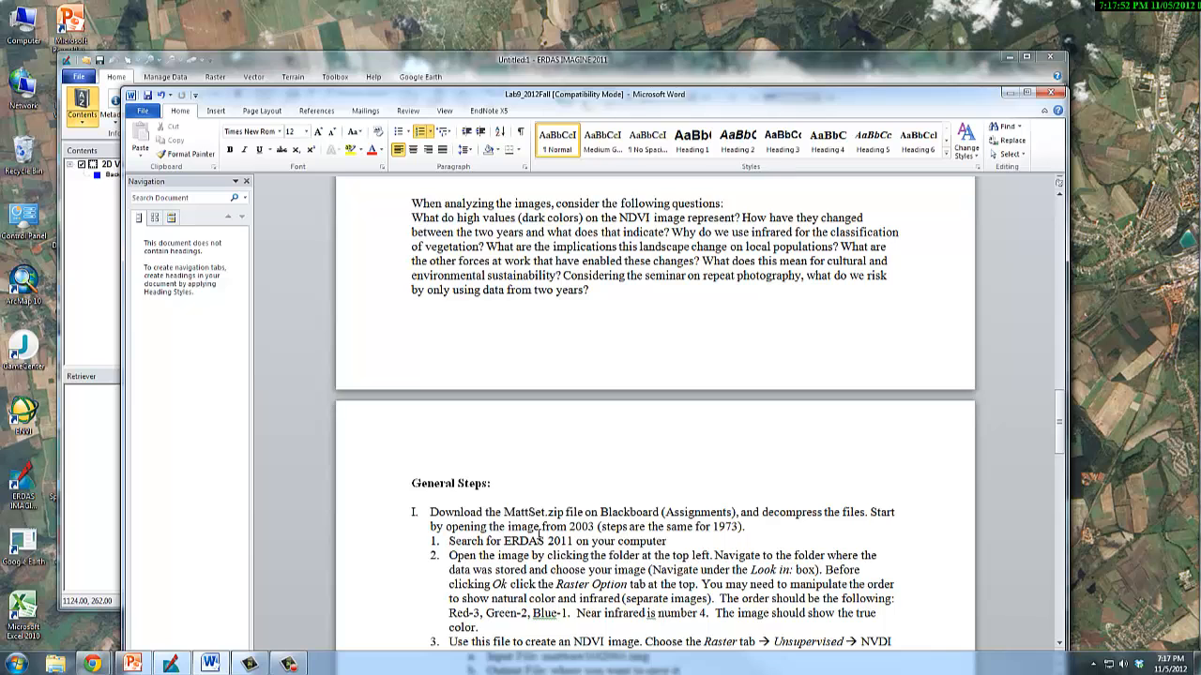
{"action": "scroll", "coordinate": [540, 537], "scroll_direction": "down", "scroll_amount": 5}
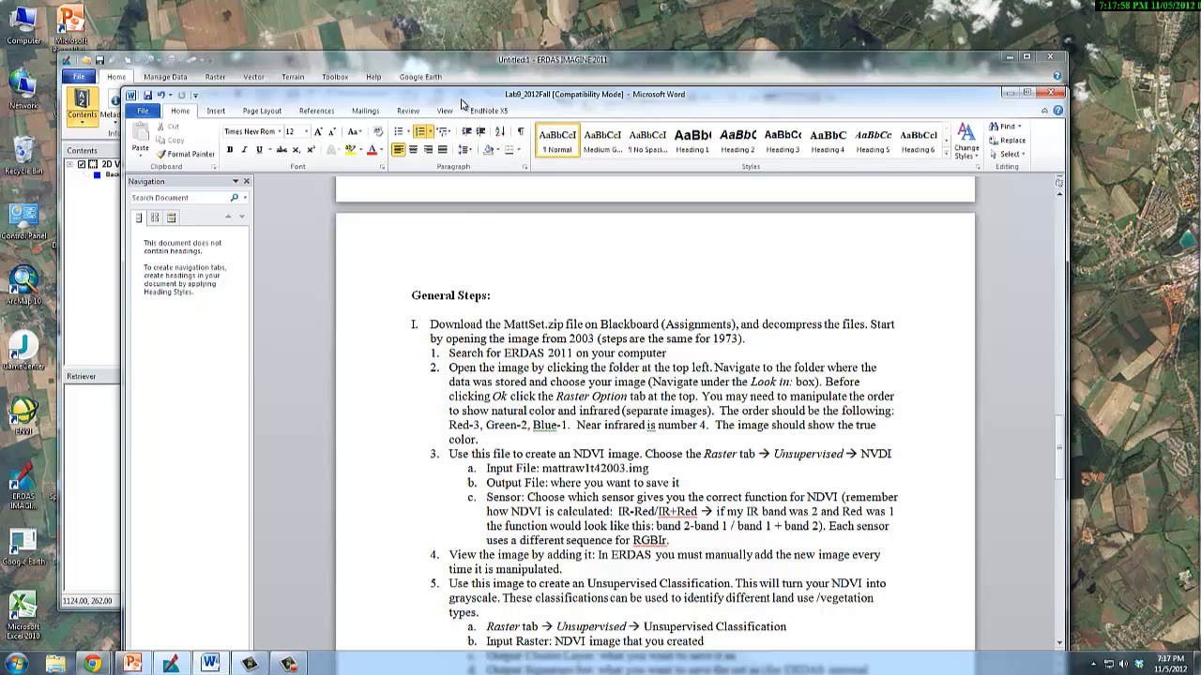
Move the Word document out of the way, switch to ERDAS IMAGINE and start opening a raster layer.
{"action": "left_click_drag", "start_coordinate": [461, 97], "coordinate": [1199, 12]}
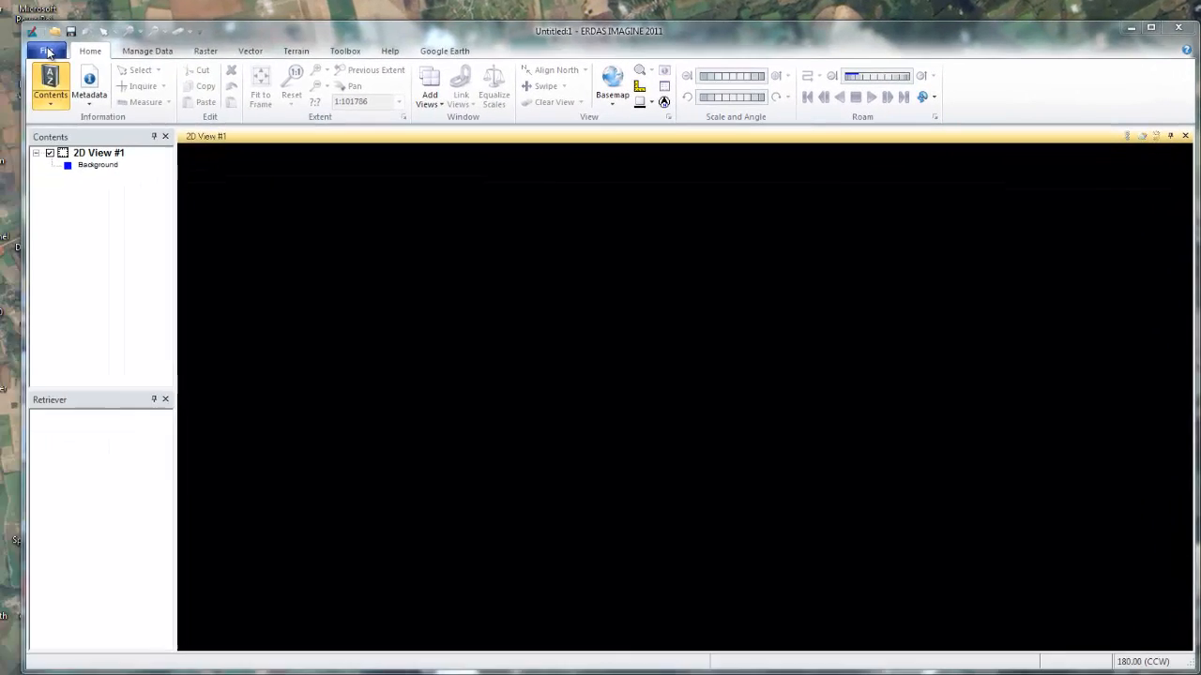
{"action": "left_click", "coordinate": [48, 52]}
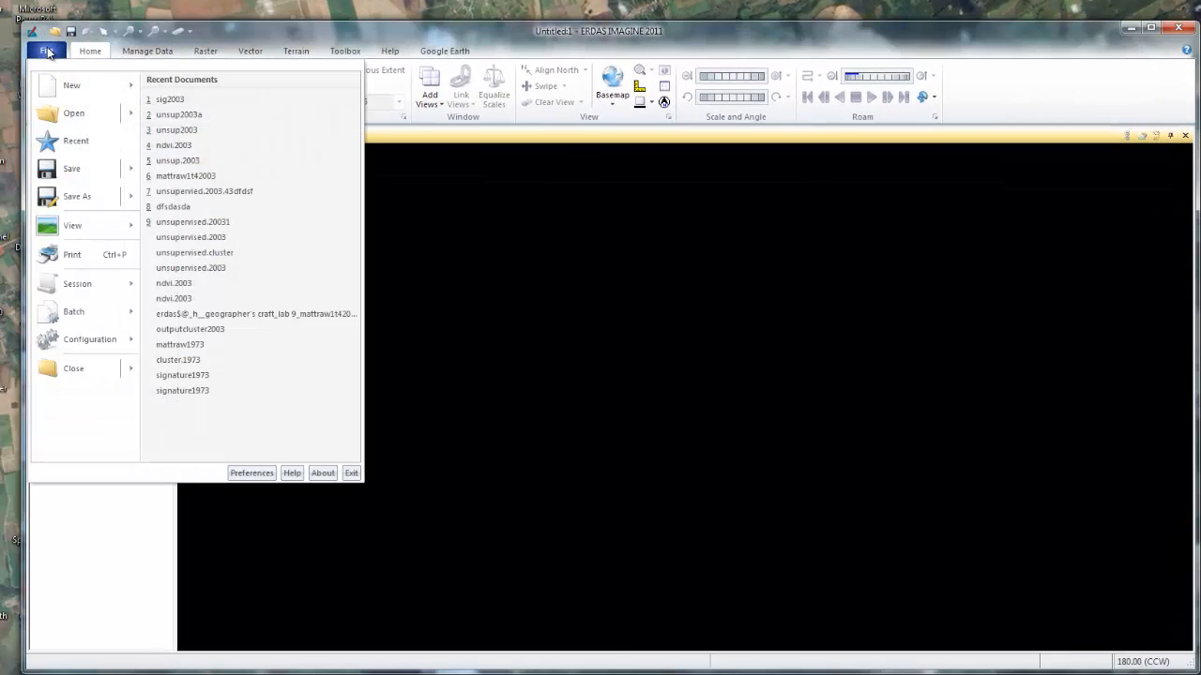
{"action": "mouse_move", "coordinate": [94, 116]}
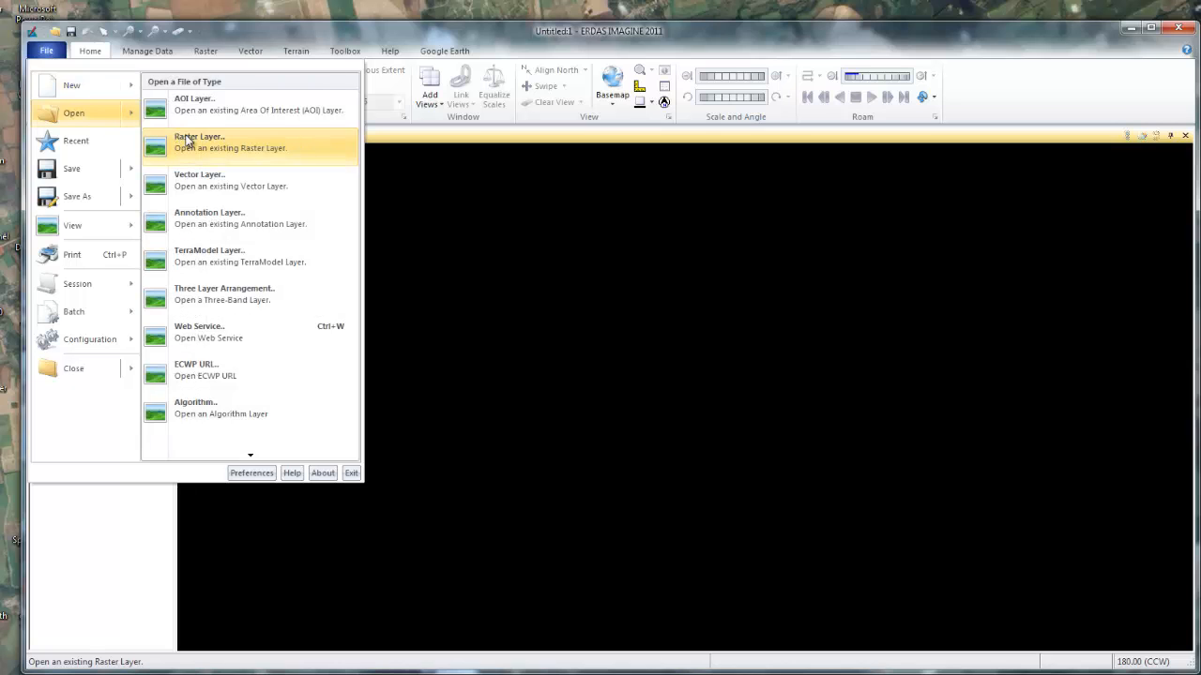
{"action": "left_click", "coordinate": [187, 141]}
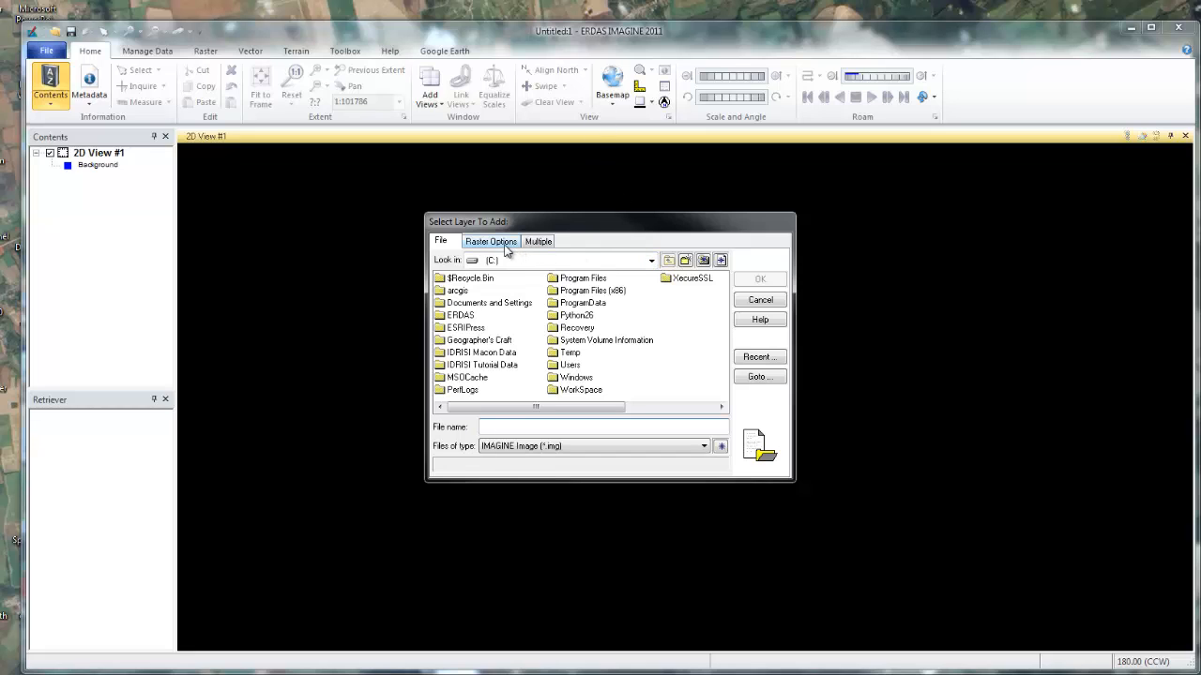
Choose mattraw1t42003.img from the Lab 9 folder inside Geographer's Craft on the H: drive.
{"action": "left_click", "coordinate": [651, 259]}
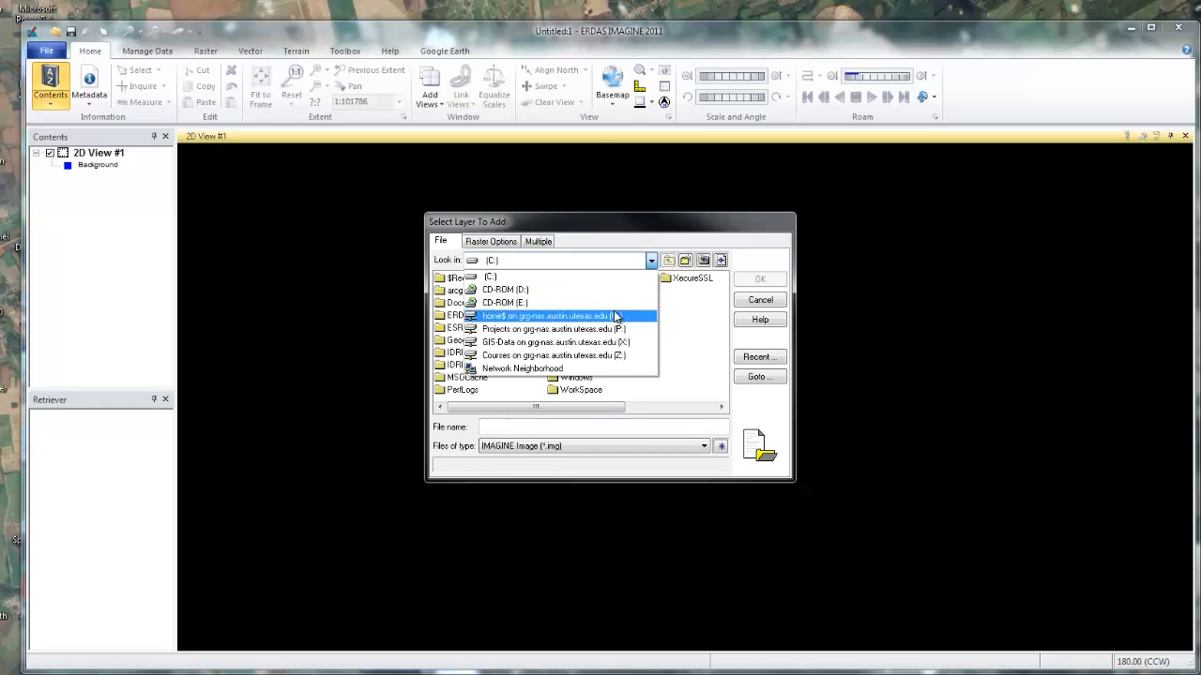
{"action": "left_click", "coordinate": [614, 317]}
{"action": "left_click", "coordinate": [503, 297]}
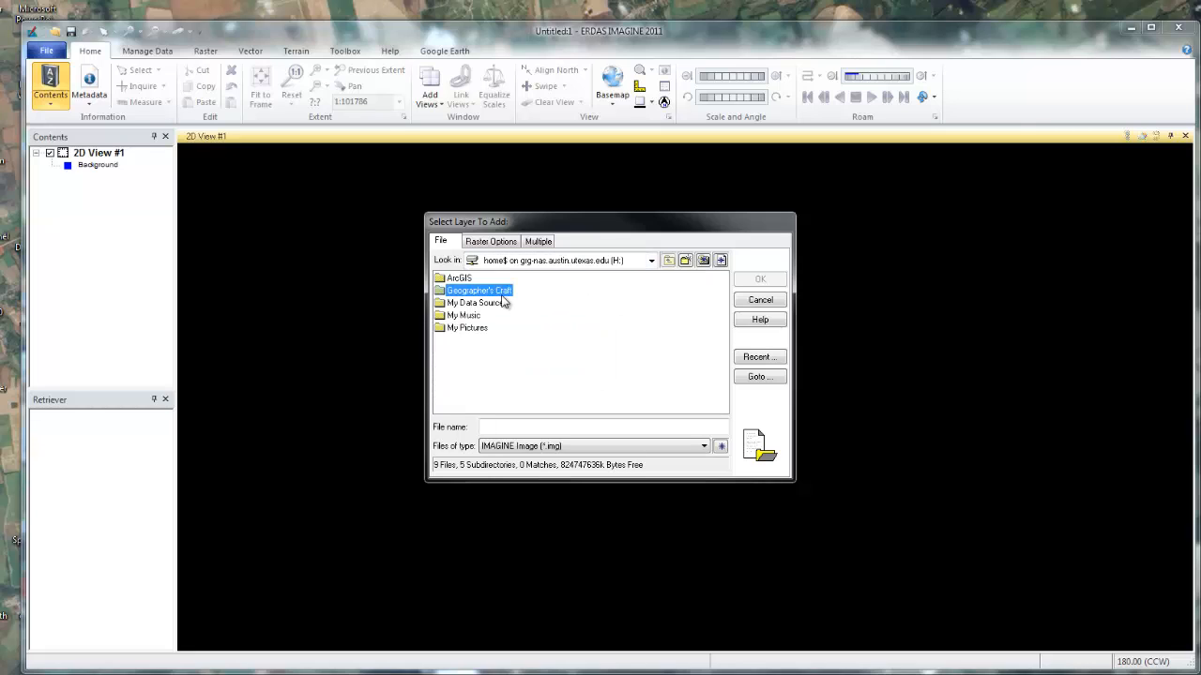
{"action": "double_click", "coordinate": [497, 293]}
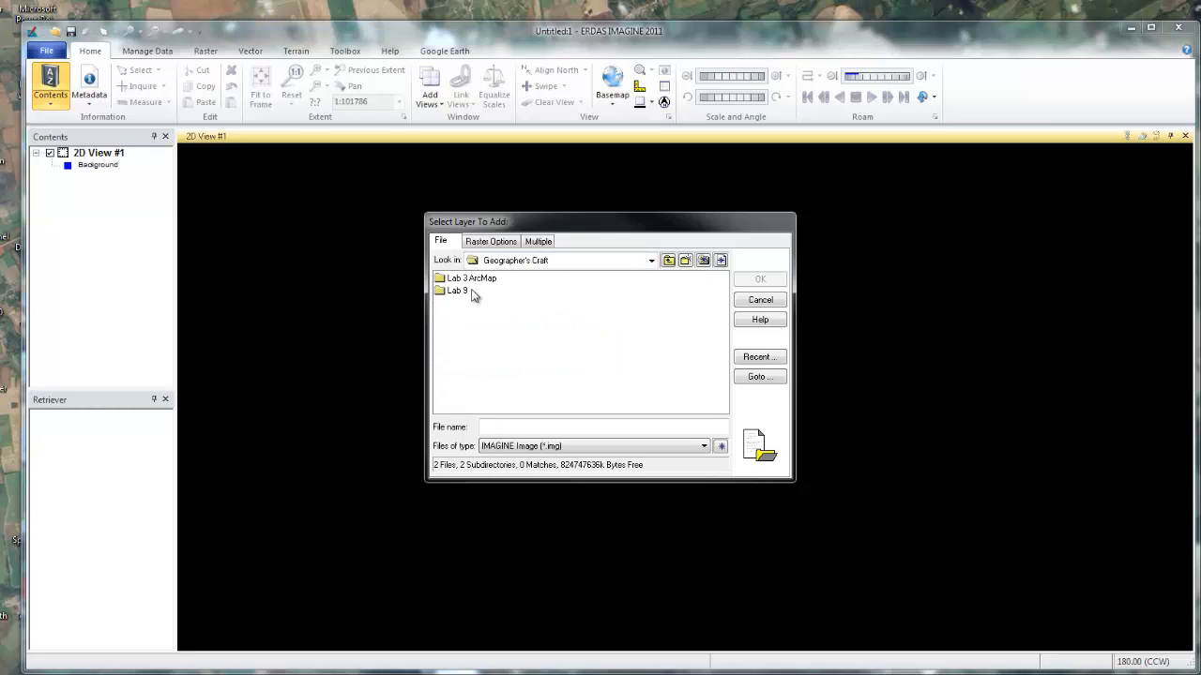
{"action": "double_click", "coordinate": [466, 293]}
{"action": "double_click", "coordinate": [466, 293]}
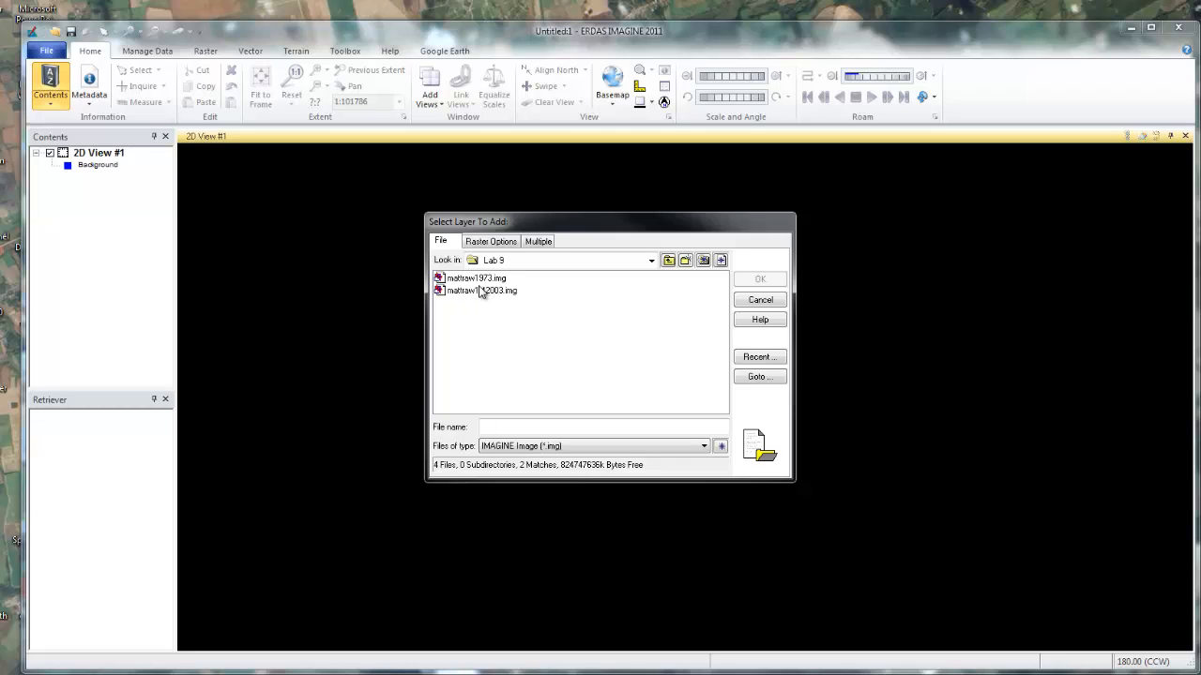
{"action": "left_click", "coordinate": [475, 295]}
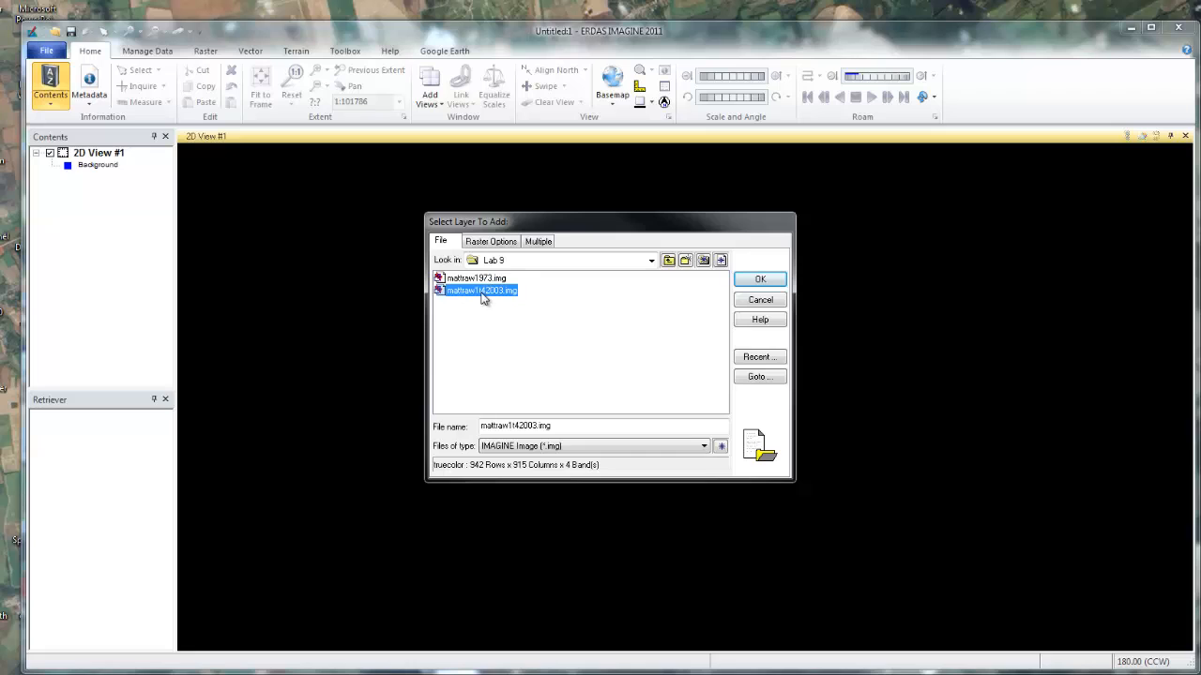
Load the 2003 image as an infrared composite in True Color with Red 4, Green 3 and Blue 2.
{"action": "left_click", "coordinate": [490, 243]}
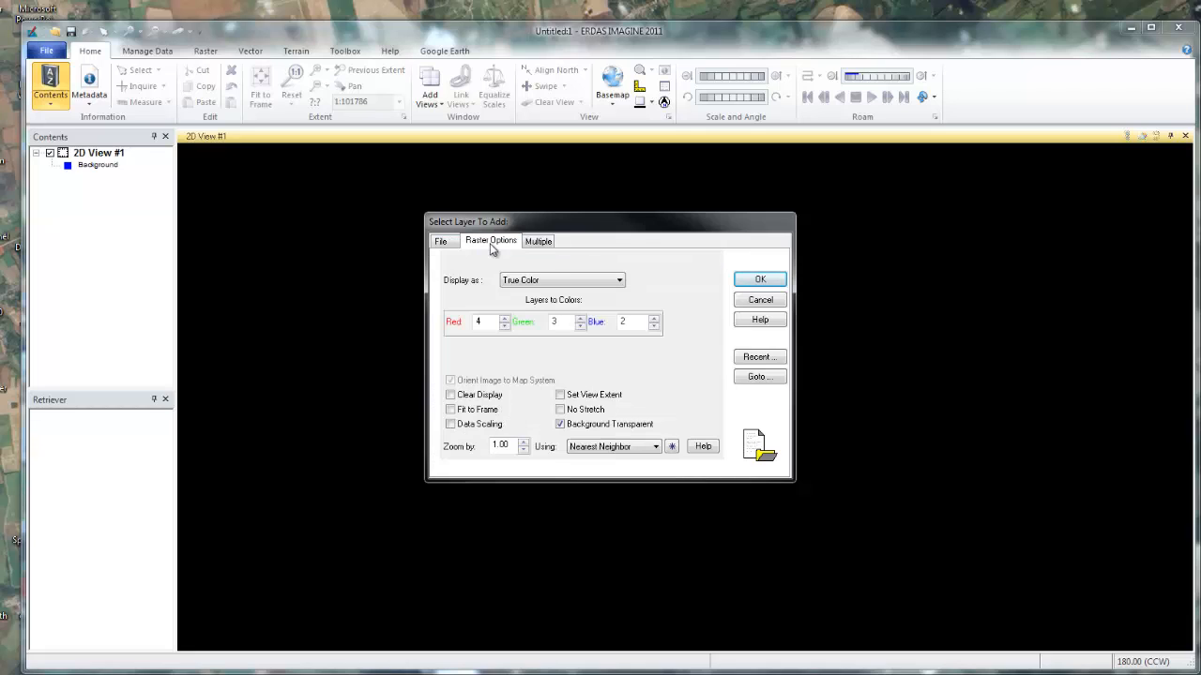
{"action": "left_click", "coordinate": [505, 327]}
{"action": "left_click", "coordinate": [581, 327]}
{"action": "left_click", "coordinate": [653, 325]}
{"action": "left_click", "coordinate": [504, 319]}
{"action": "left_click", "coordinate": [578, 319]}
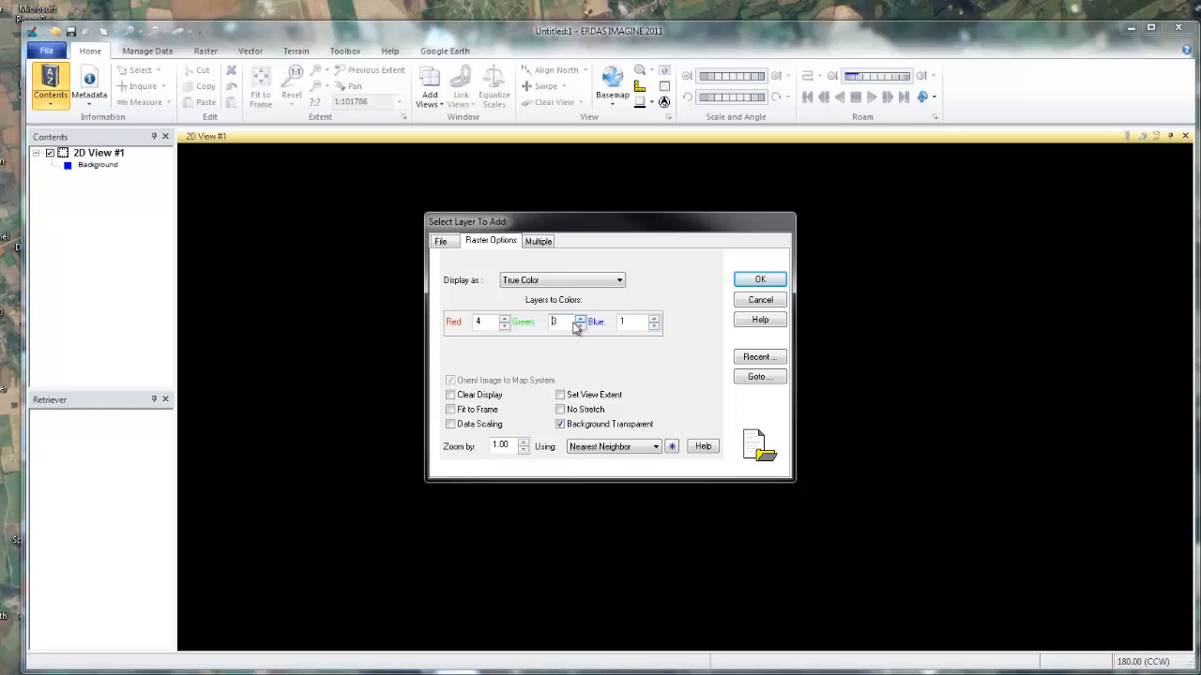
{"action": "left_click", "coordinate": [653, 318]}
{"action": "left_click", "coordinate": [753, 283]}
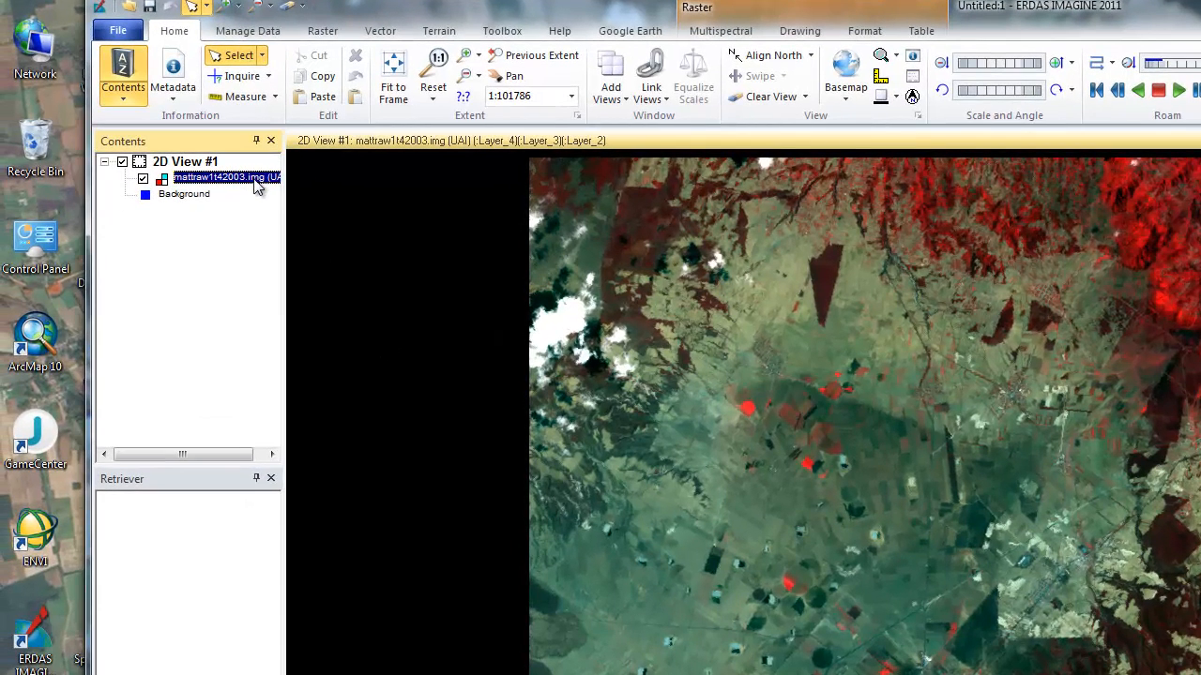
Remove the infrared mattraw1t42003.img layer from the 2D view.
{"action": "right_click", "coordinate": [214, 175]}
{"action": "left_click", "coordinate": [179, 180]}
{"action": "key", "text": "Delete"}
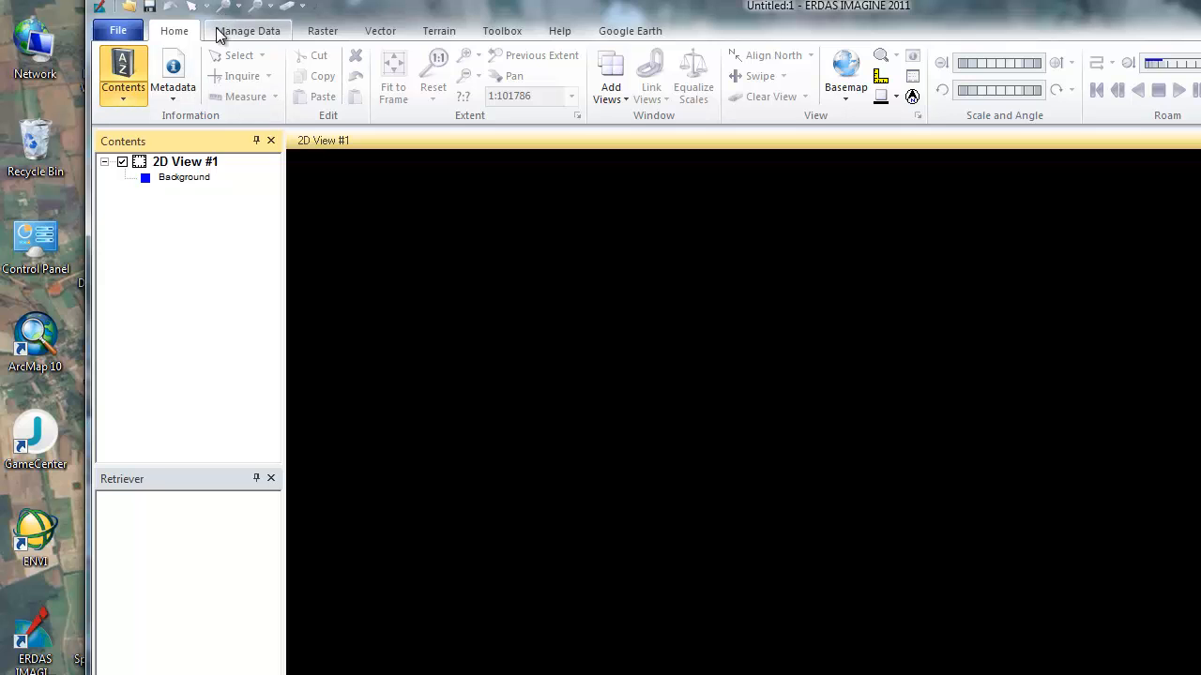
Start adding a raster layer to the empty 2D view and choose mattraw1t42003.img from Geographer's Craft, Lab 9 on the H: drive.
{"action": "right_click", "coordinate": [450, 235]}
{"action": "left_click", "coordinate": [484, 248]}
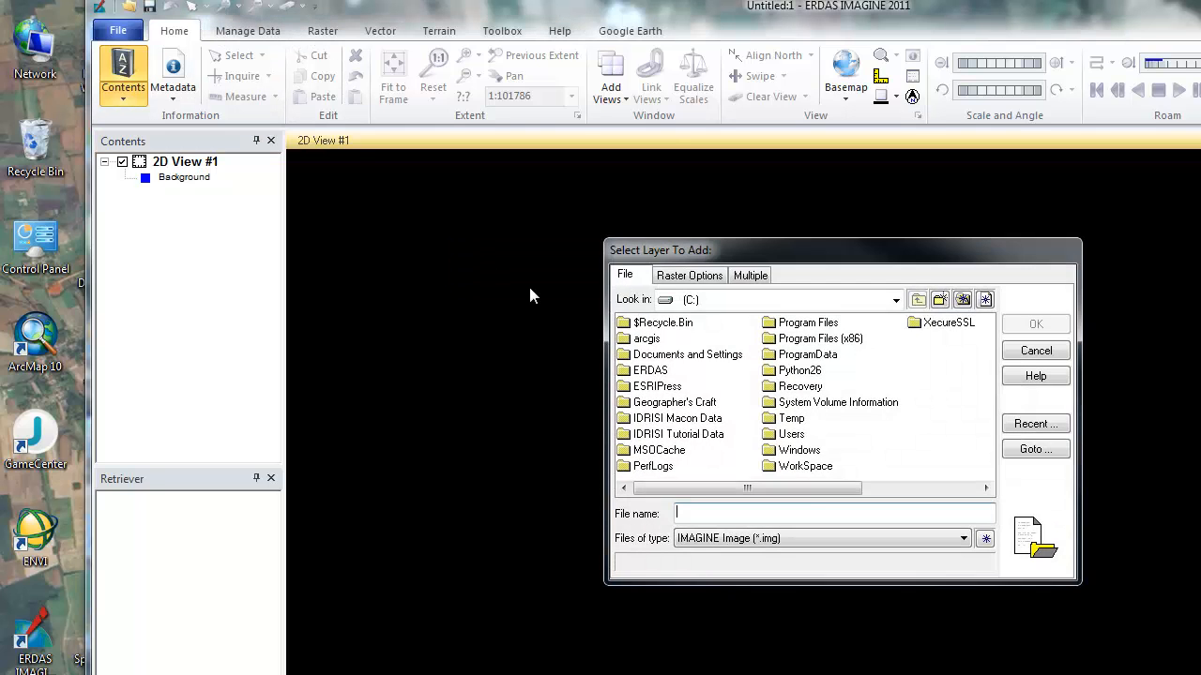
{"action": "left_click", "coordinate": [683, 278]}
{"action": "left_click", "coordinate": [627, 275]}
{"action": "left_click", "coordinate": [896, 301]}
{"action": "left_click", "coordinate": [862, 375]}
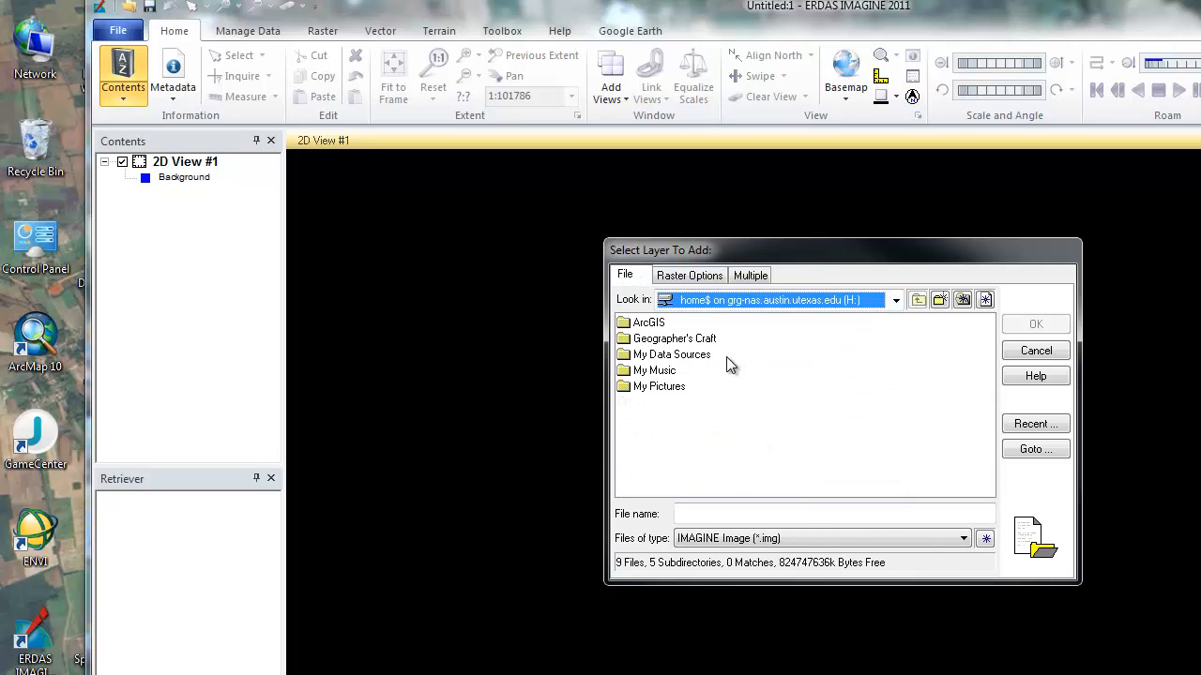
{"action": "double_click", "coordinate": [710, 339]}
{"action": "left_click", "coordinate": [657, 340]}
{"action": "double_click", "coordinate": [657, 341]}
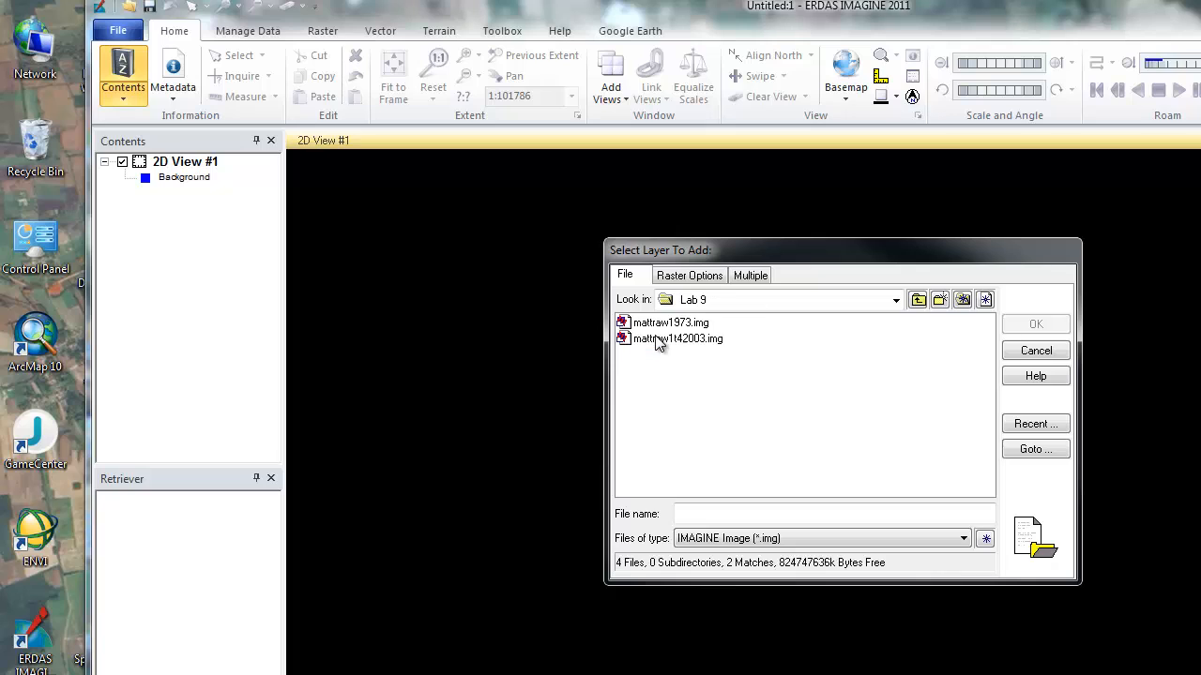
{"action": "left_click", "coordinate": [658, 341]}
Set the layer's band order to Red 3, Green 2 and Blue 1 and load the 2003 image in natural color.
{"action": "left_click", "coordinate": [701, 279]}
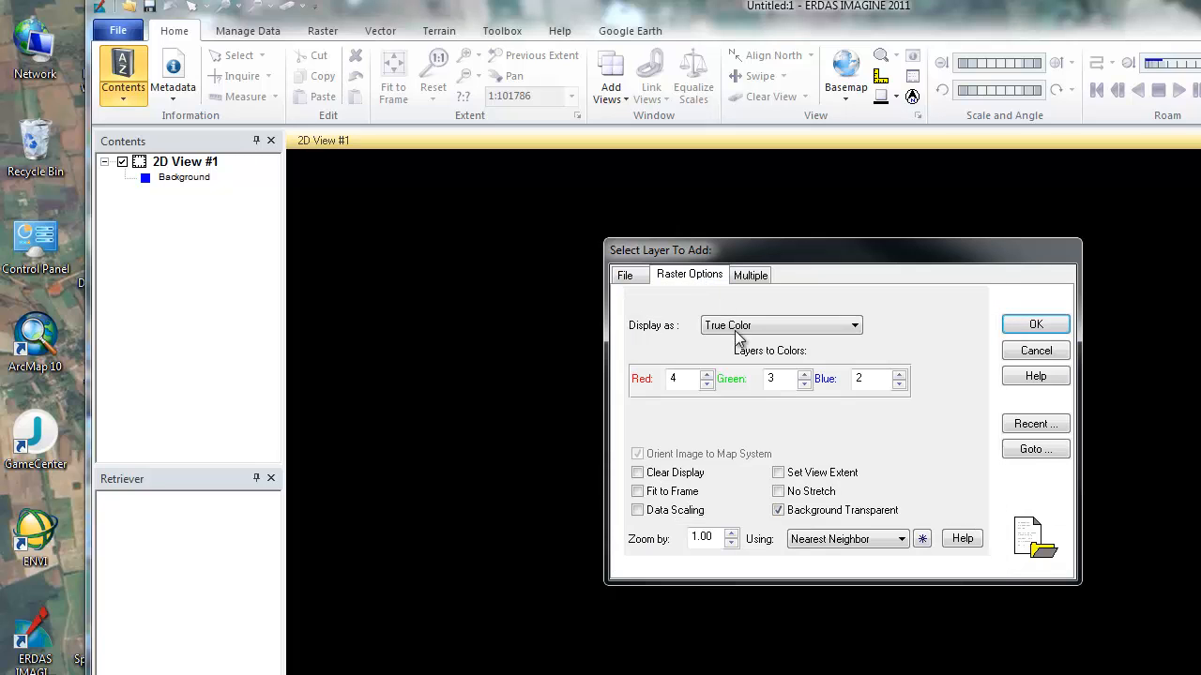
{"action": "left_click", "coordinate": [706, 383]}
{"action": "left_click", "coordinate": [804, 384]}
{"action": "left_click", "coordinate": [898, 383]}
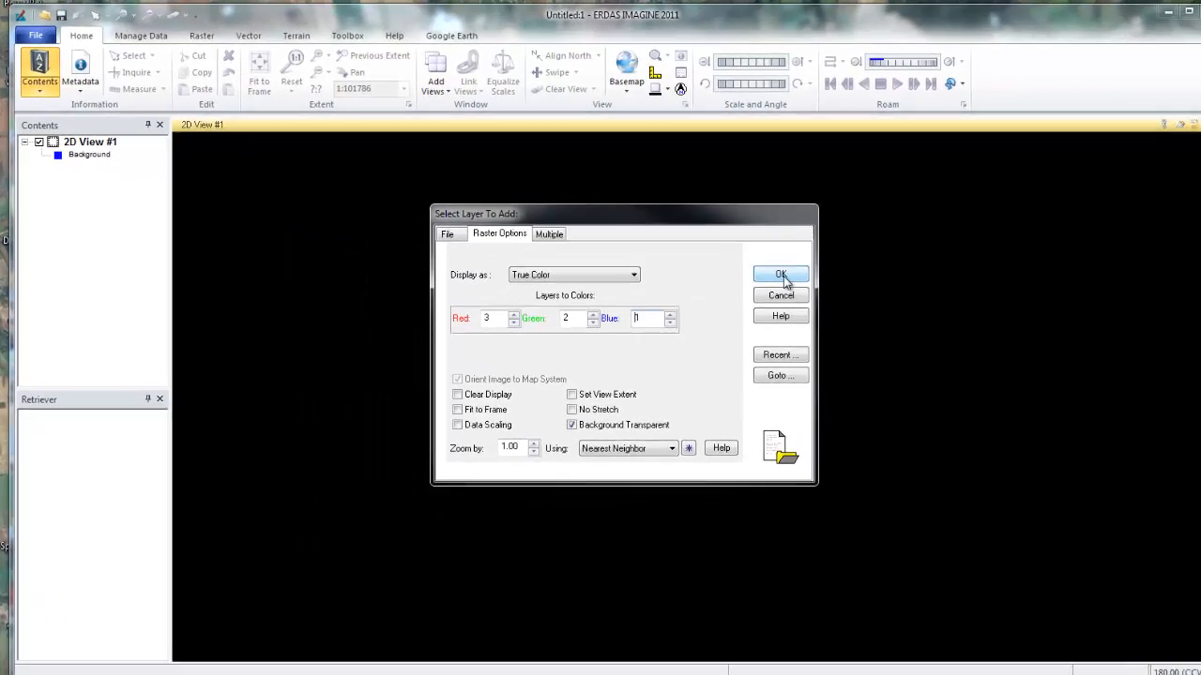
{"action": "left_click", "coordinate": [1035, 325]}
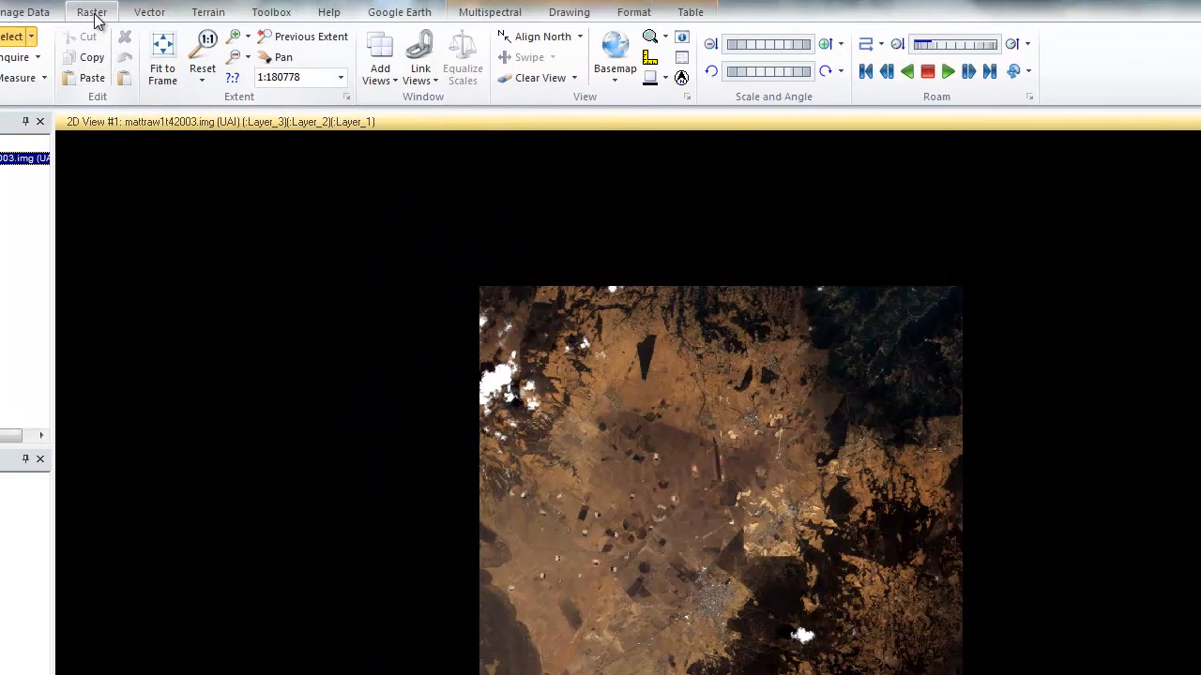
Start an unsupervised NDVI computation on the 2003 image and set its output file to ndvi2003.img in the Geographer's Craft folder on the H: drive.
{"action": "left_click", "coordinate": [92, 13]}
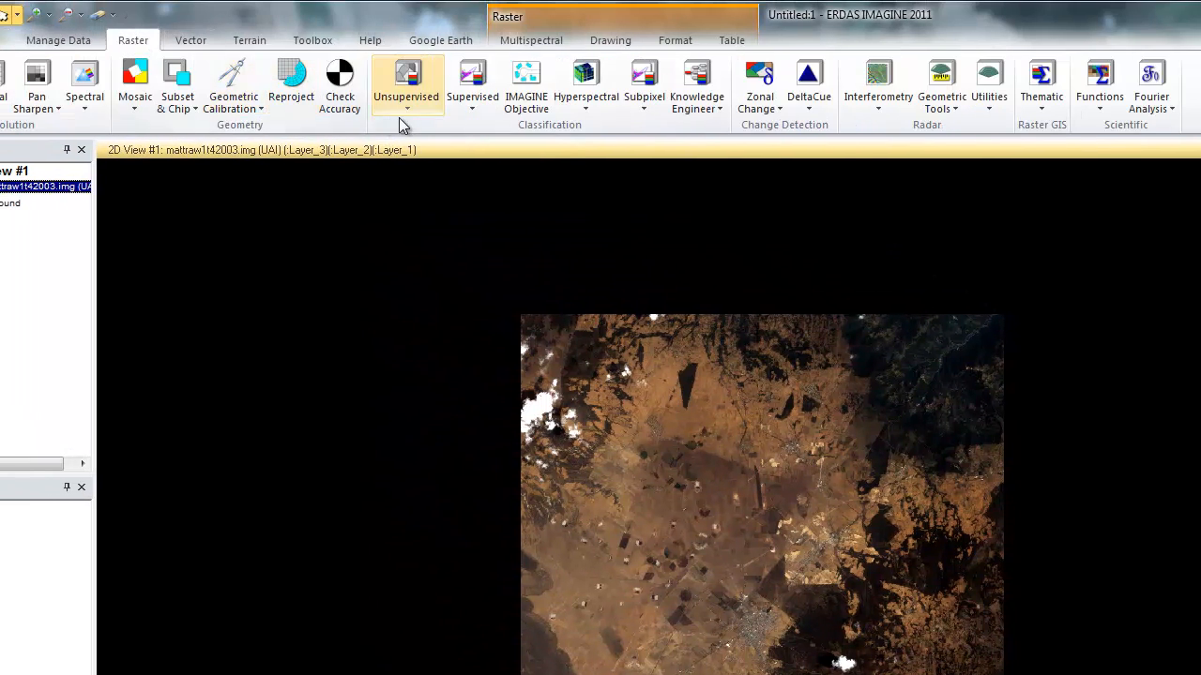
{"action": "left_click", "coordinate": [362, 85]}
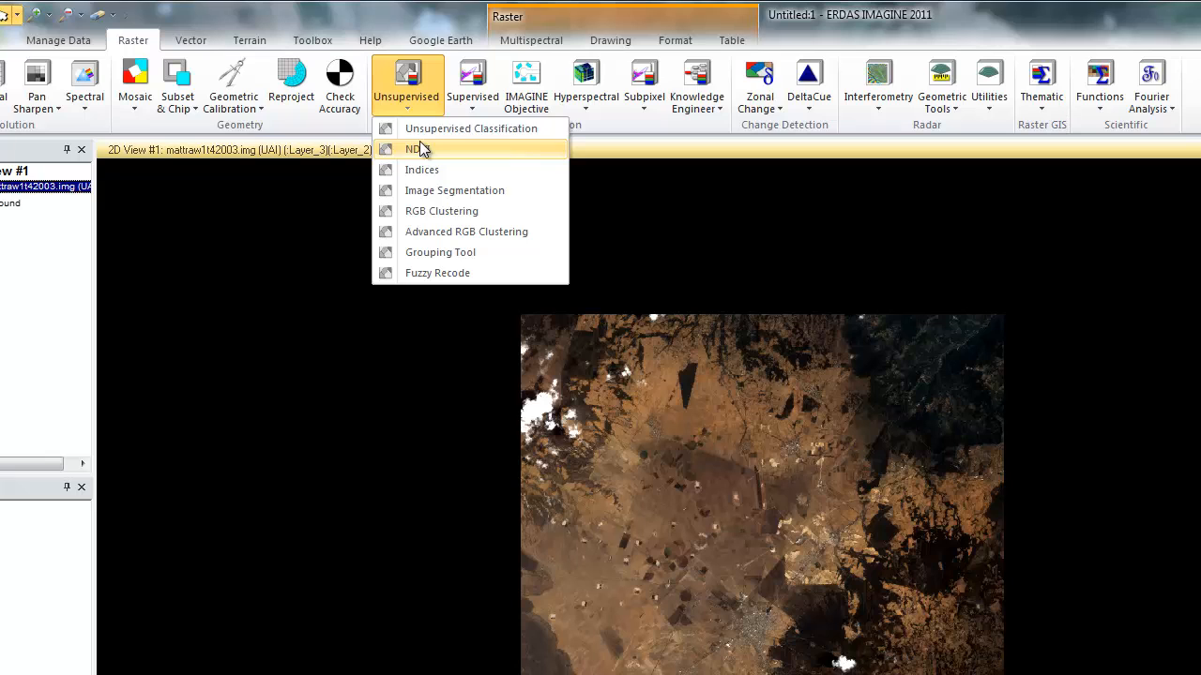
{"action": "left_click", "coordinate": [420, 149]}
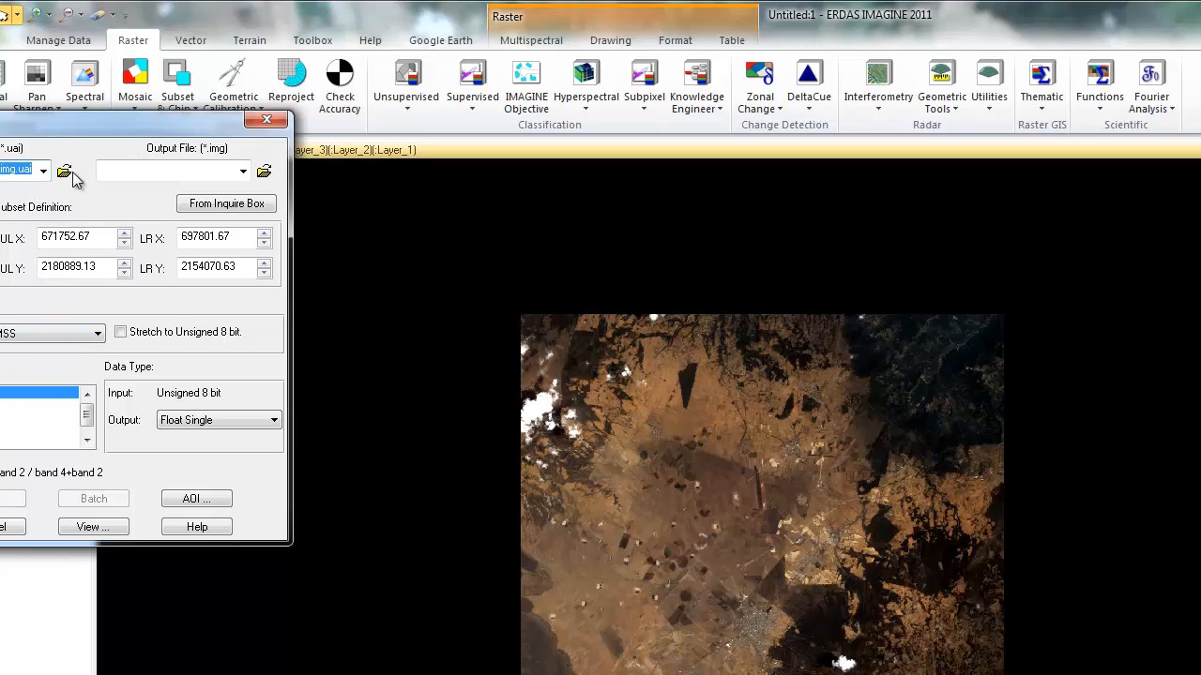
{"action": "left_click", "coordinate": [264, 172]}
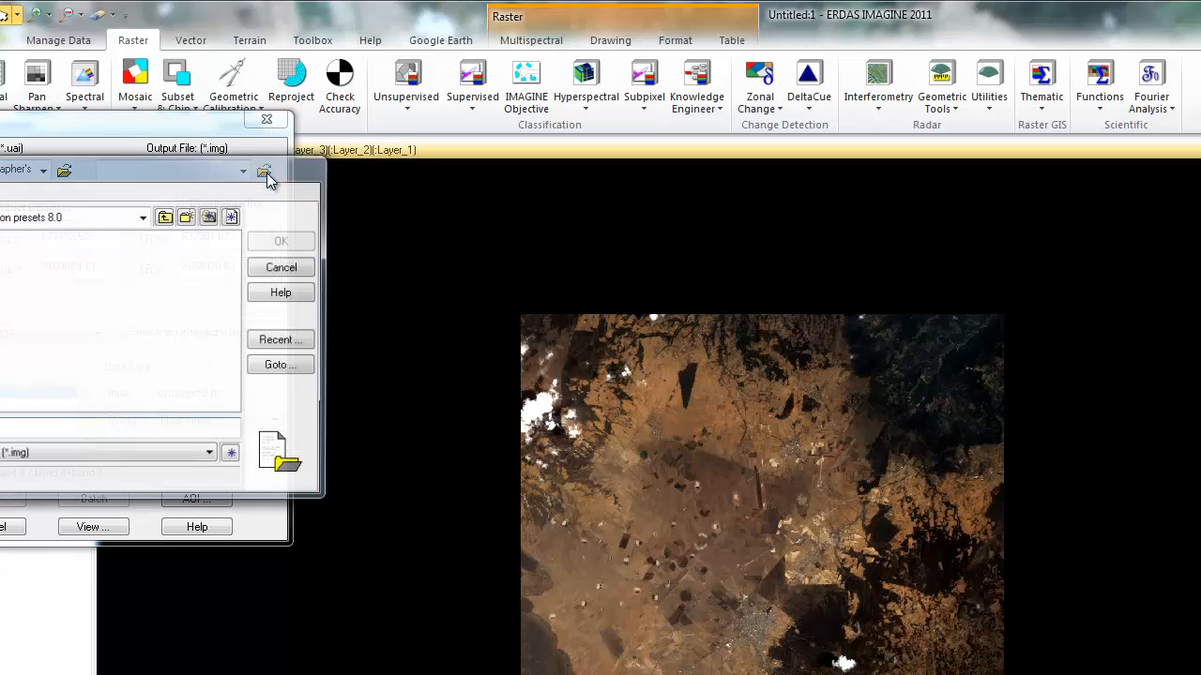
{"action": "left_click", "coordinate": [143, 217]}
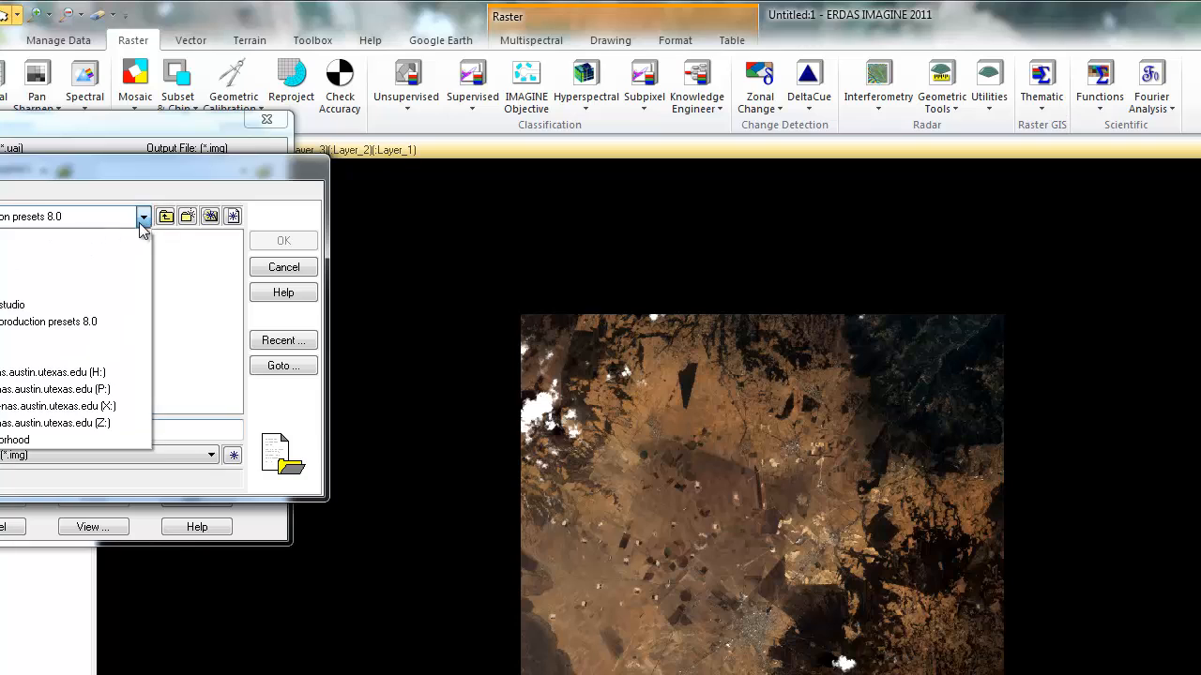
{"action": "left_click", "coordinate": [80, 369]}
{"action": "double_click", "coordinate": [0, 267]}
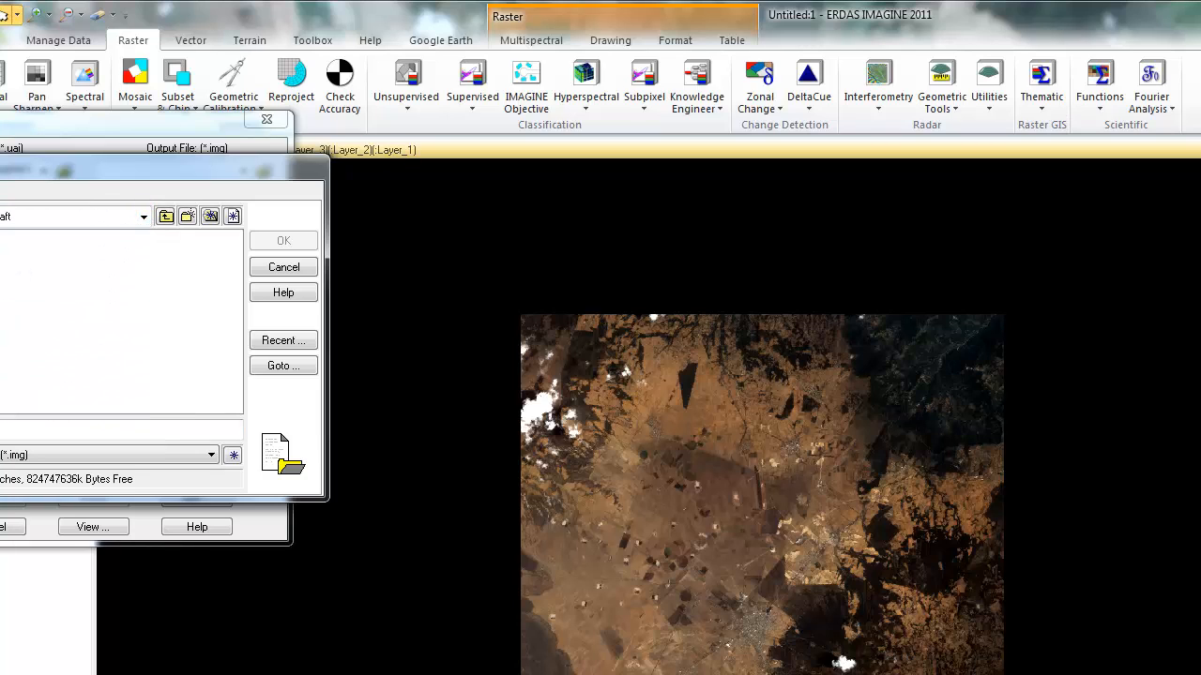
{"action": "left_click", "coordinate": [2, 431]}
{"action": "type", "text": "s"}
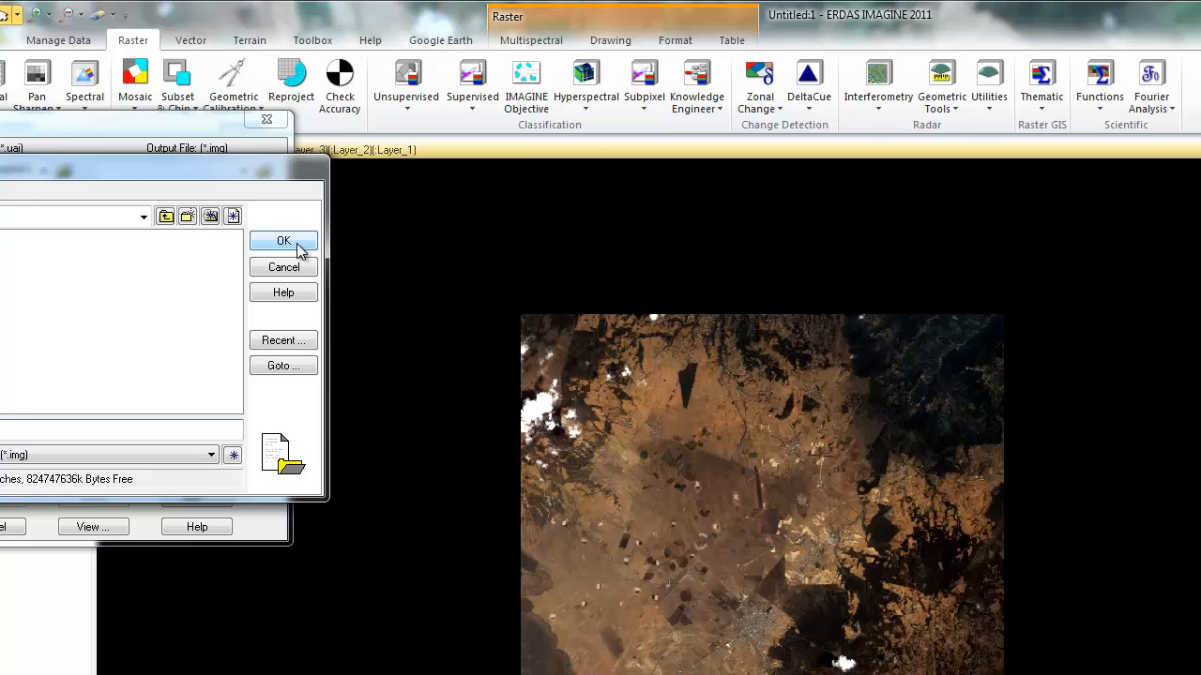
{"action": "left_click", "coordinate": [286, 242]}
{"action": "left_click", "coordinate": [286, 243]}
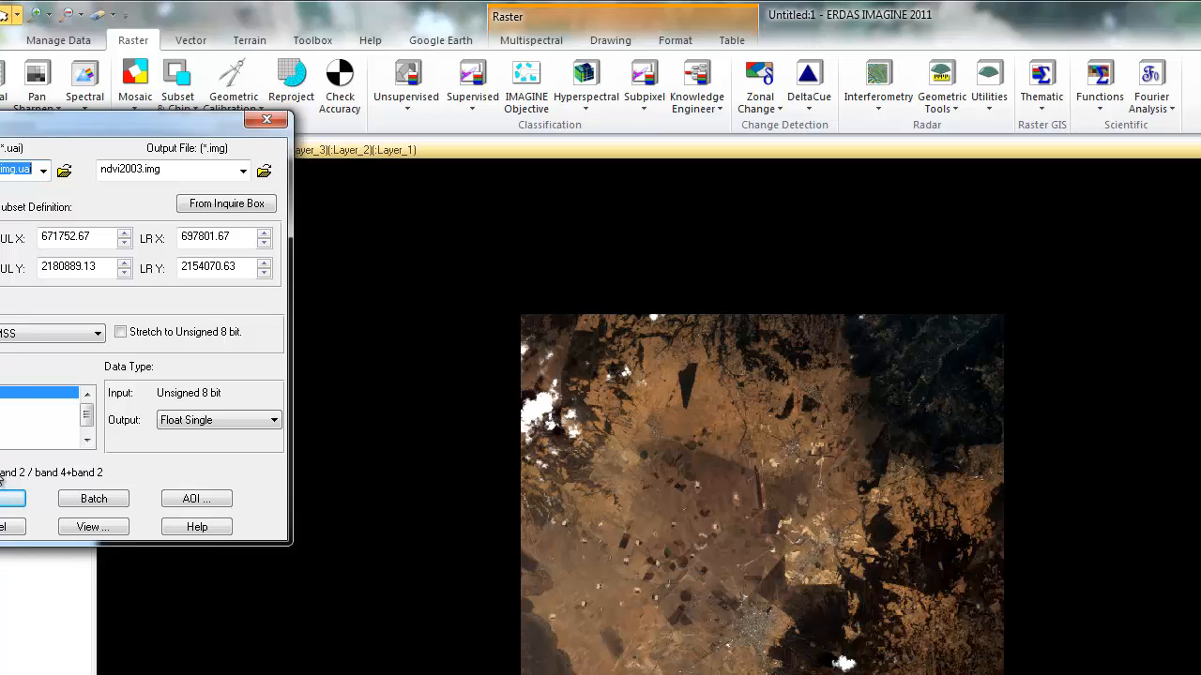
Set the NDVI sensor to Landsat TM, keep ndvi2003.img as the output file, and run the computation.
{"action": "left_click", "coordinate": [59, 335]}
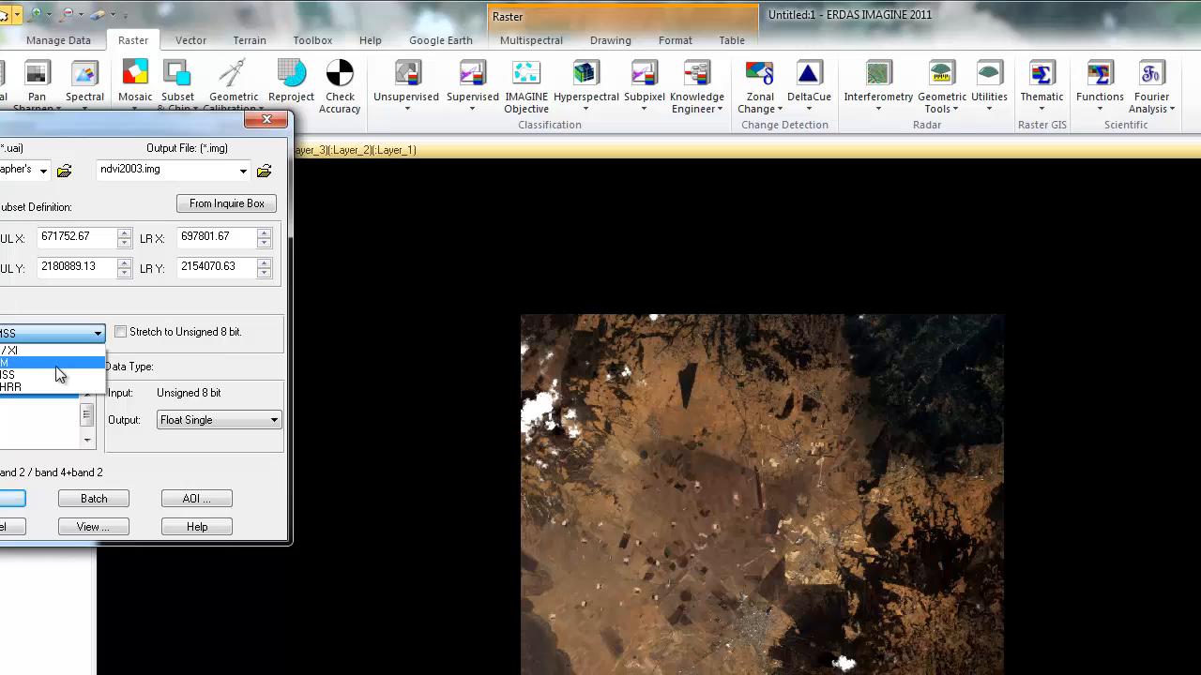
{"action": "left_click", "coordinate": [56, 364]}
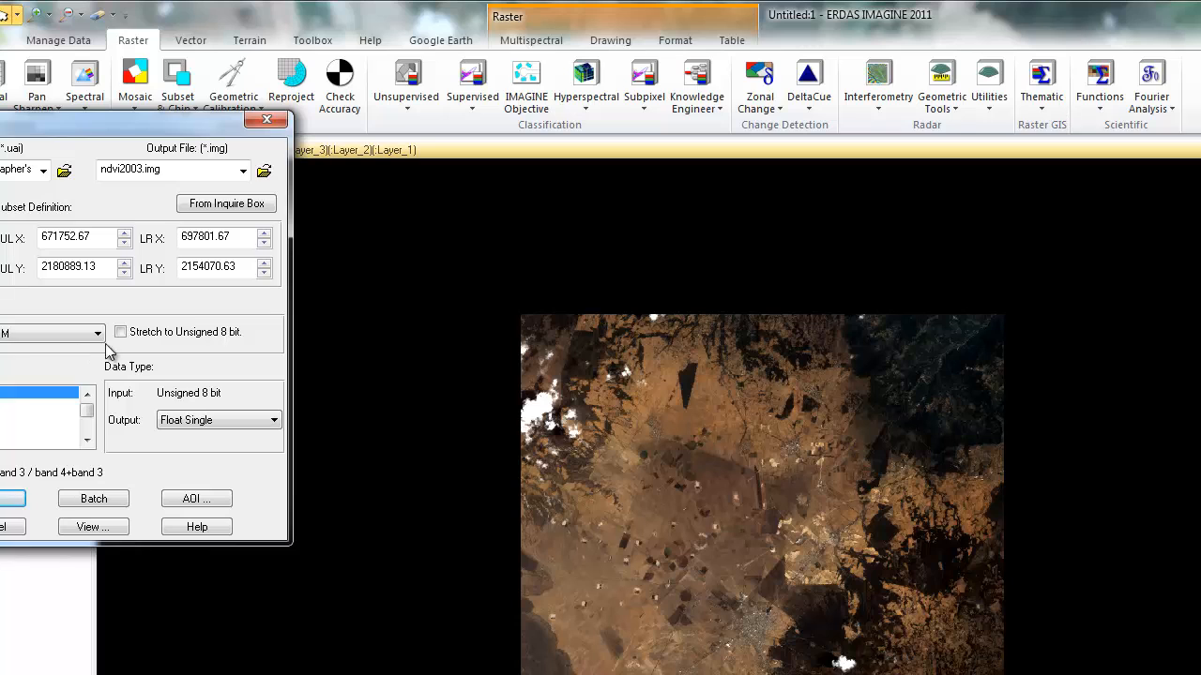
{"action": "left_click", "coordinate": [263, 172]}
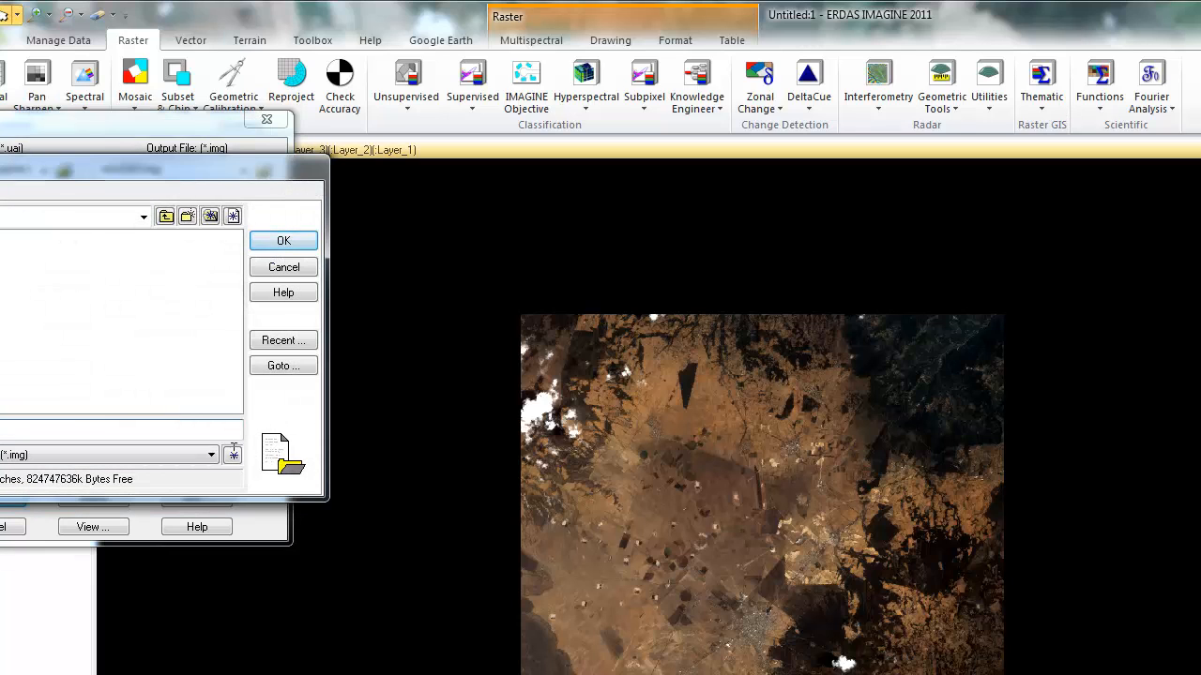
{"action": "left_click", "coordinate": [283, 241]}
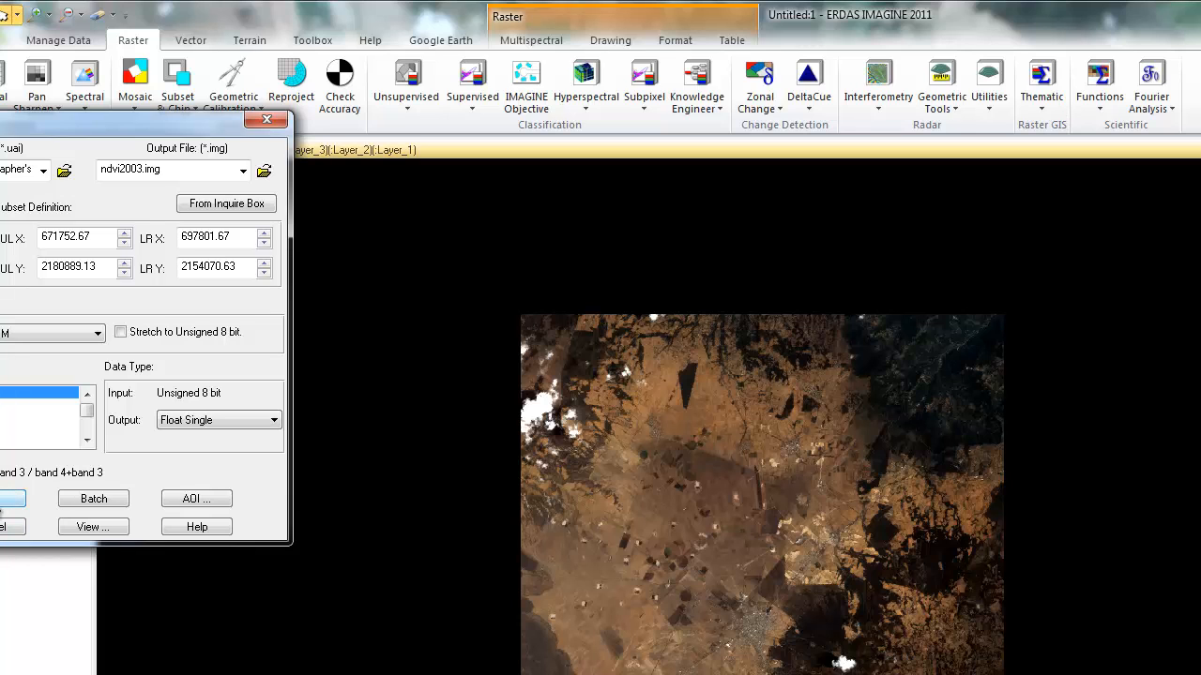
{"action": "left_click", "coordinate": [3, 504]}
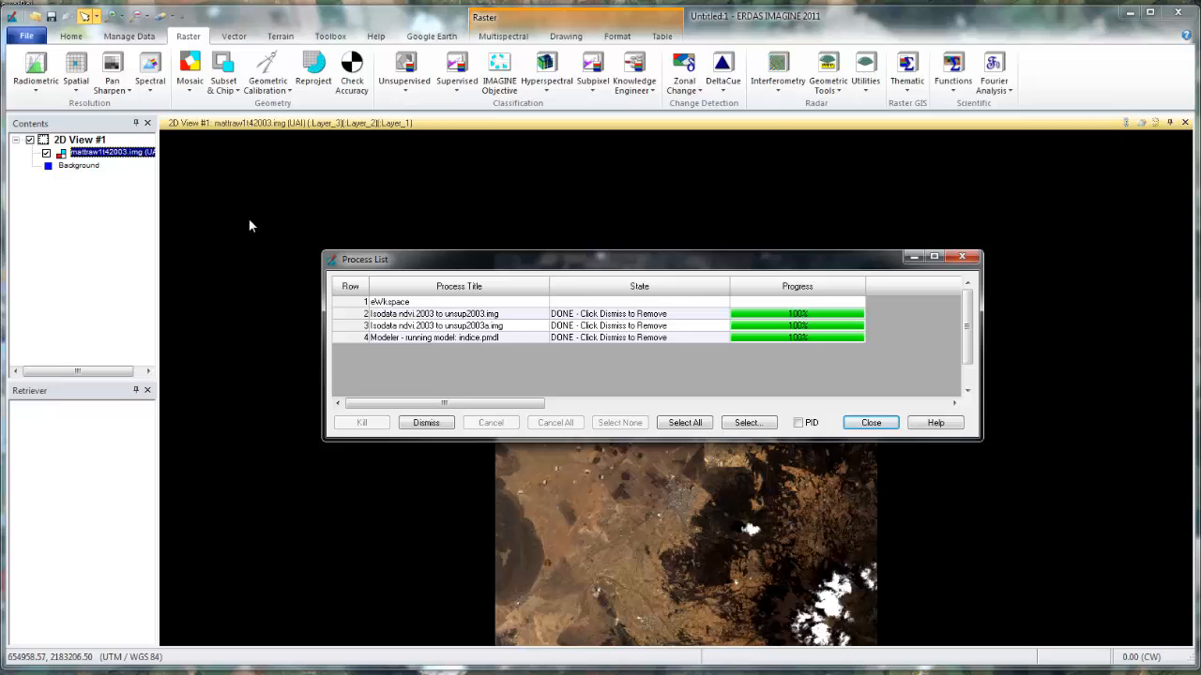
{"action": "left_click", "coordinate": [860, 427]}
{"action": "left_click", "coordinate": [42, 36]}
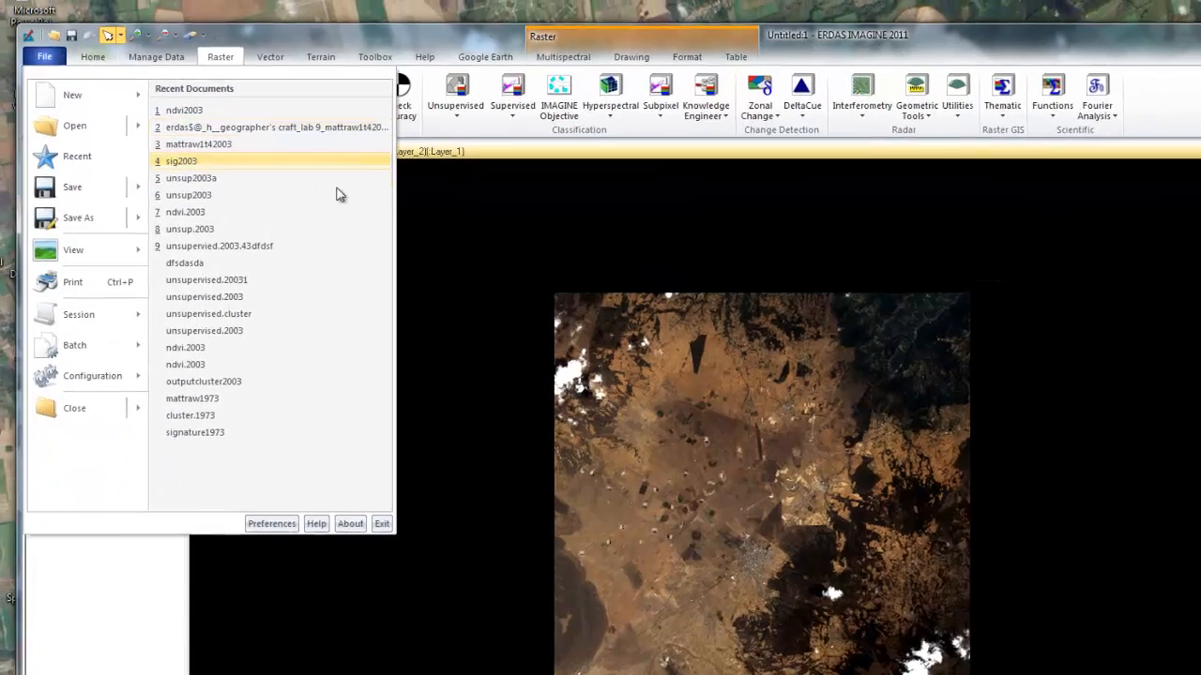
{"action": "left_click", "coordinate": [402, 195]}
{"action": "right_click", "coordinate": [346, 216]}
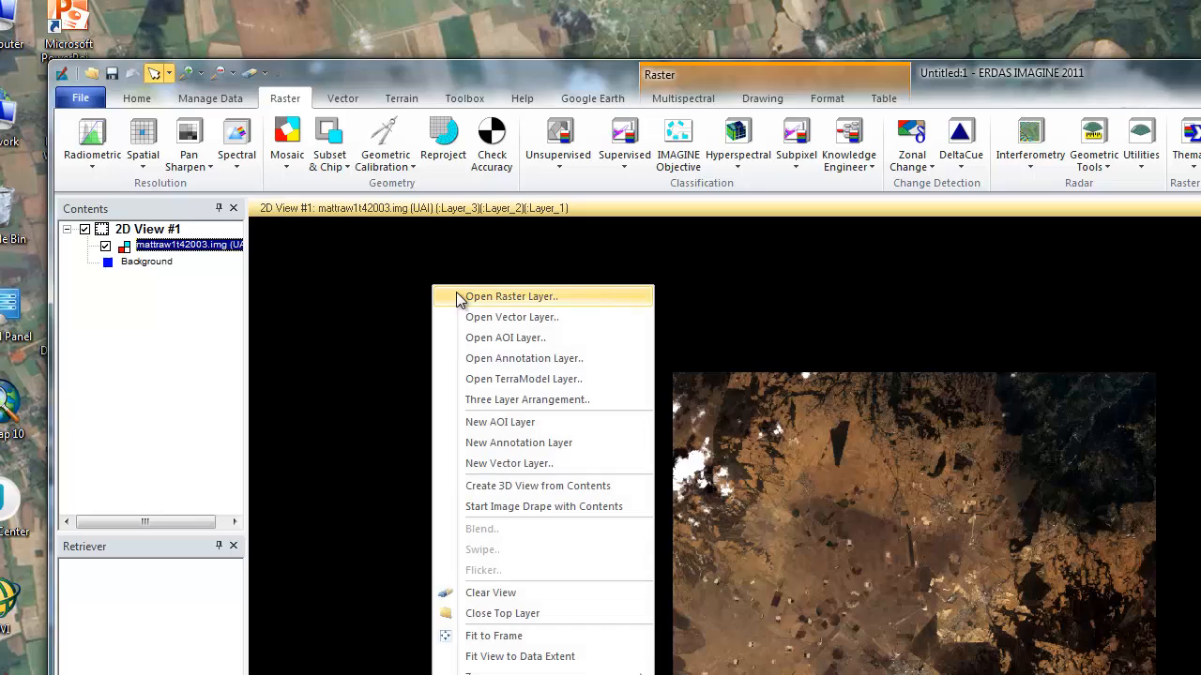
{"action": "left_click", "coordinate": [82, 101]}
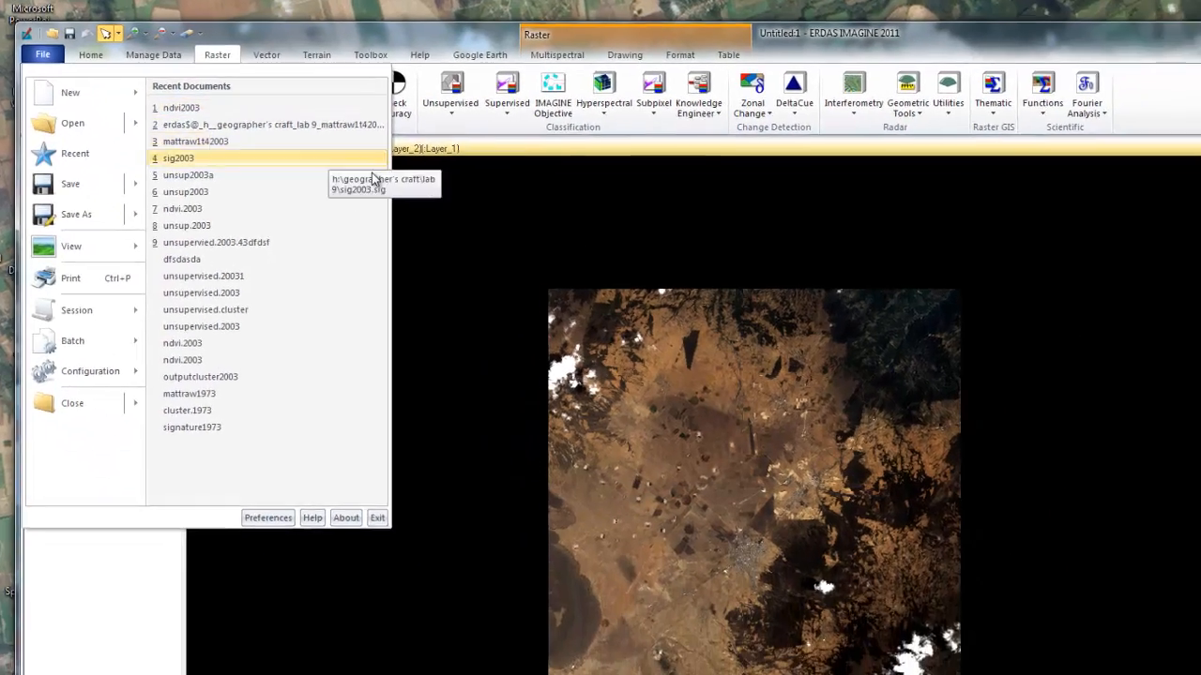
{"action": "left_click", "coordinate": [386, 205]}
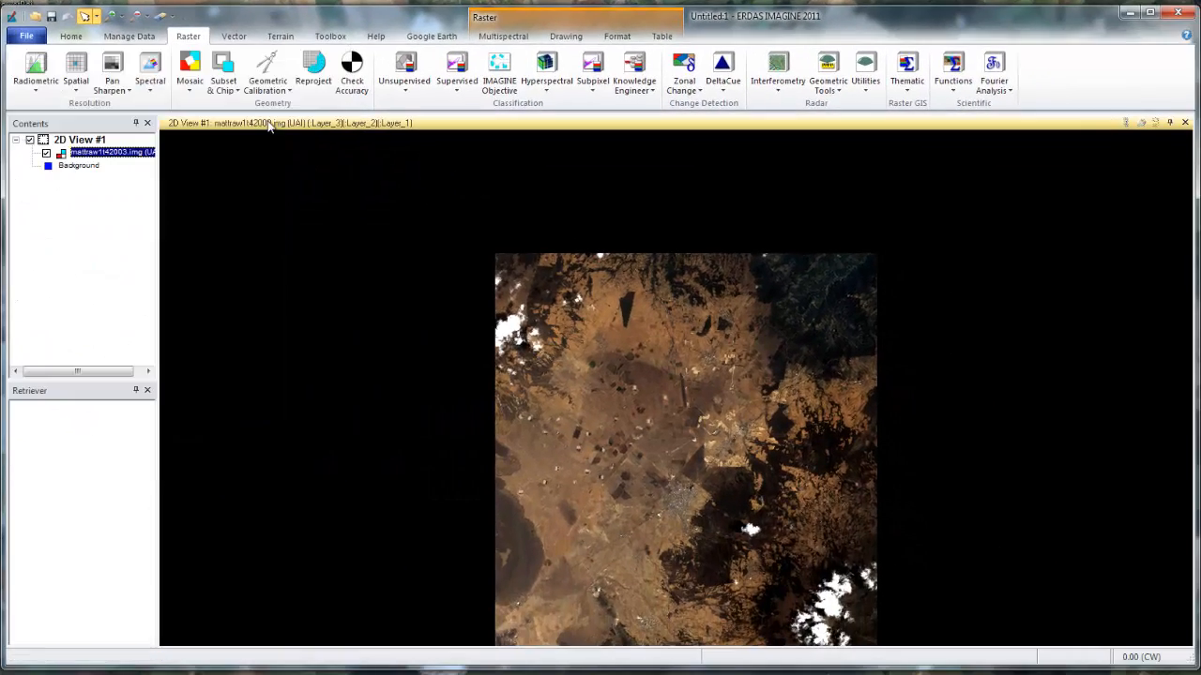
Add the raster layer ndvi2003.img from Geographer's Craft, Lab 9 on the H: drive to the 2D view.
{"action": "left_click", "coordinate": [26, 36]}
{"action": "mouse_move", "coordinate": [105, 100]}
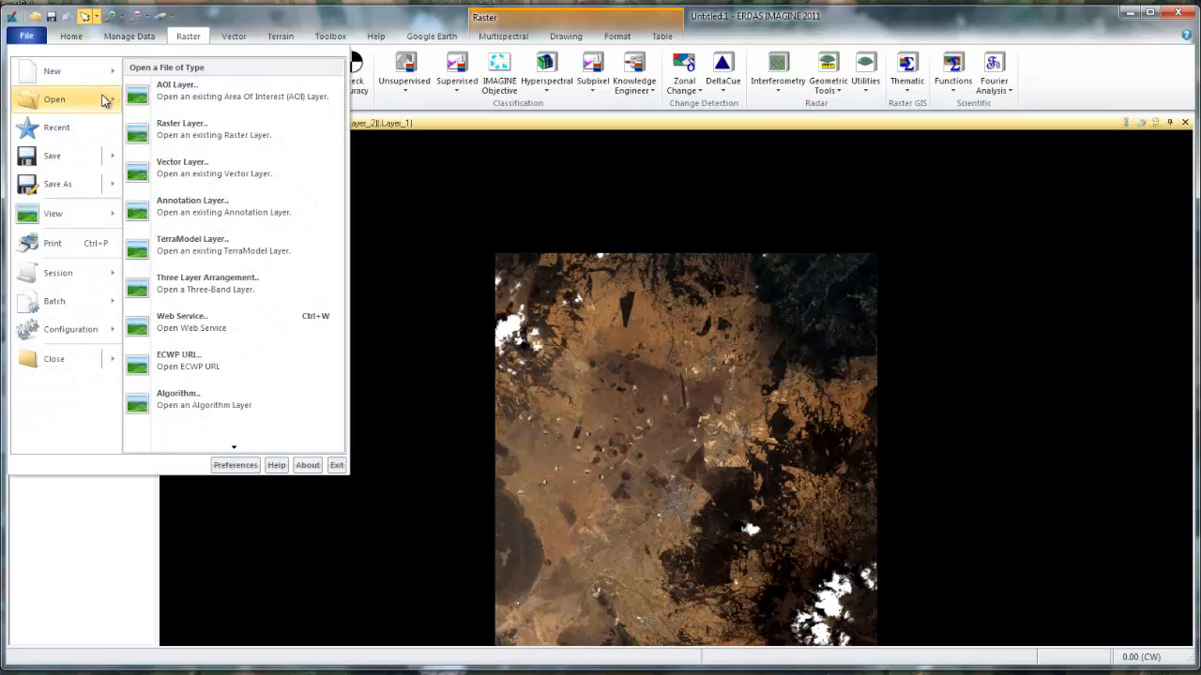
{"action": "left_click", "coordinate": [173, 127]}
{"action": "left_click", "coordinate": [478, 230]}
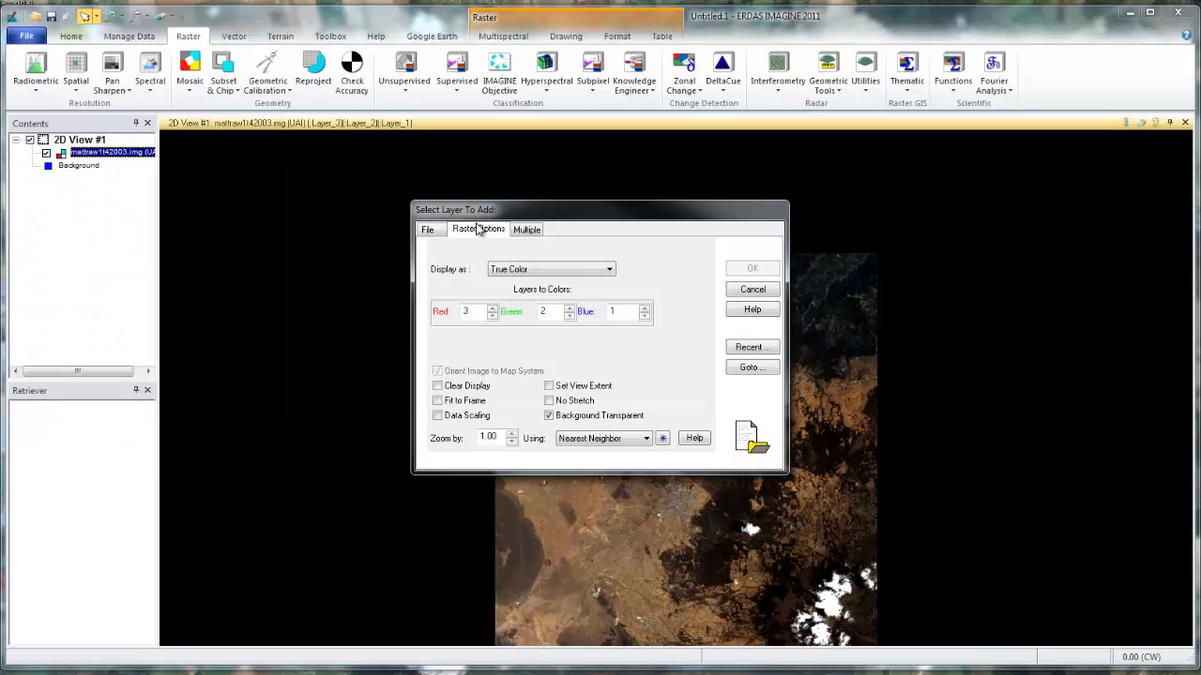
{"action": "left_click", "coordinate": [428, 230]}
{"action": "left_click", "coordinate": [641, 249]}
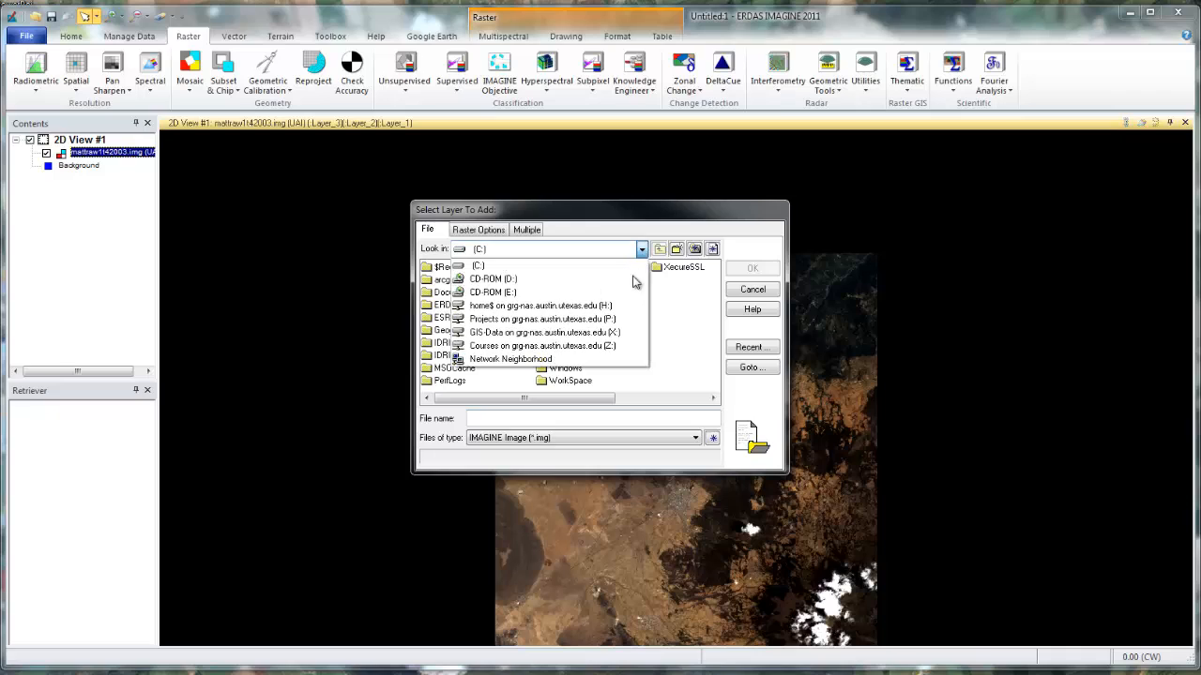
{"action": "left_click", "coordinate": [605, 305]}
{"action": "left_click", "coordinate": [463, 280]}
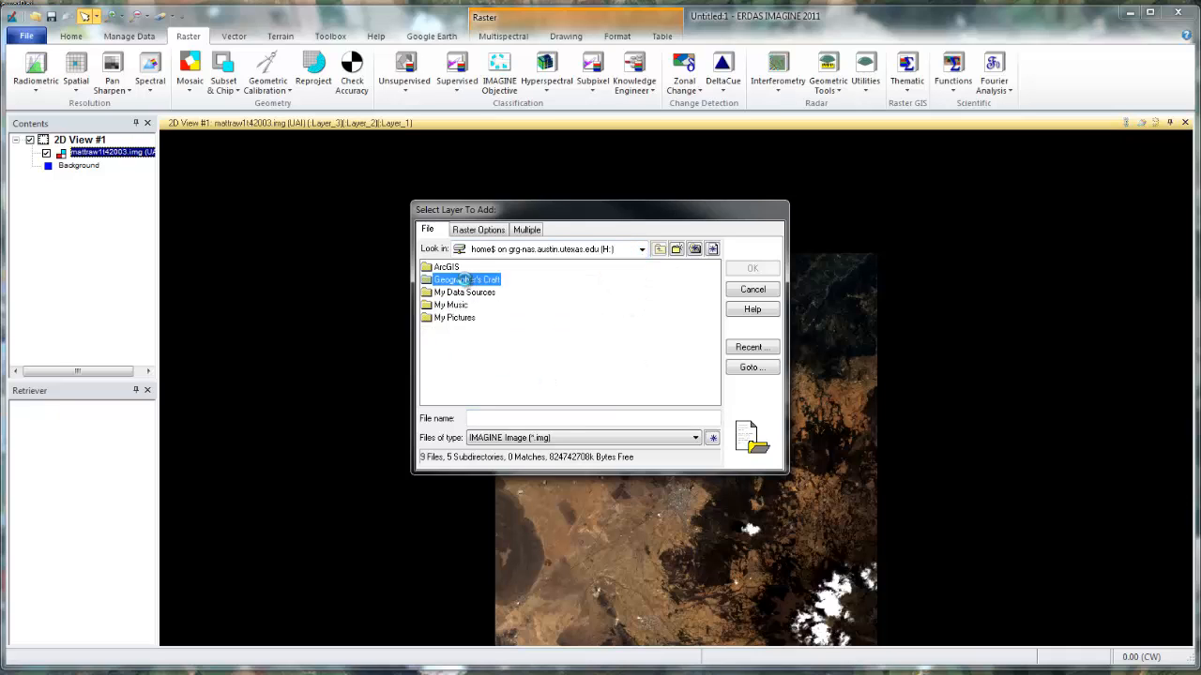
{"action": "double_click", "coordinate": [463, 280]}
{"action": "double_click", "coordinate": [443, 281]}
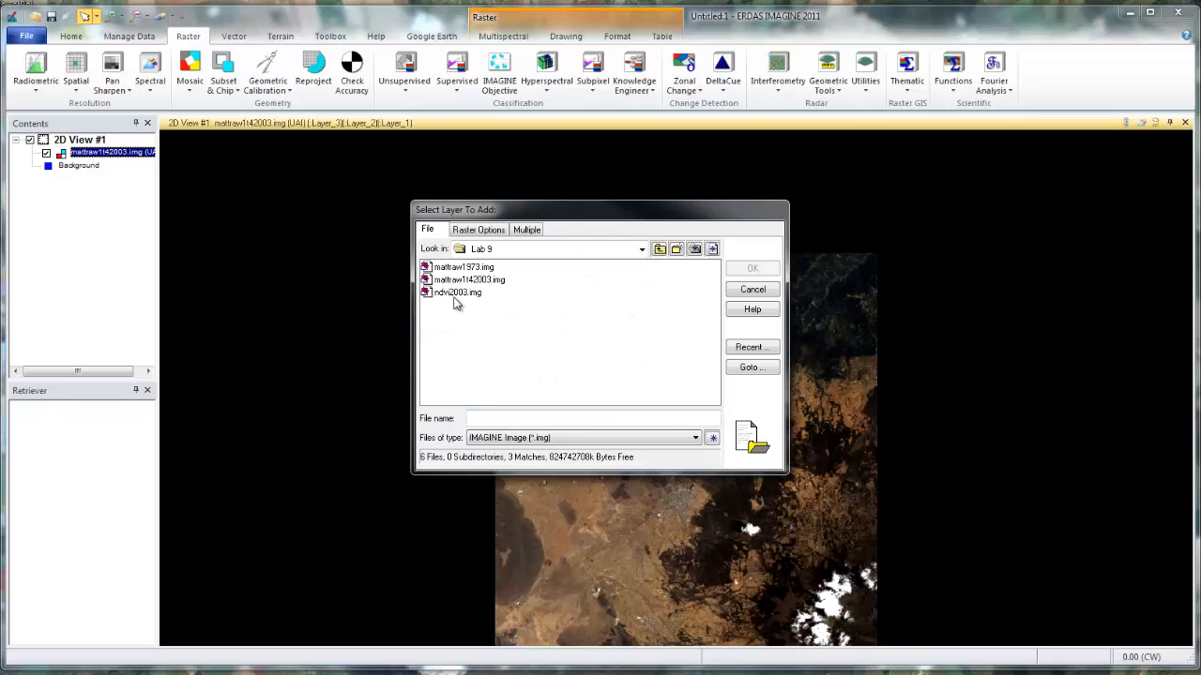
{"action": "left_click", "coordinate": [457, 292]}
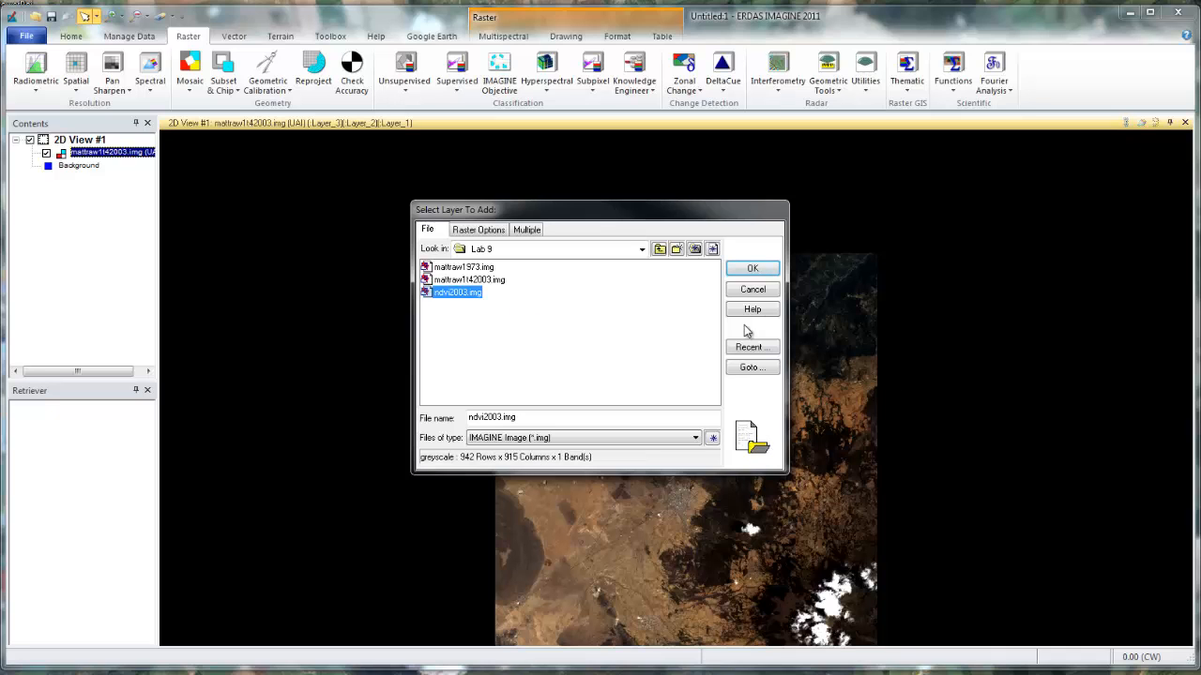
{"action": "left_click", "coordinate": [752, 270]}
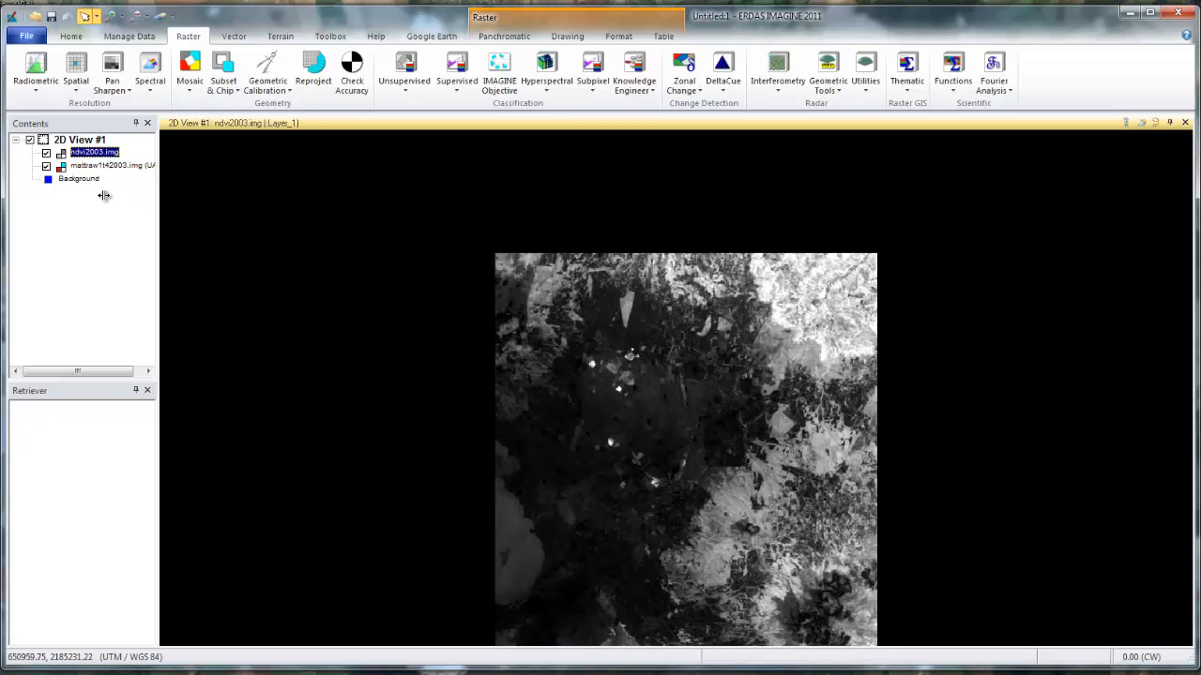
Create a second 2D view beside the NDVI image and make the first view active again.
{"action": "left_click", "coordinate": [26, 35]}
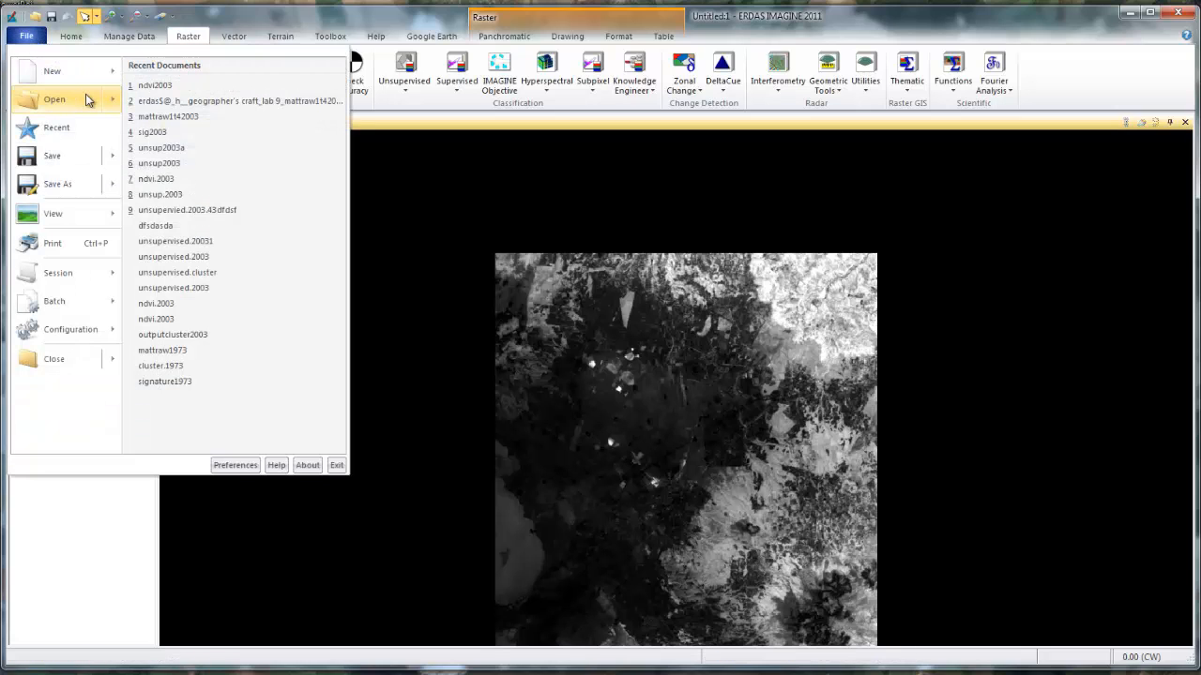
{"action": "mouse_move", "coordinate": [87, 100]}
{"action": "mouse_move", "coordinate": [81, 77]}
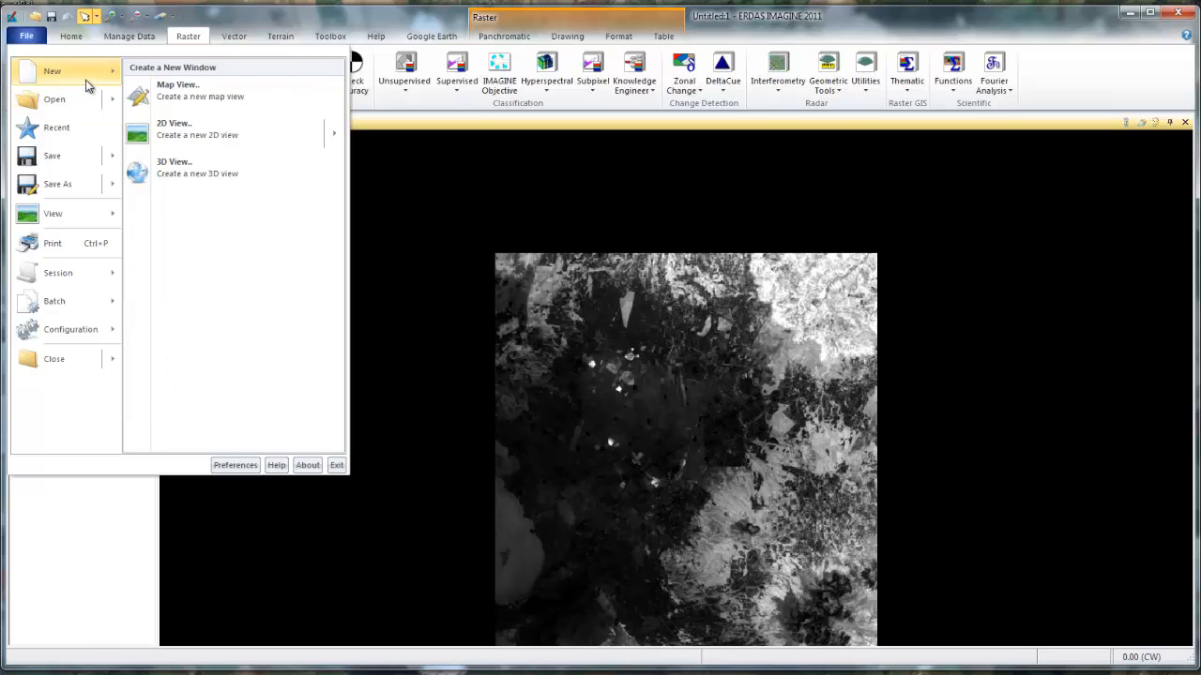
{"action": "left_click", "coordinate": [194, 122]}
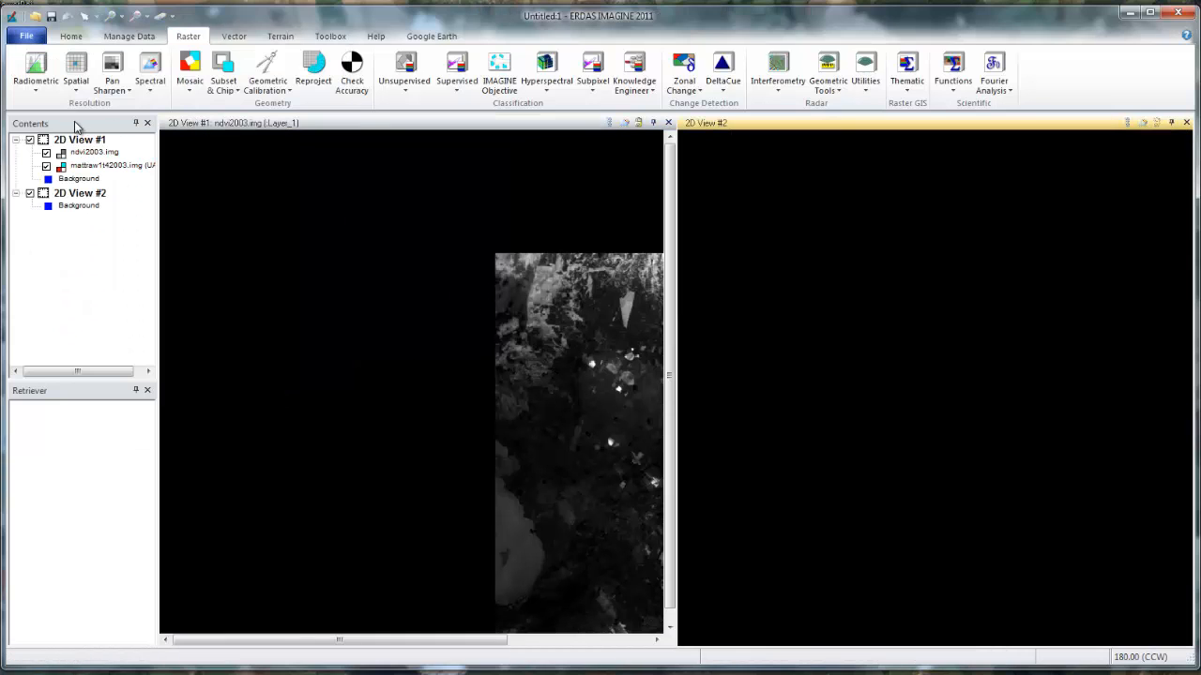
{"action": "left_click", "coordinate": [526, 361]}
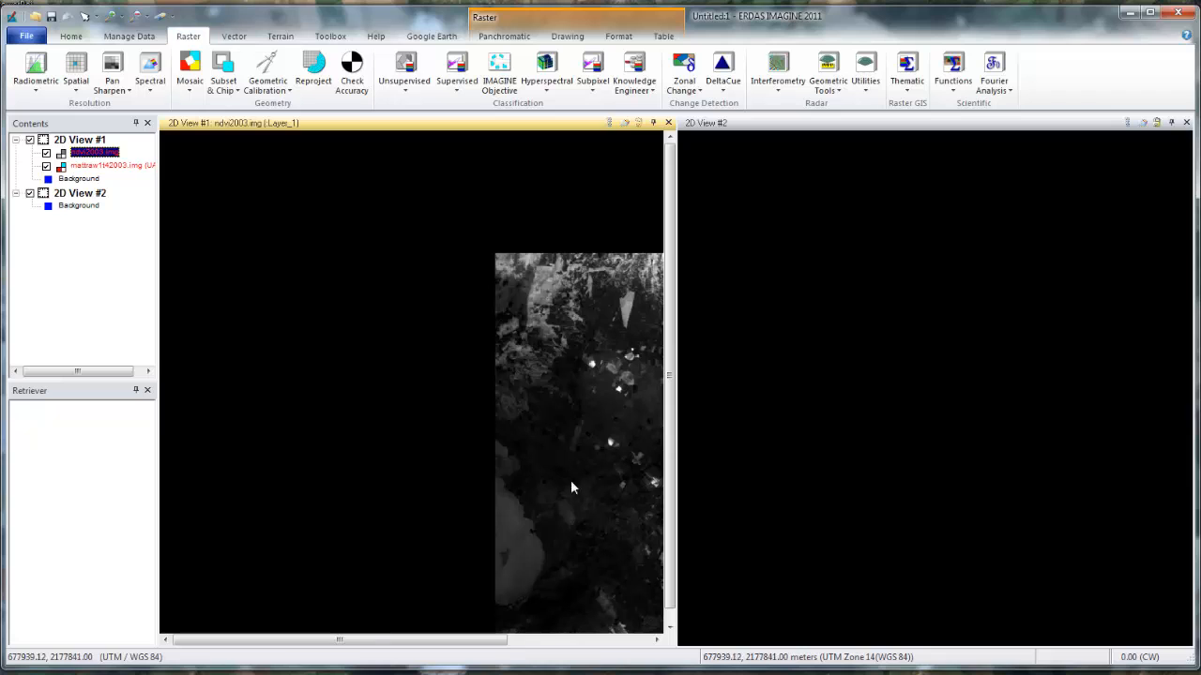
{"action": "left_click_drag", "start_coordinate": [483, 645], "coordinate": [593, 643]}
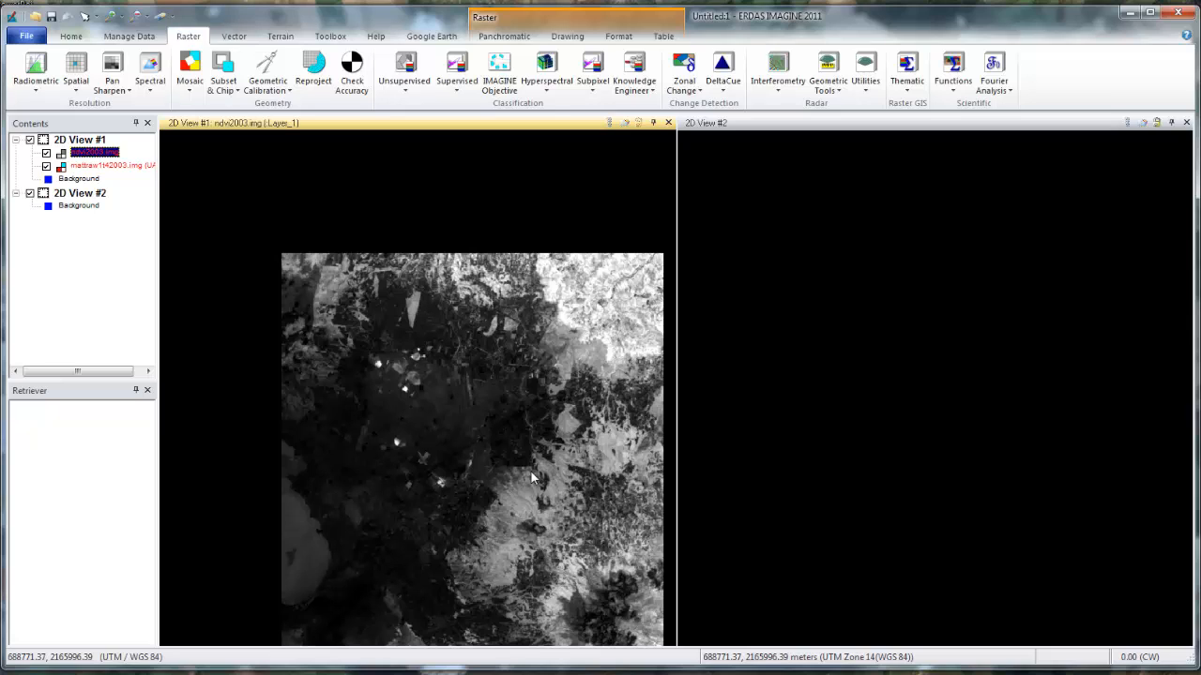
Start an unsupervised classification of ndvi2003.img and set the output cluster layer to unsup2003.img in Geographer's Craft, Lab 9 on the H: drive.
{"action": "left_click", "coordinate": [406, 86]}
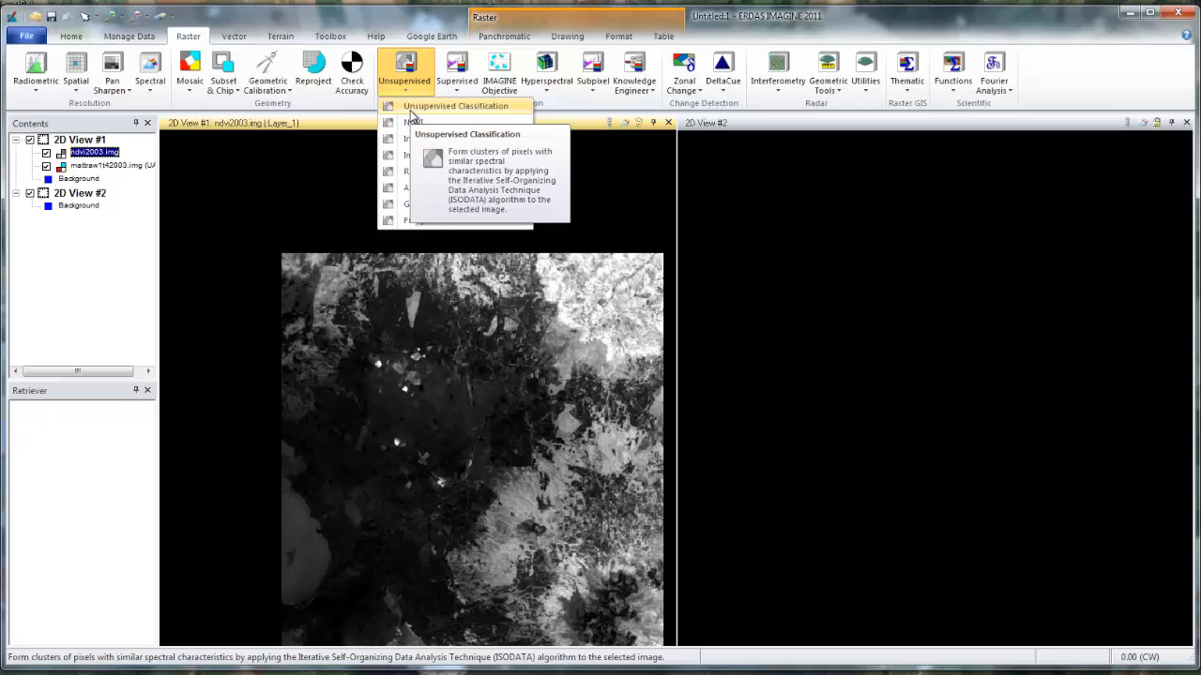
{"action": "left_click", "coordinate": [409, 111]}
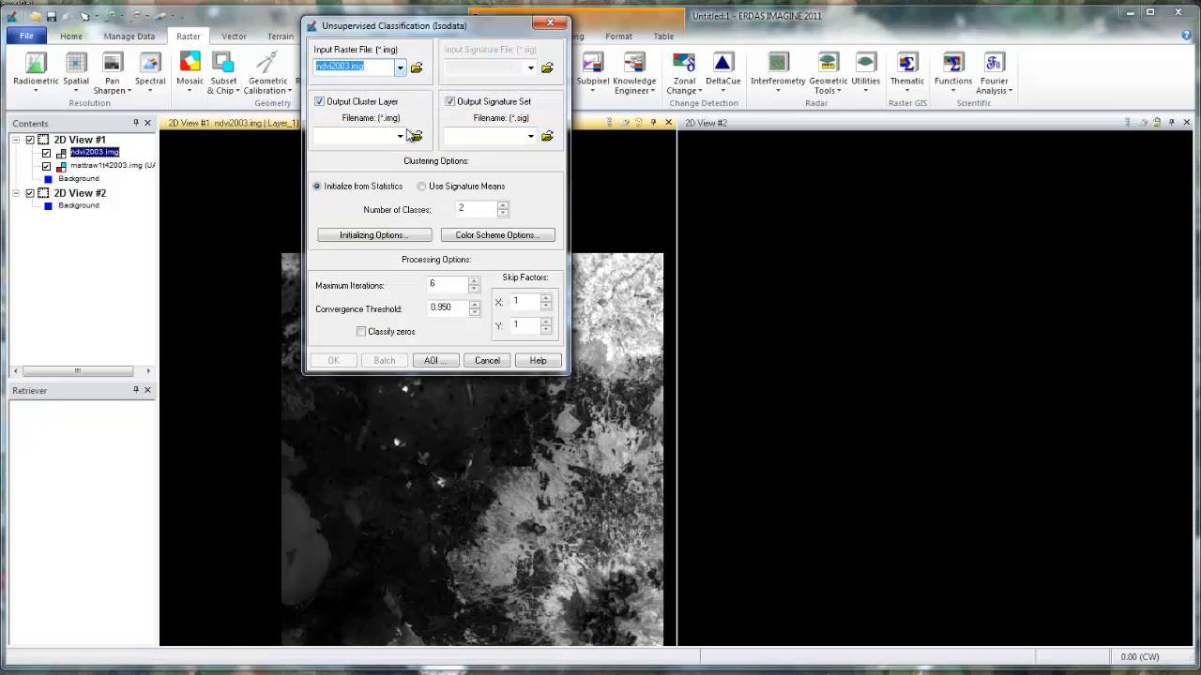
{"action": "left_click", "coordinate": [413, 137]}
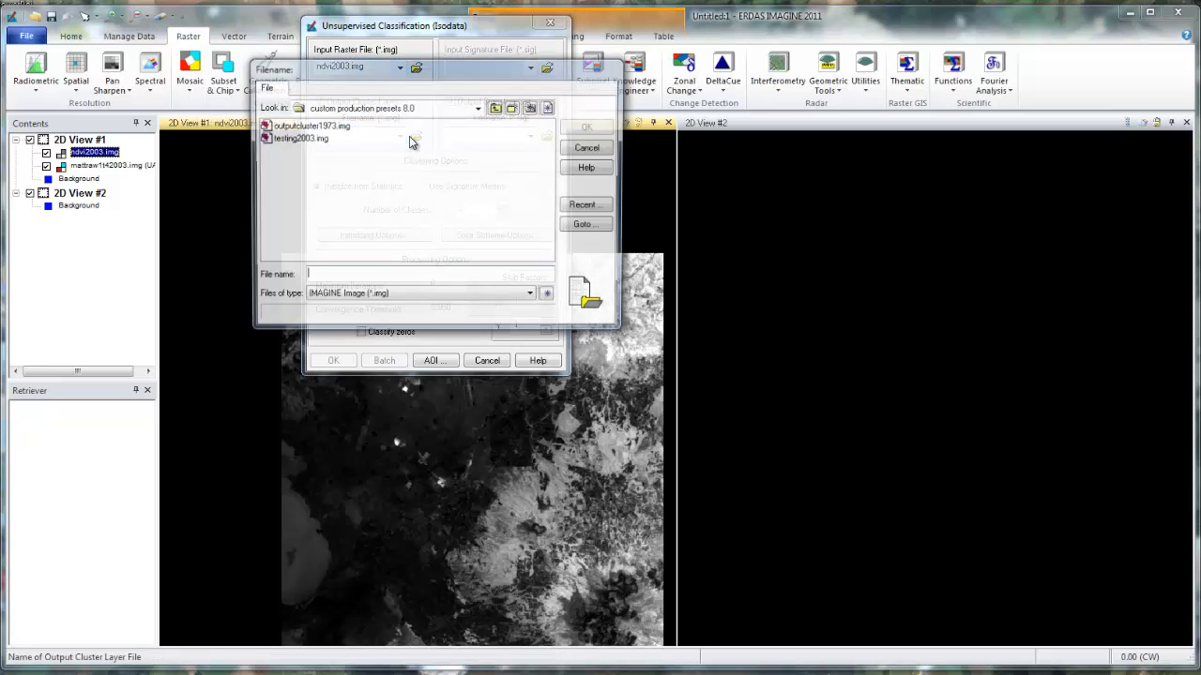
{"action": "left_click", "coordinate": [422, 107]}
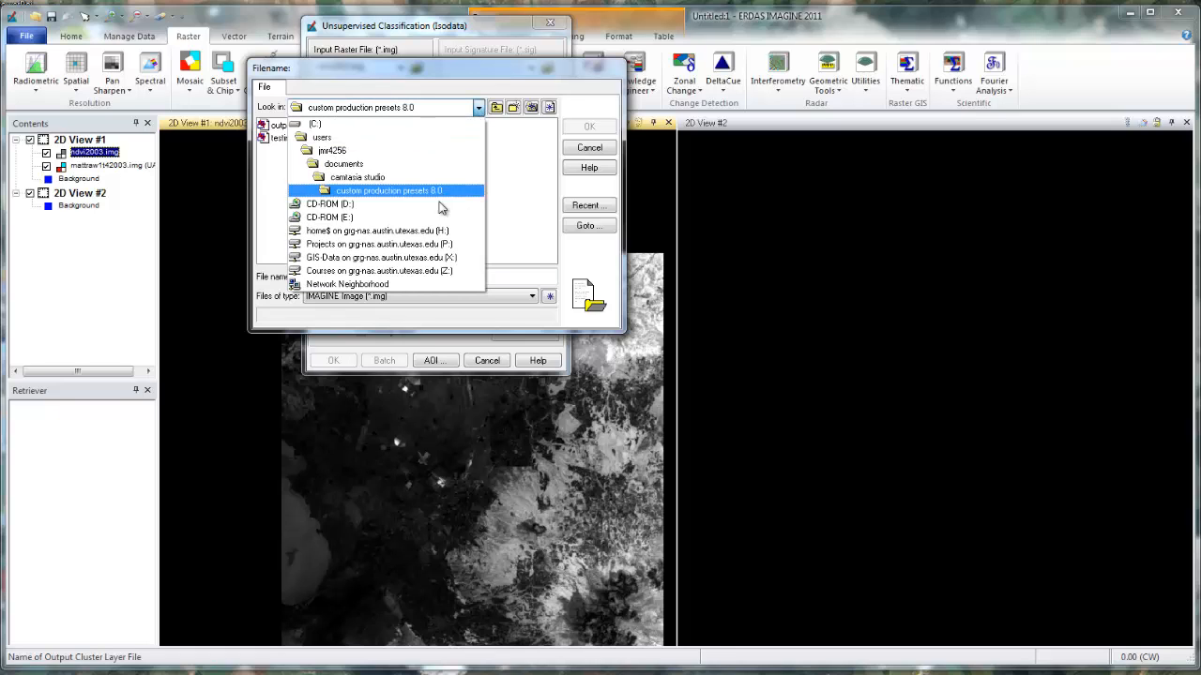
{"action": "left_click", "coordinate": [433, 233]}
{"action": "double_click", "coordinate": [298, 138]}
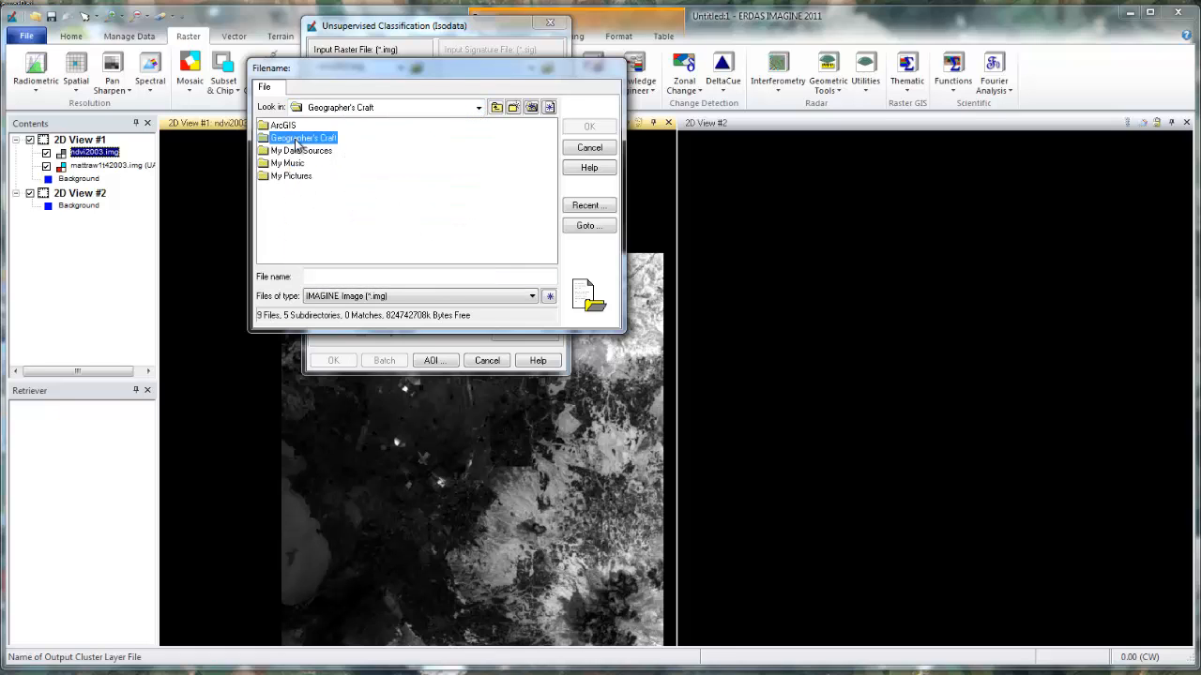
{"action": "double_click", "coordinate": [295, 140]}
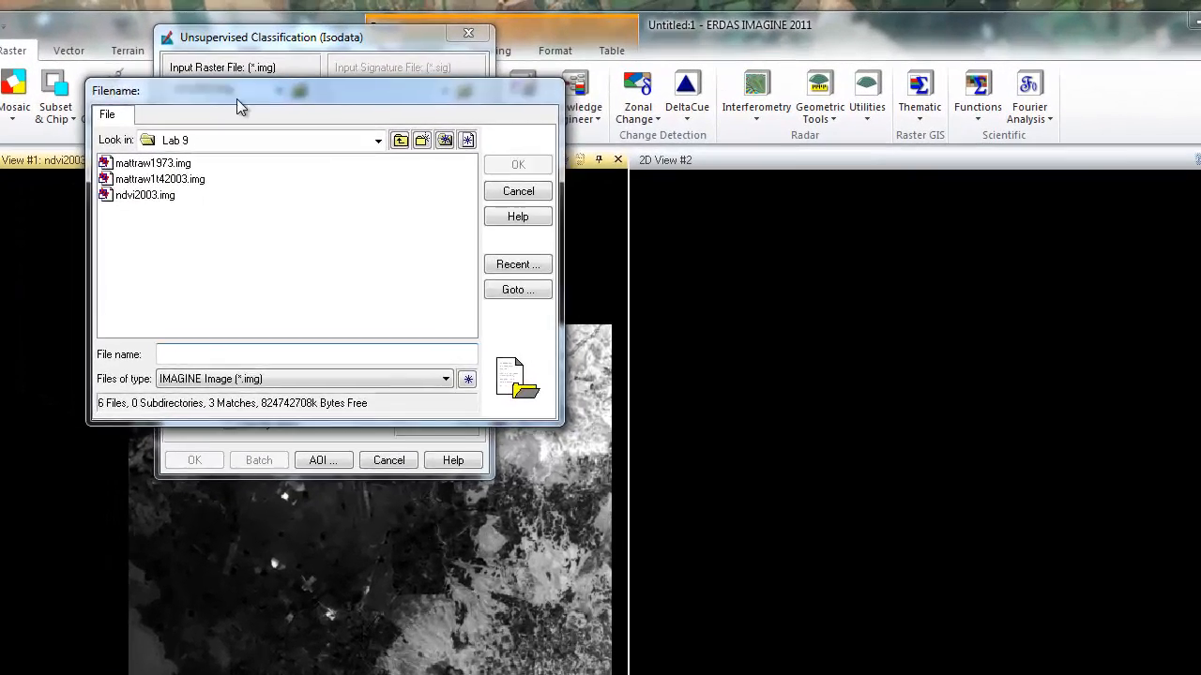
{"action": "left_click_drag", "start_coordinate": [237, 99], "coordinate": [661, 170]}
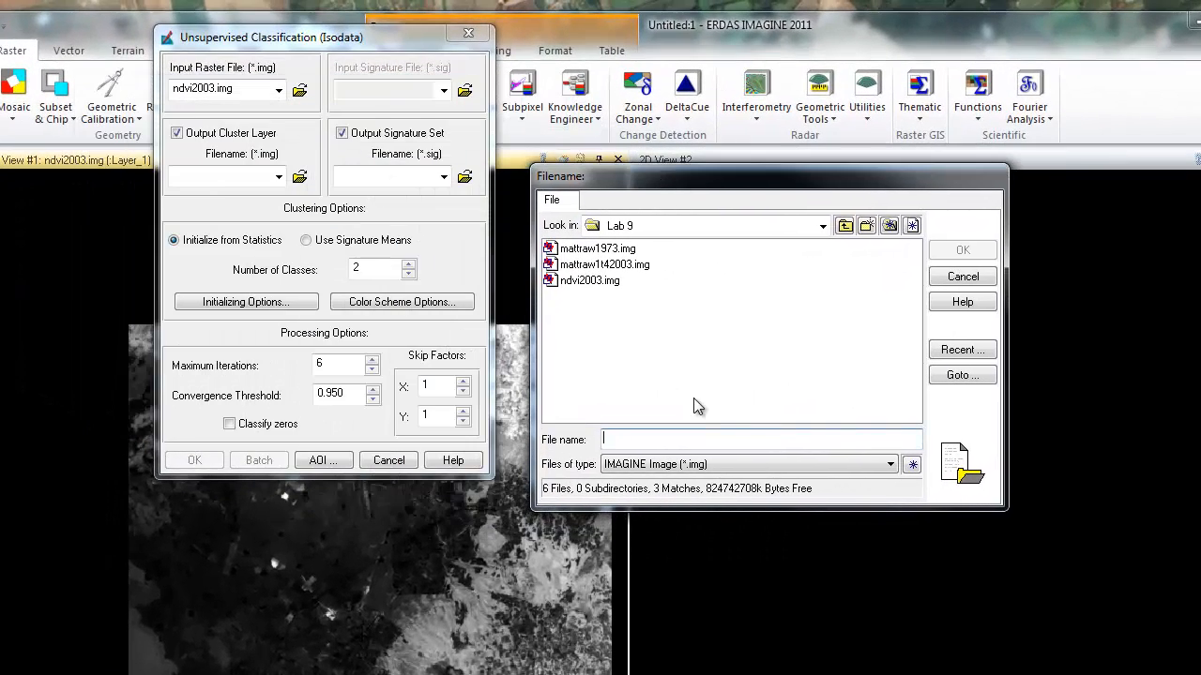
{"action": "type", "text": "sup2003"}
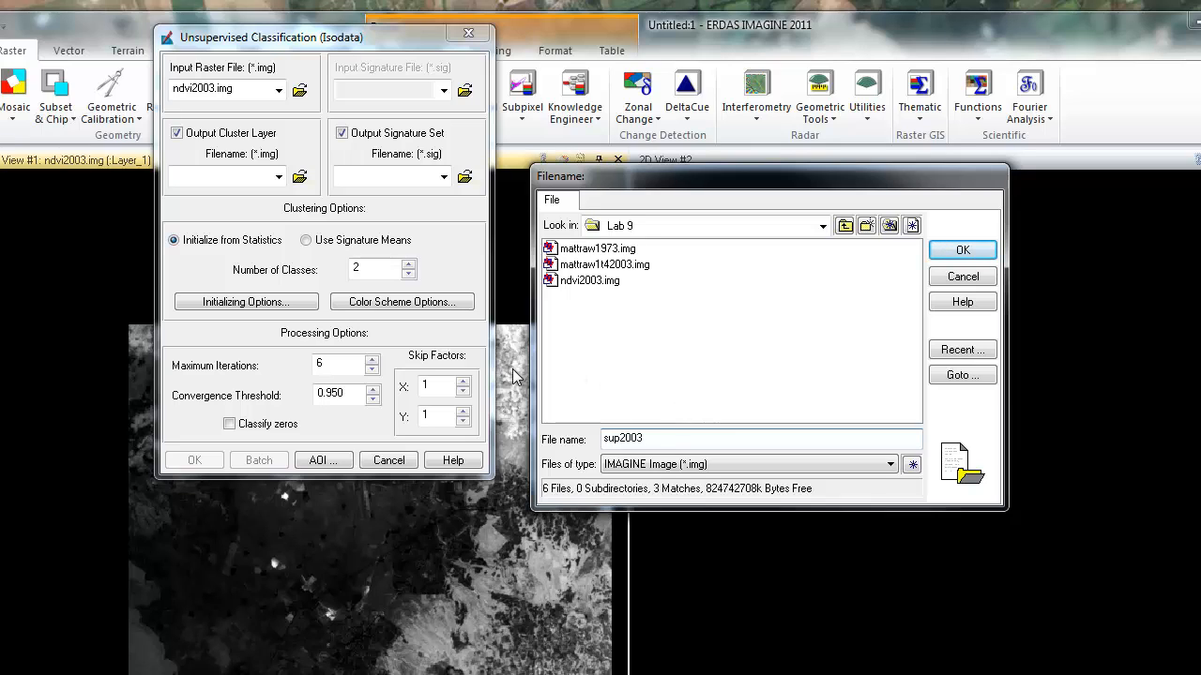
{"action": "left_click", "coordinate": [603, 439]}
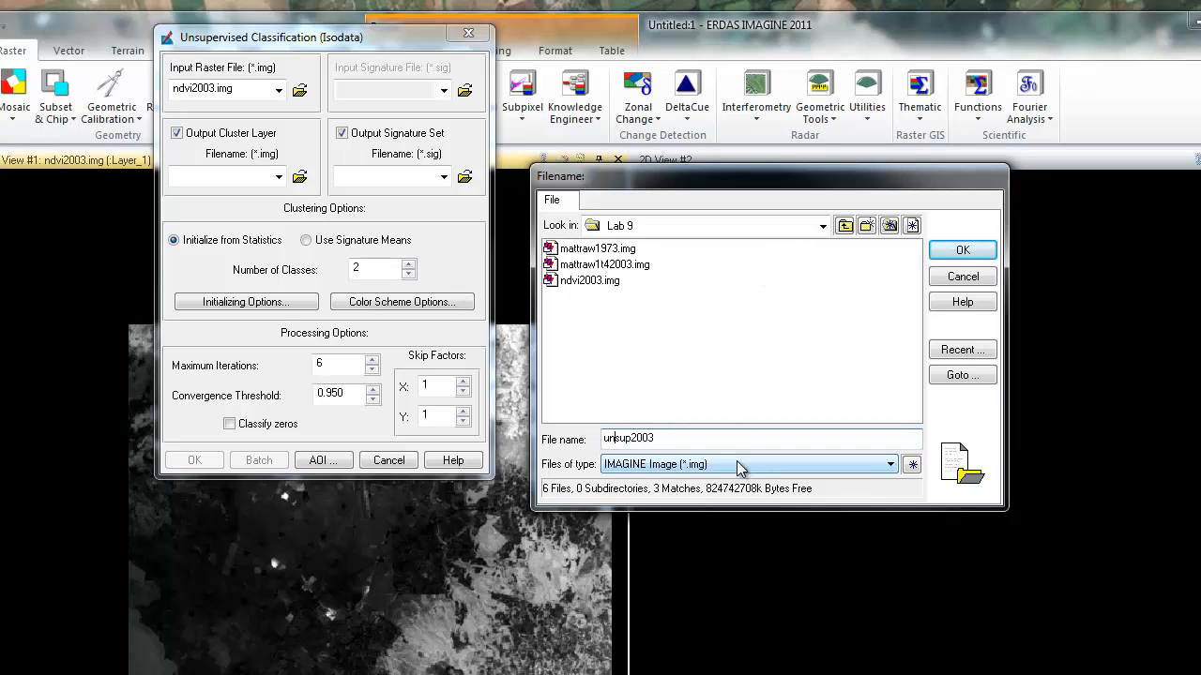
{"action": "left_click", "coordinate": [965, 249]}
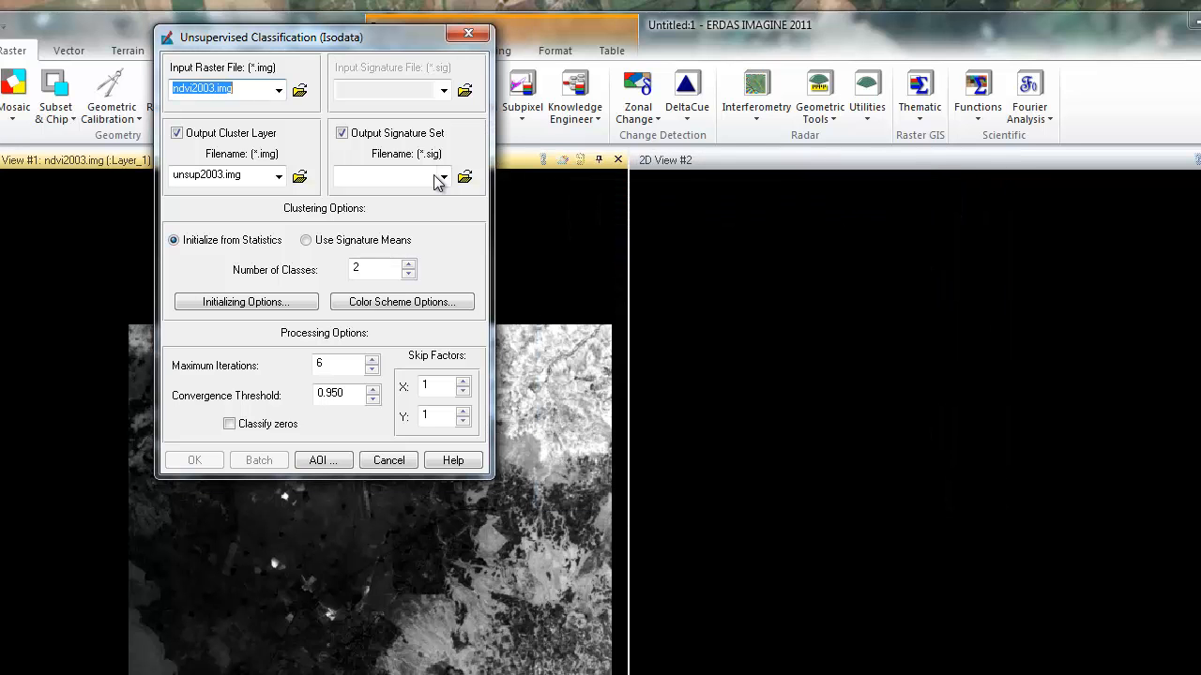
Set the output signature set to sig2003.sig and the number of classes to 6.
{"action": "left_click", "coordinate": [441, 180]}
{"action": "left_click", "coordinate": [464, 177]}
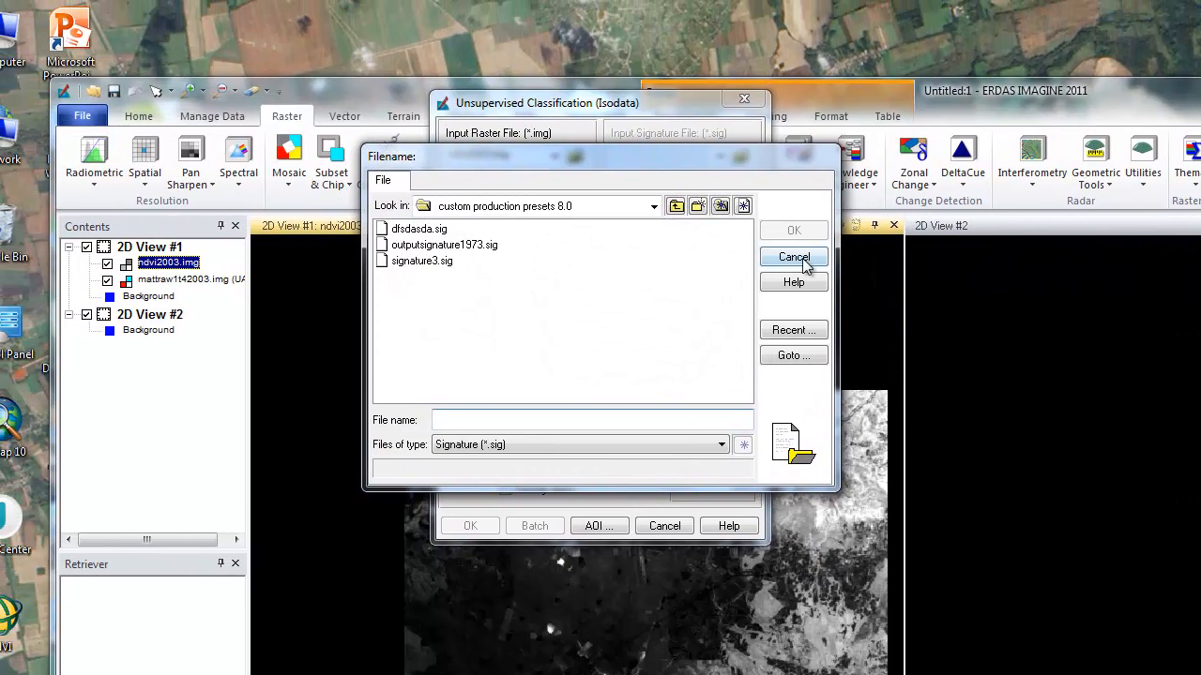
{"action": "left_click", "coordinate": [665, 226]}
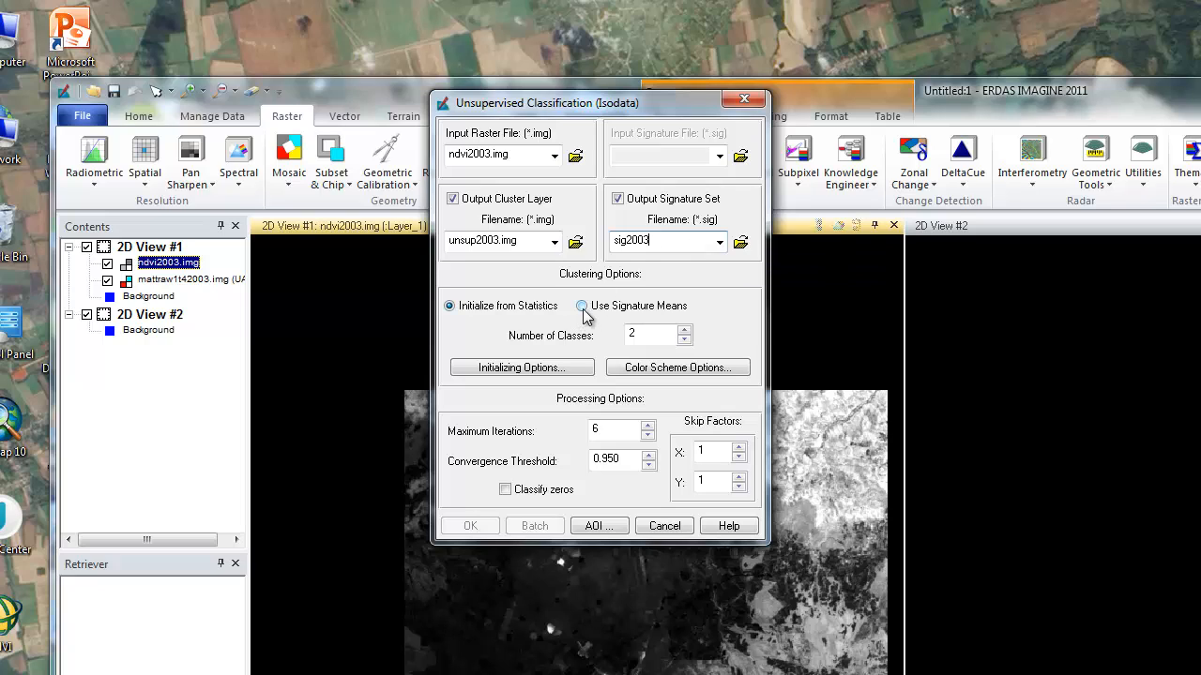
{"action": "left_click", "coordinate": [685, 331]}
{"action": "left_click", "coordinate": [684, 330]}
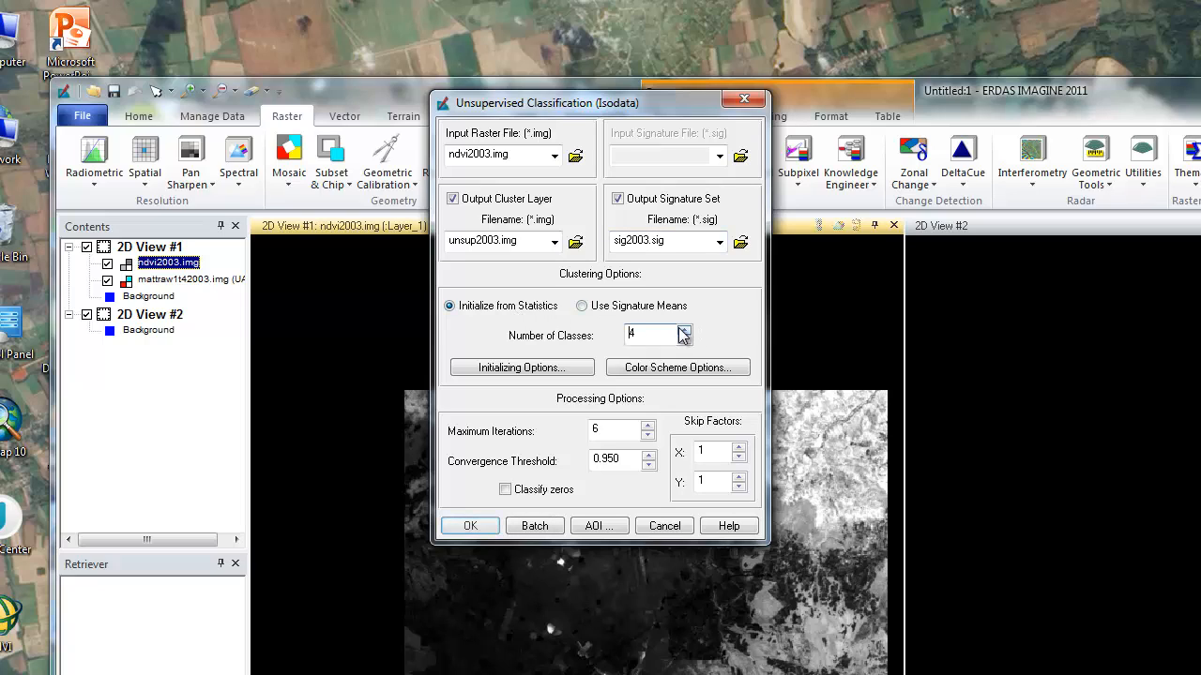
{"action": "left_click", "coordinate": [682, 330]}
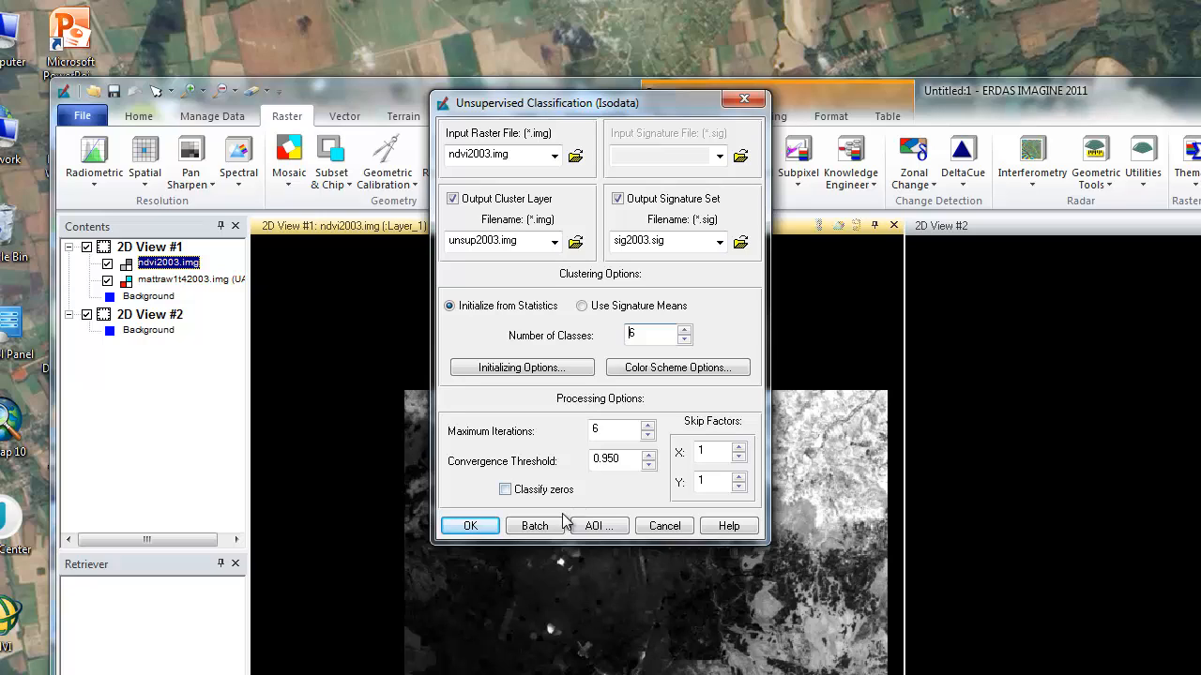
Raise the maximum iterations and run the unsupervised classification.
{"action": "double_click", "coordinate": [647, 425]}
{"action": "left_click", "coordinate": [651, 426]}
{"action": "left_click", "coordinate": [651, 425]}
{"action": "left_click", "coordinate": [651, 426]}
{"action": "left_click", "coordinate": [651, 426]}
{"action": "left_click", "coordinate": [651, 426]}
{"action": "left_click", "coordinate": [651, 426]}
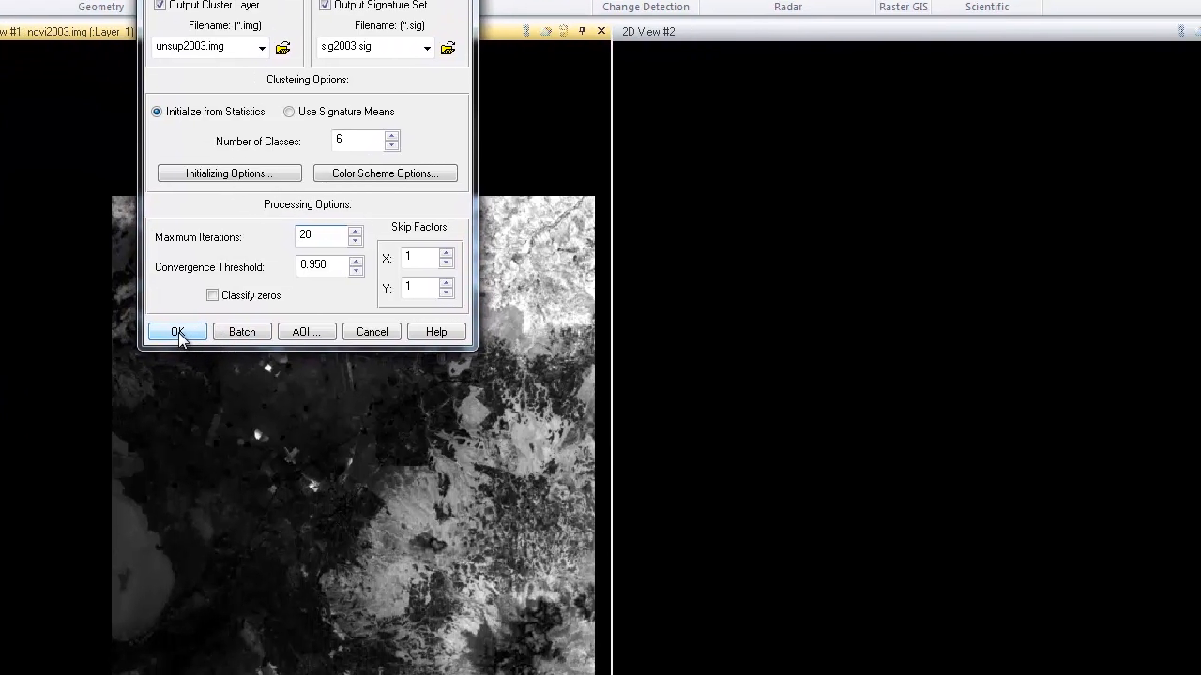
{"action": "left_click", "coordinate": [470, 526]}
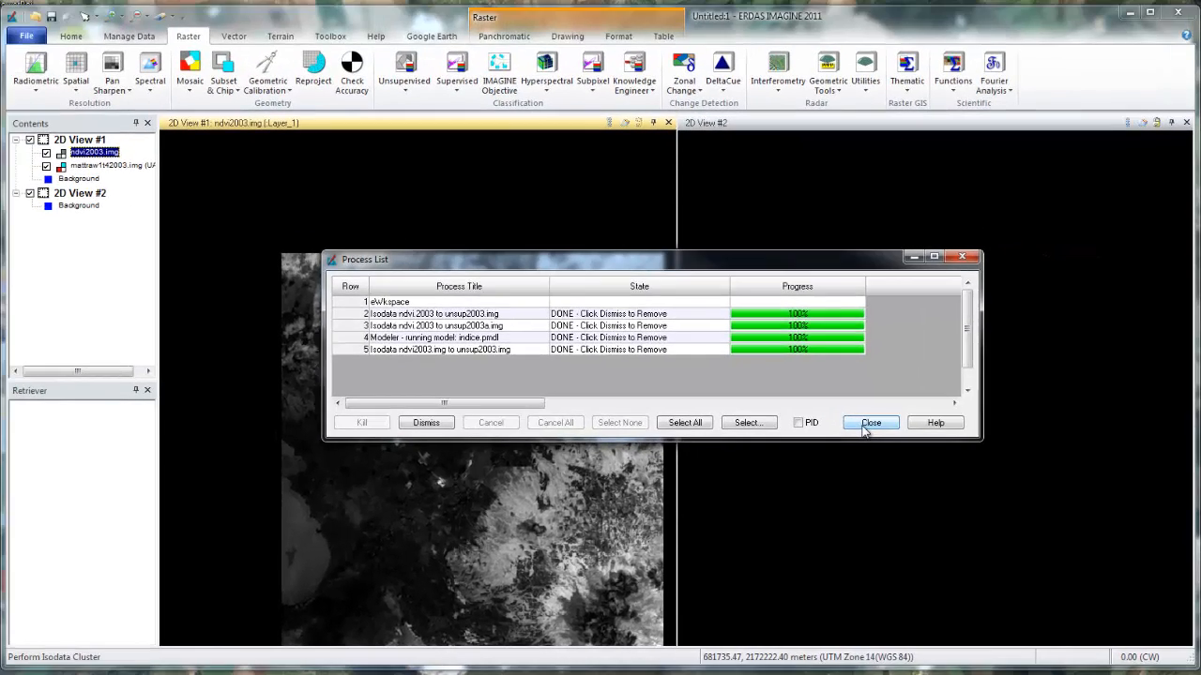
Close the process list and make the empty second 2D view active.
{"action": "left_click", "coordinate": [839, 401]}
{"action": "left_click", "coordinate": [27, 37]}
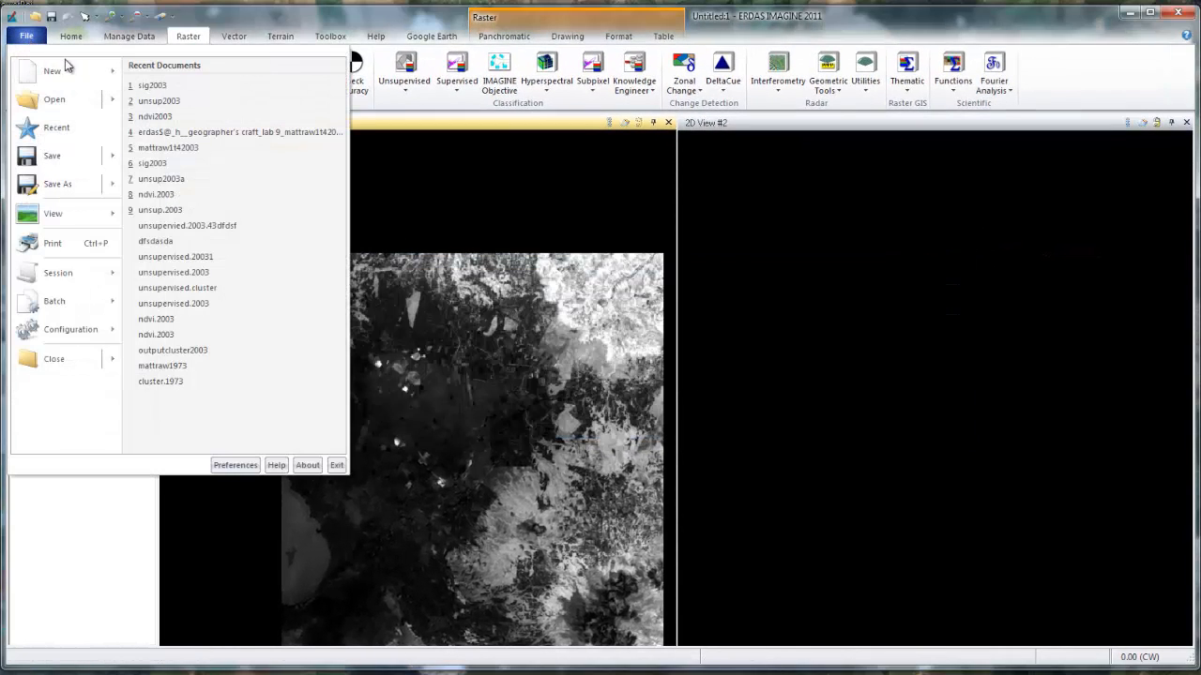
{"action": "mouse_move", "coordinate": [66, 72]}
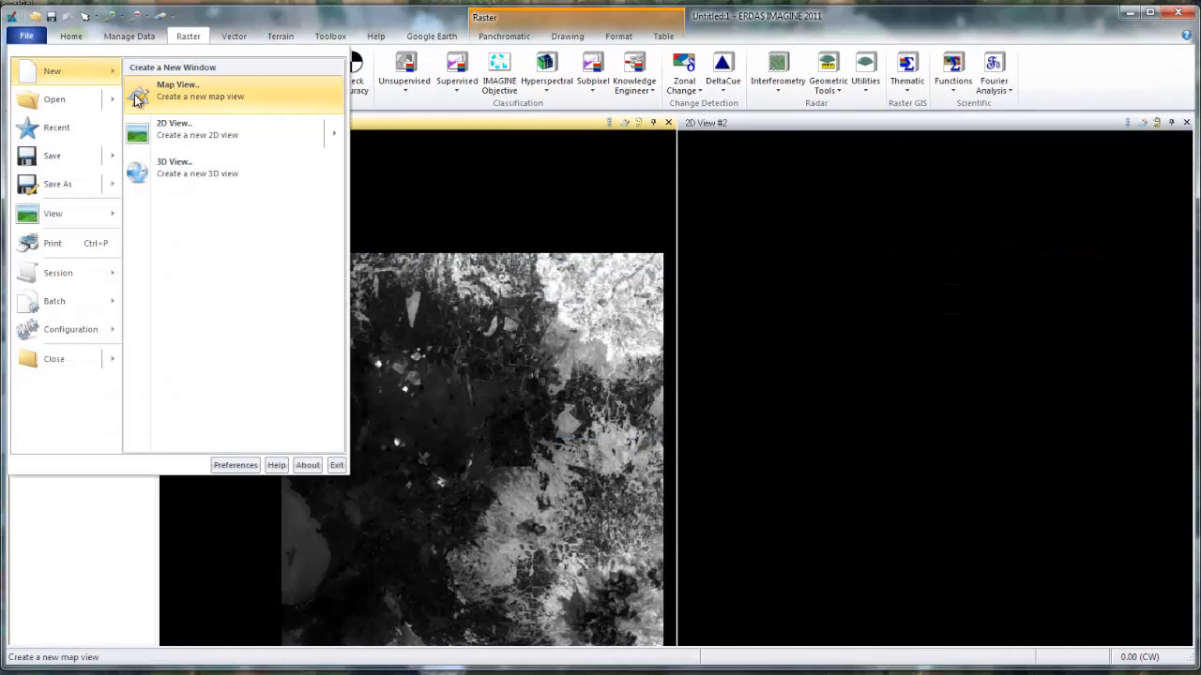
{"action": "mouse_move", "coordinate": [92, 130]}
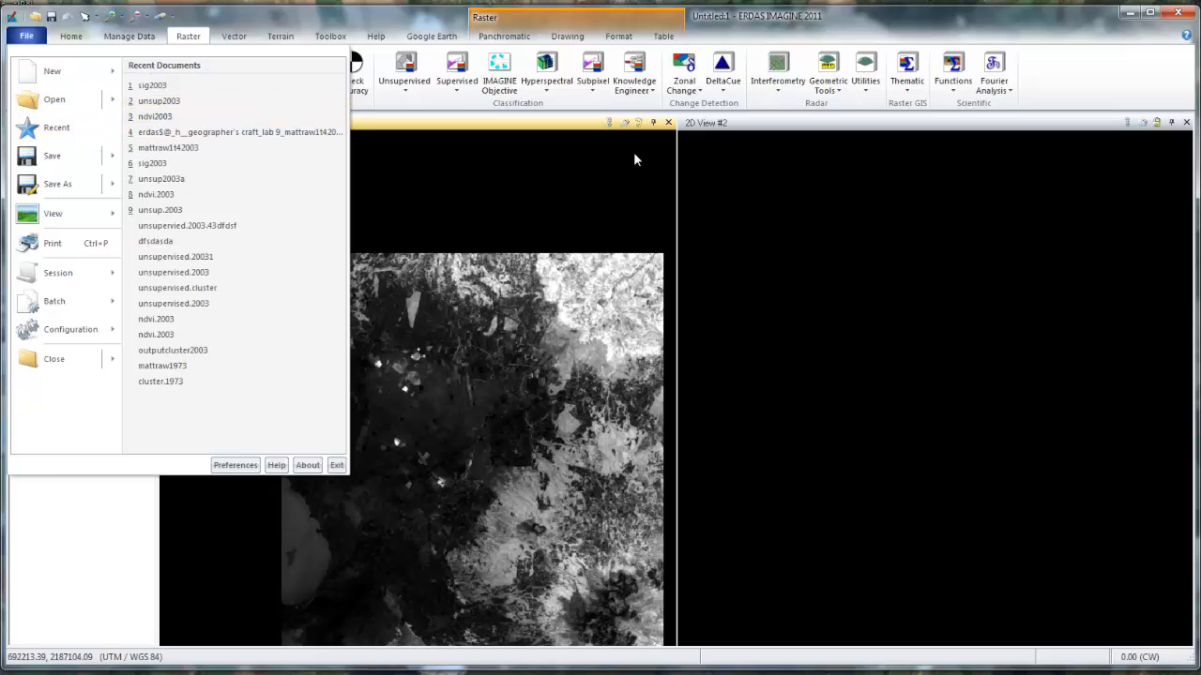
{"action": "left_click", "coordinate": [691, 134]}
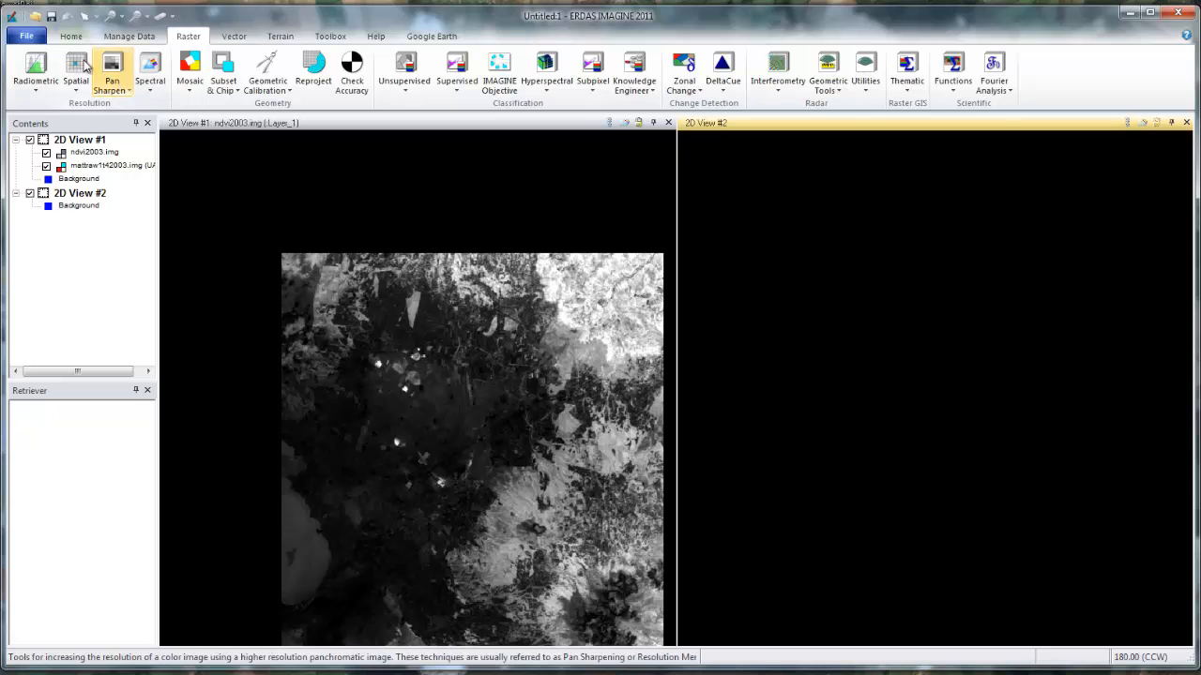
{"action": "left_click", "coordinate": [26, 38]}
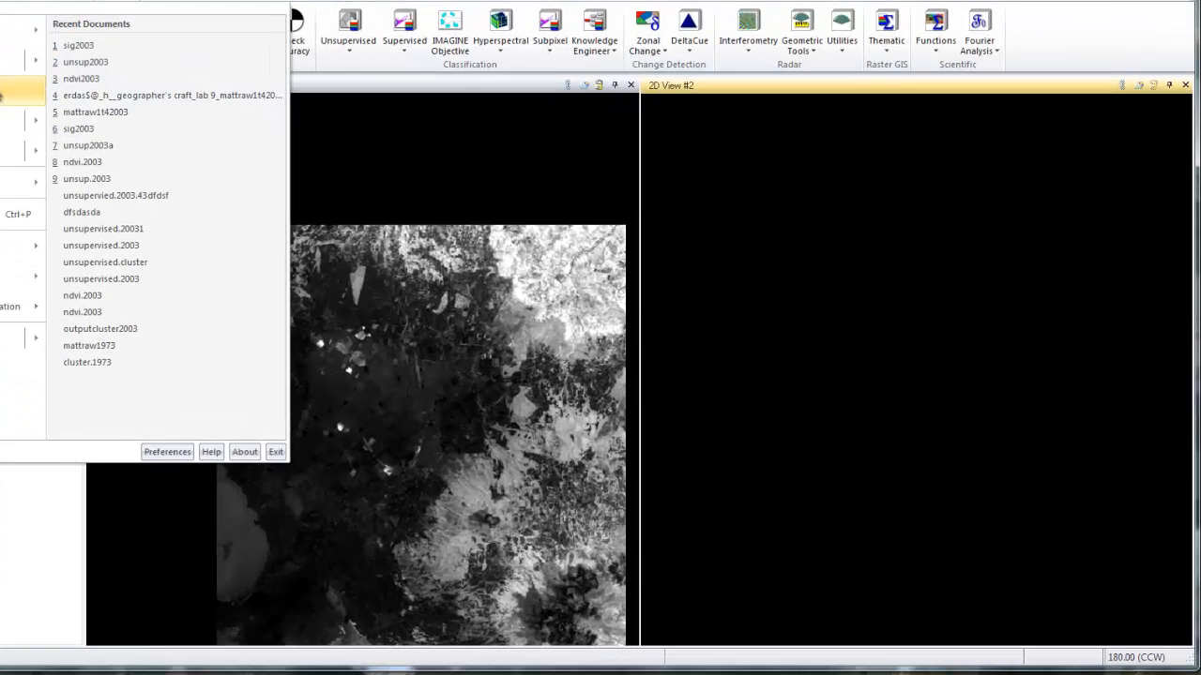
{"action": "key", "text": "Escape"}
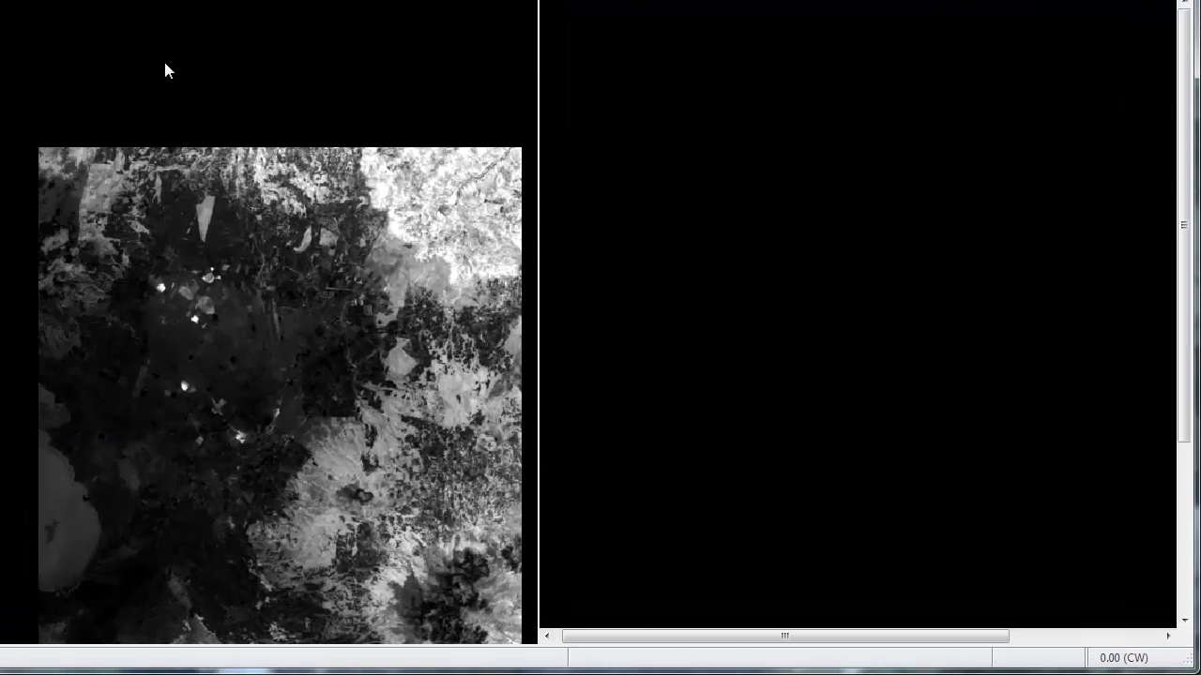
Open the raster layer unsup2003.img from Geographer's Craft, Lab 9 on the H: drive in the second 2D view.
{"action": "right_click", "coordinate": [731, 133]}
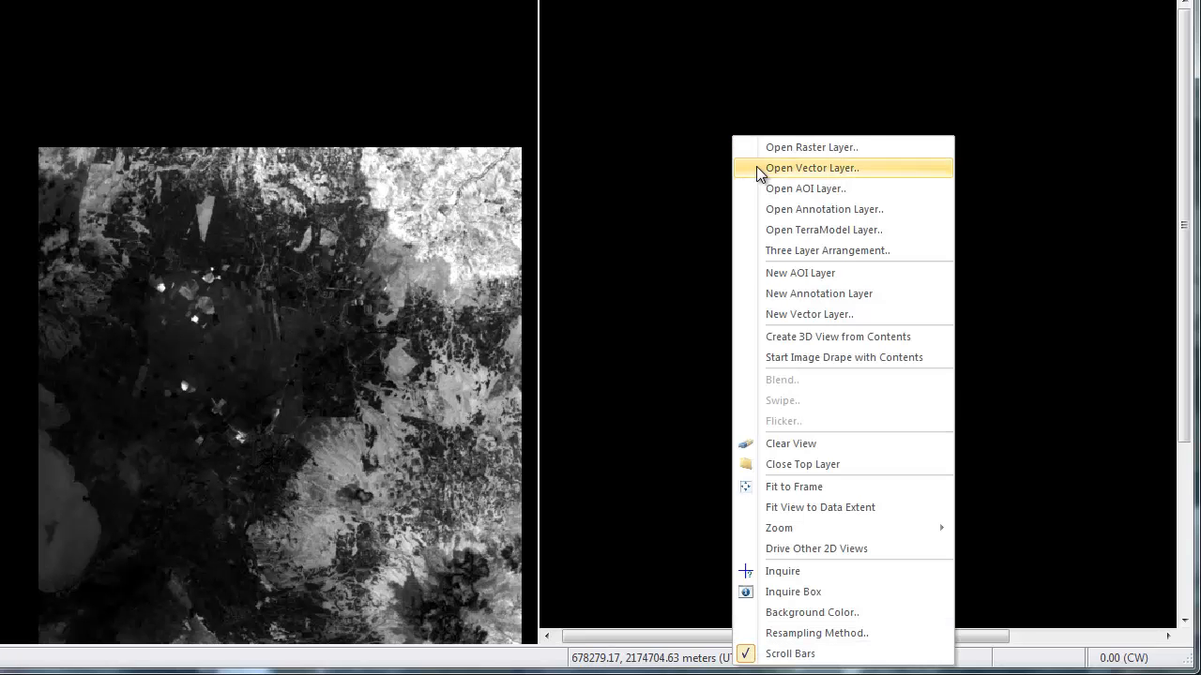
{"action": "left_click", "coordinate": [785, 144]}
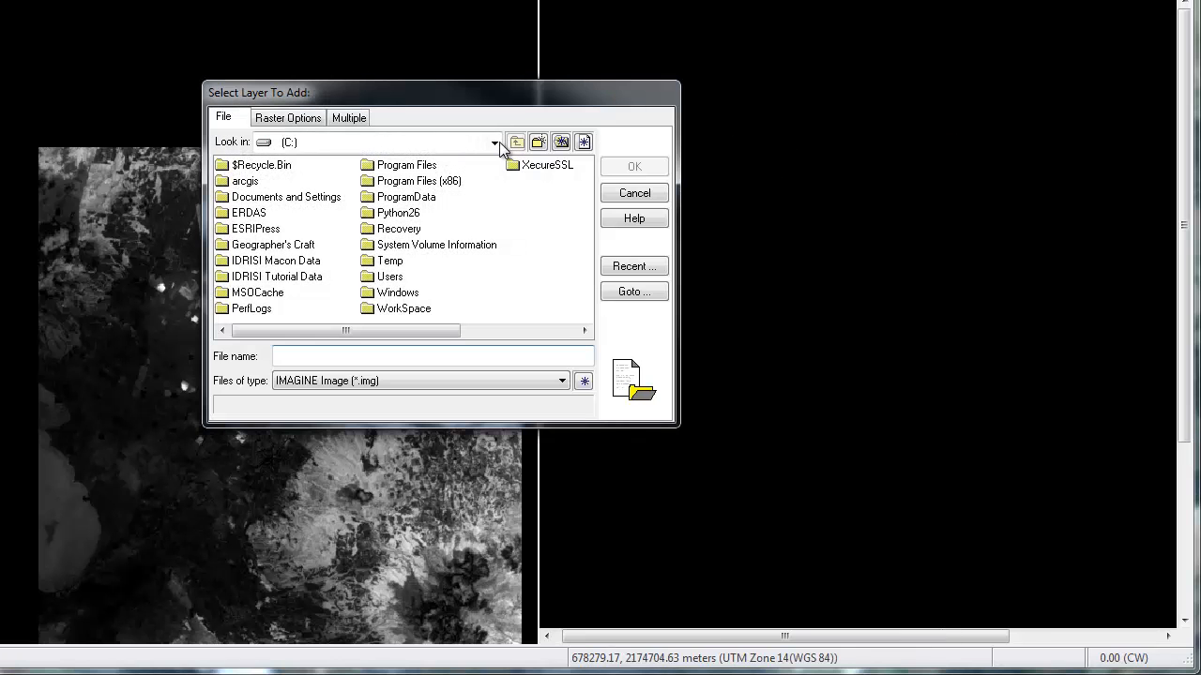
{"action": "left_click", "coordinate": [494, 143]}
{"action": "left_click", "coordinate": [380, 214]}
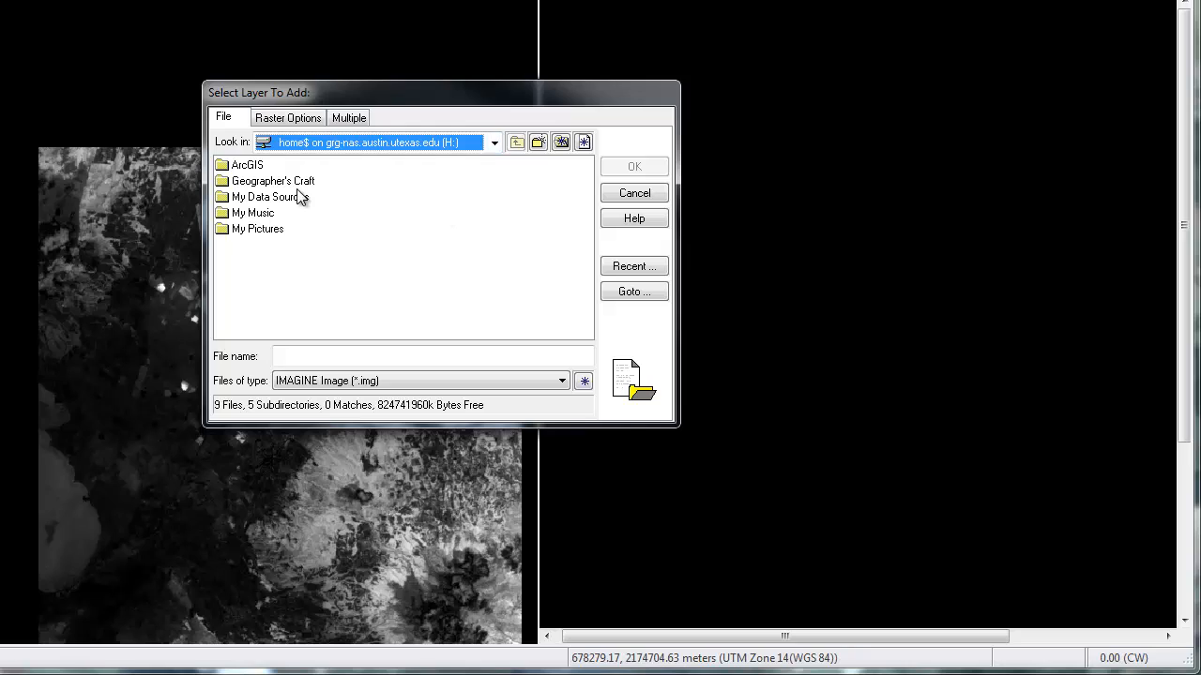
{"action": "double_click", "coordinate": [252, 182]}
{"action": "double_click", "coordinate": [246, 182]}
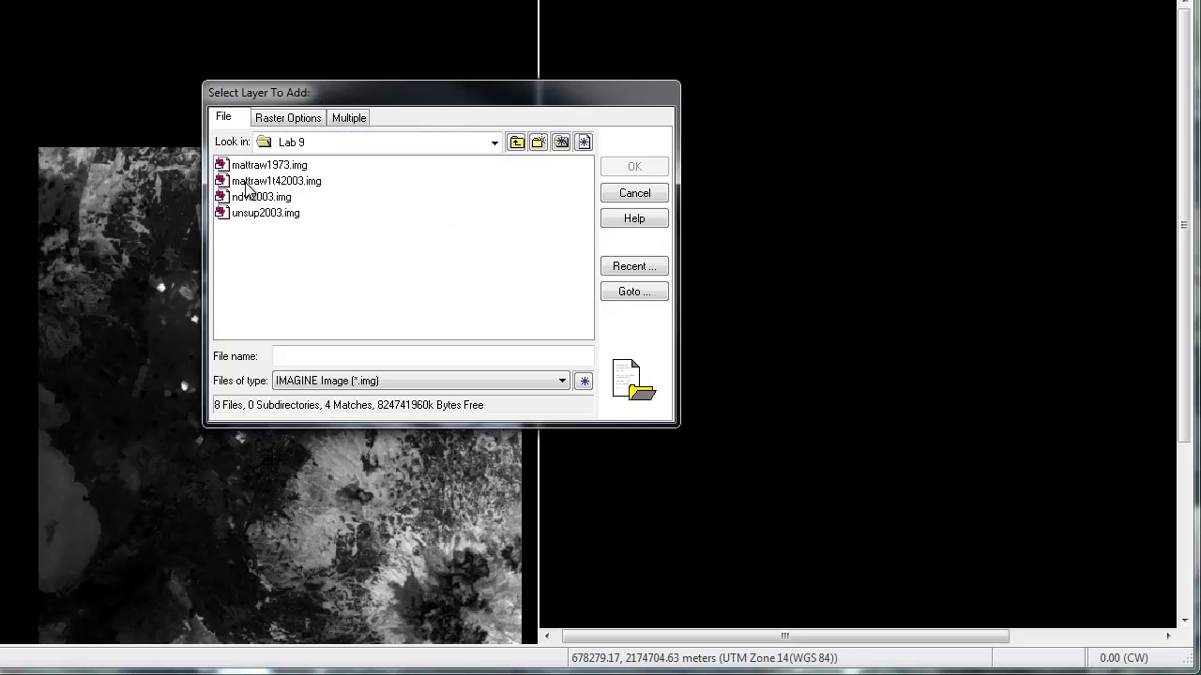
{"action": "left_click", "coordinate": [264, 214]}
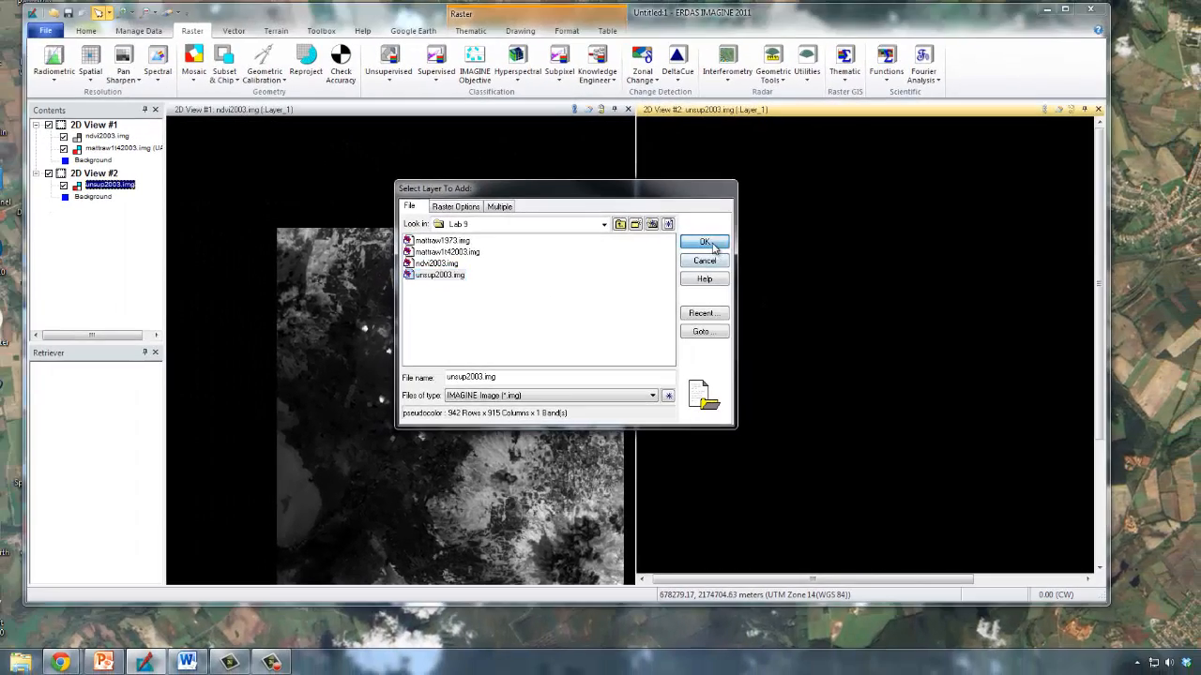
{"action": "left_click", "coordinate": [634, 166]}
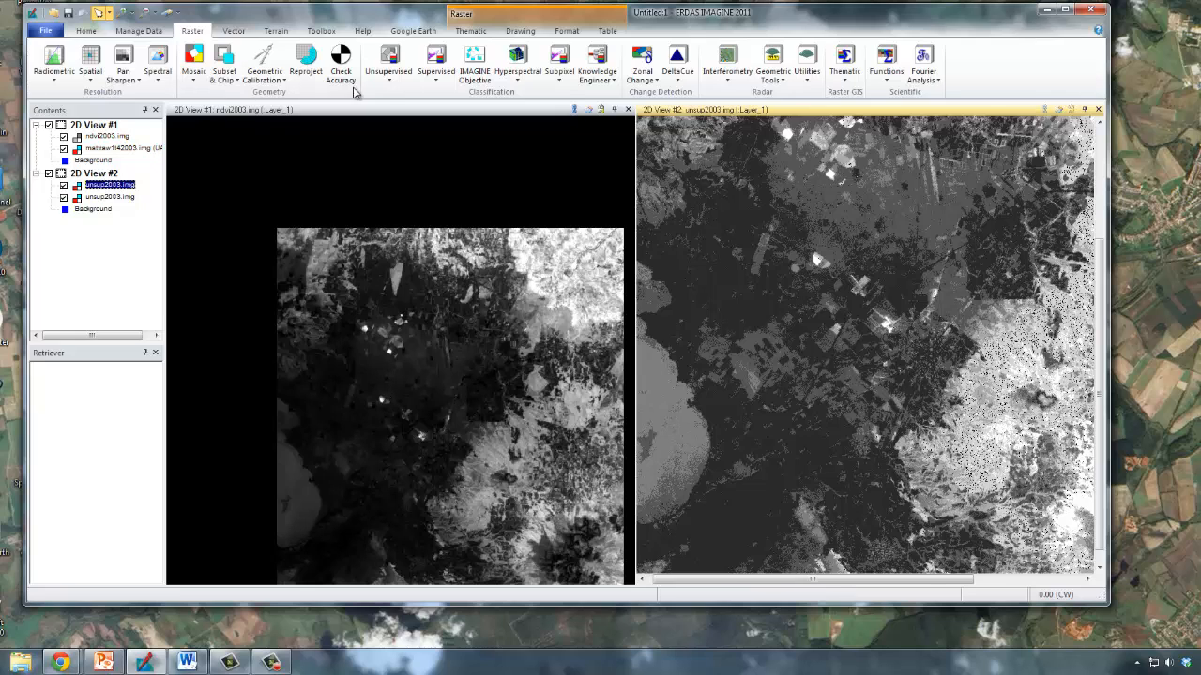
{"action": "left_click", "coordinate": [92, 33]}
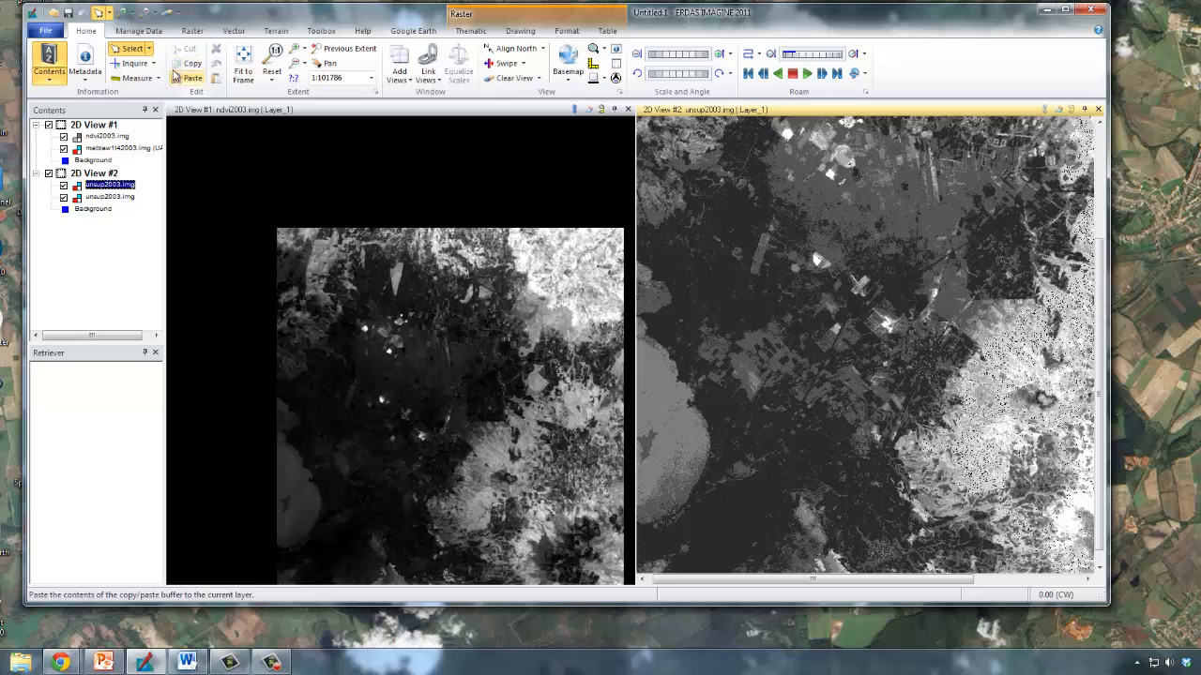
{"action": "left_click", "coordinate": [296, 63]}
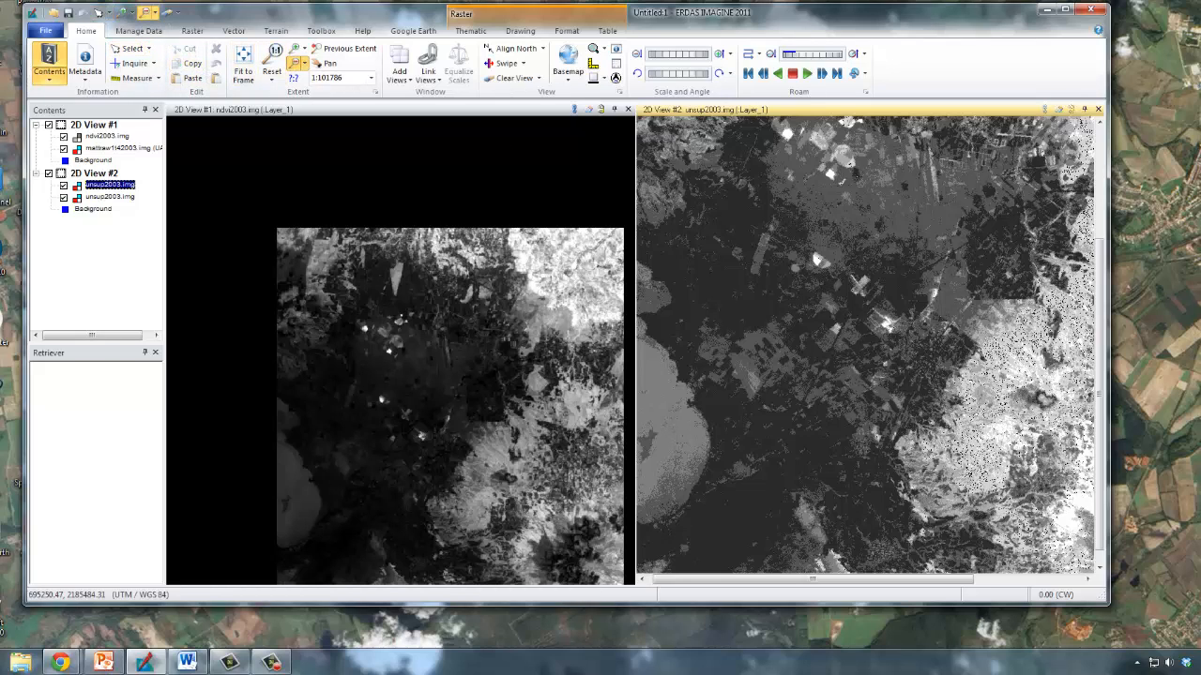
{"action": "key", "text": "super+plus"}
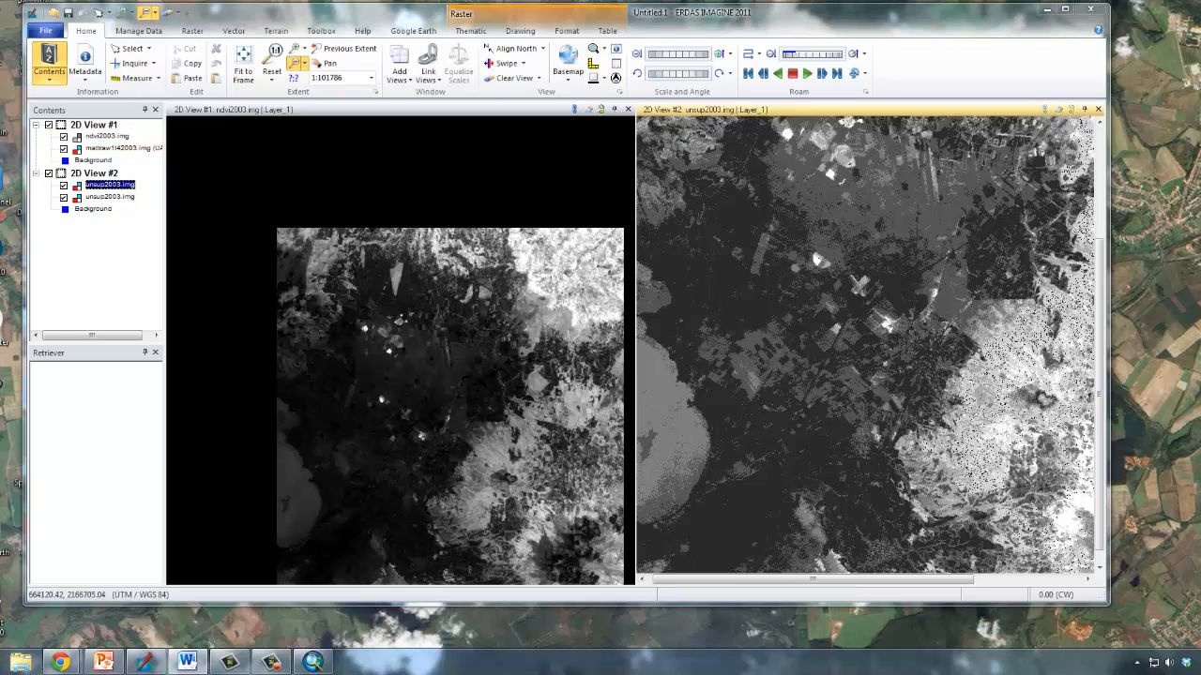
{"action": "key", "text": "super"}
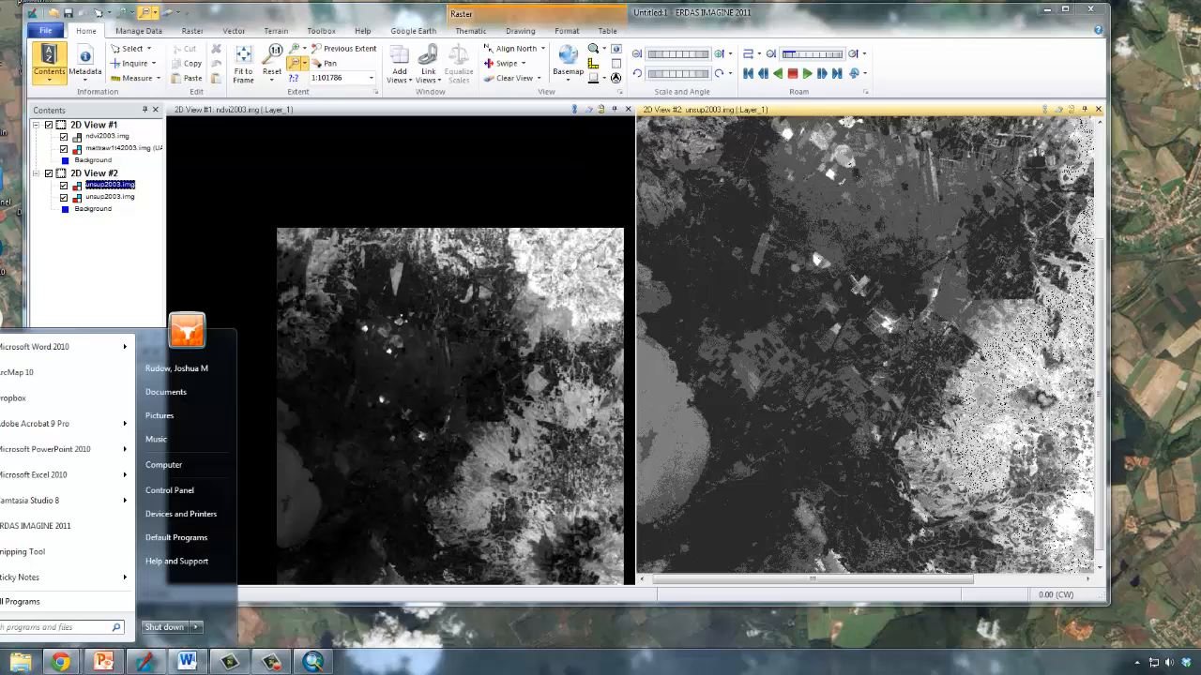
{"action": "left_click", "coordinate": [22, 552]}
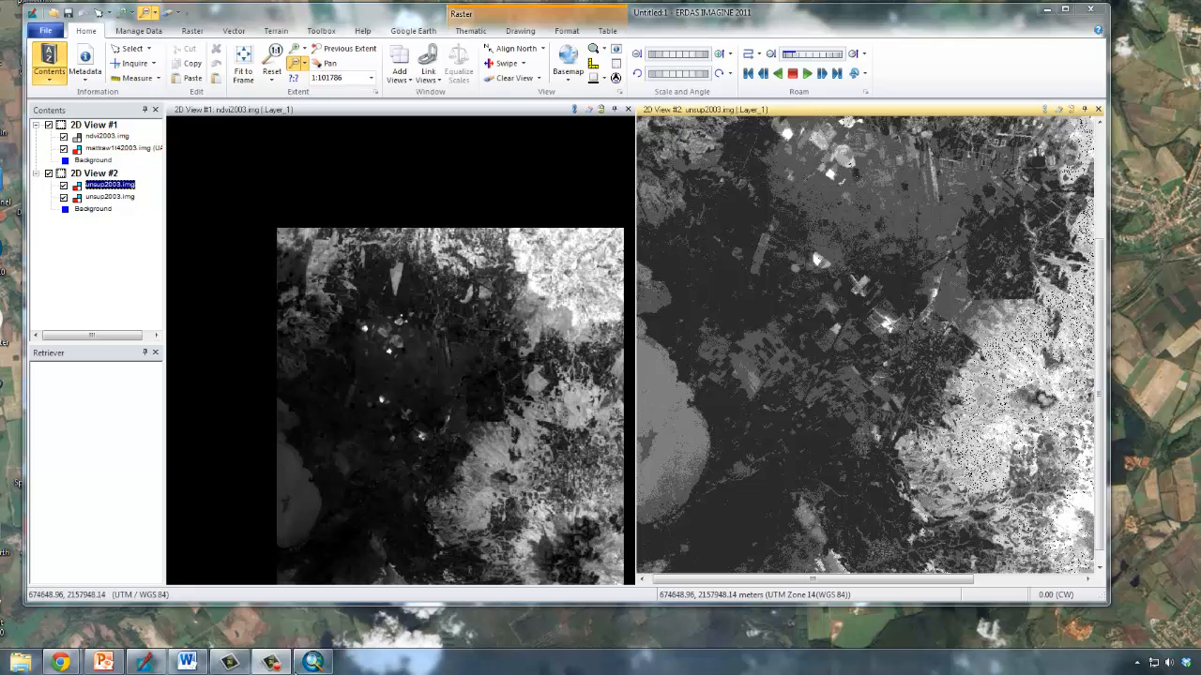
Switch to ArcMap and add the Bing Maps Aerial basemap to the empty map.
{"action": "left_click", "coordinate": [312, 663]}
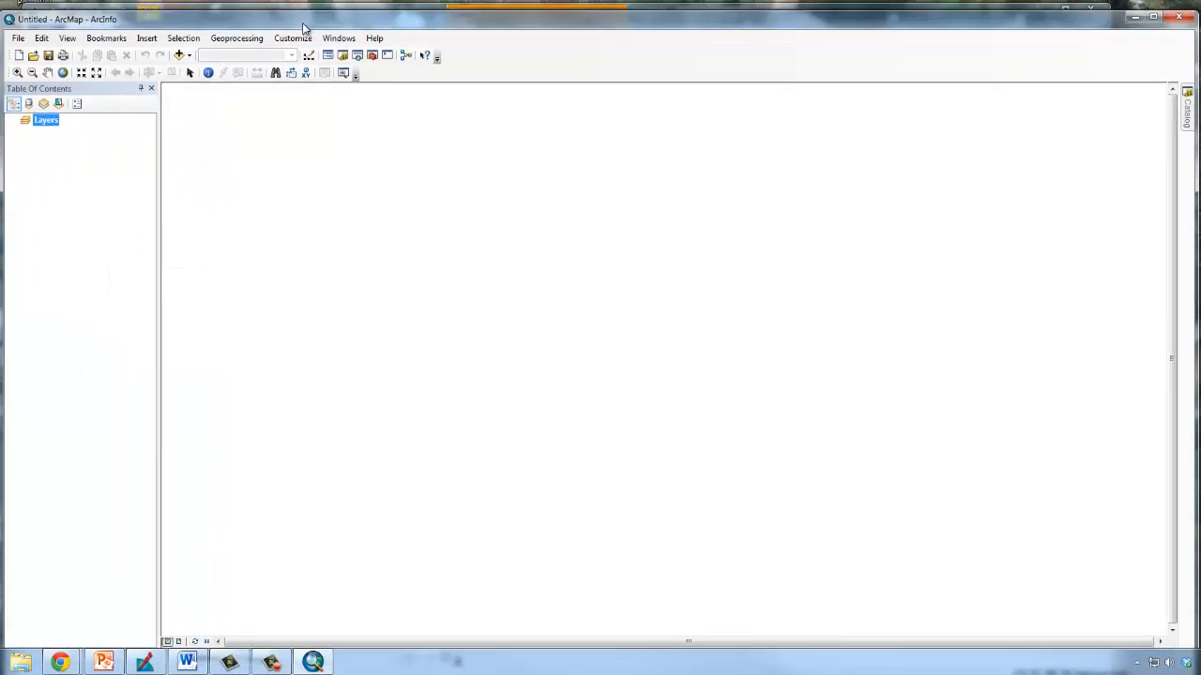
{"action": "left_click", "coordinate": [188, 53]}
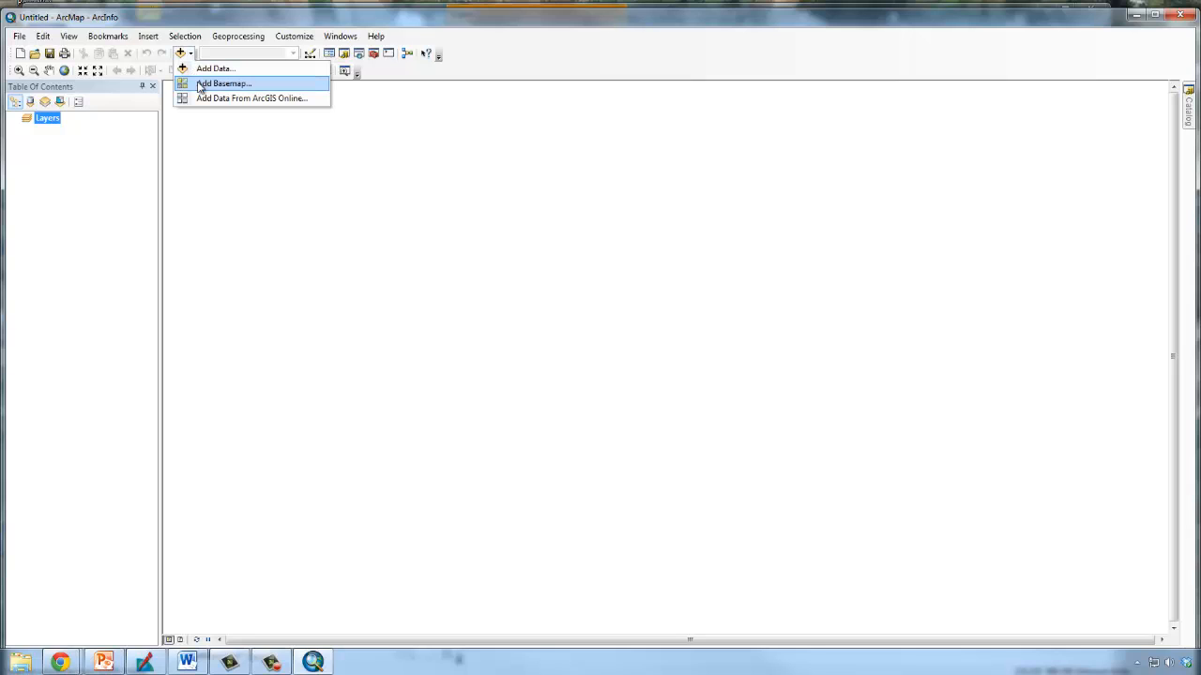
{"action": "left_click", "coordinate": [200, 87]}
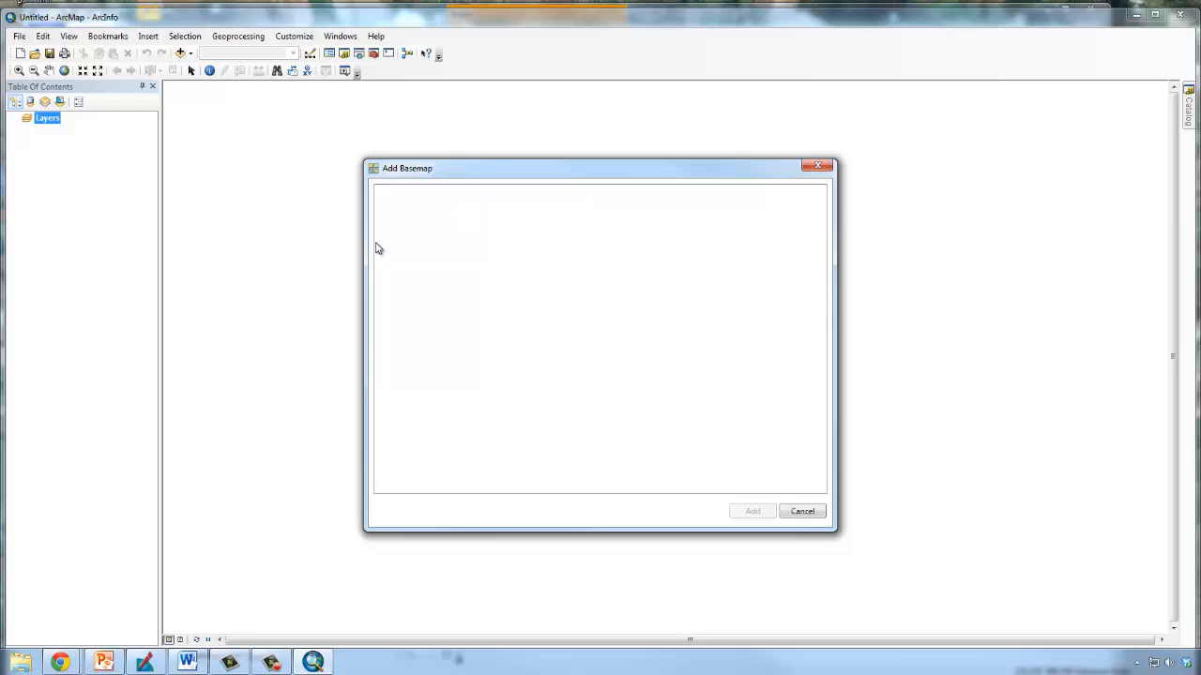
{"action": "left_click", "coordinate": [439, 239]}
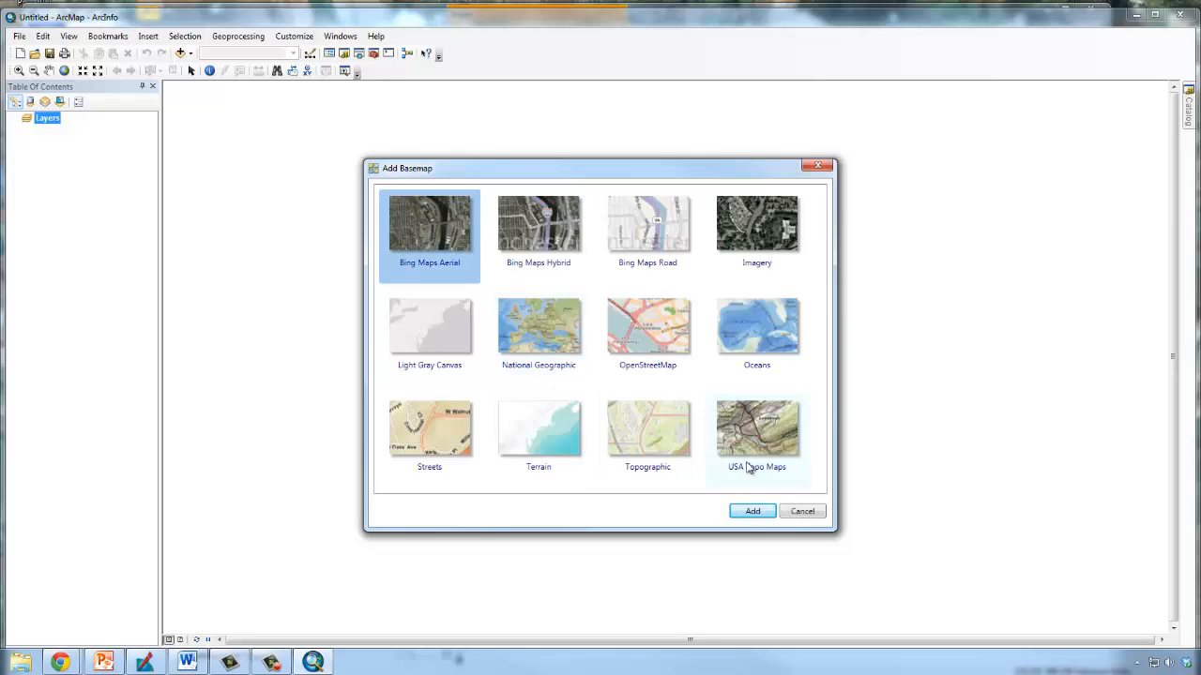
{"action": "left_click", "coordinate": [762, 510]}
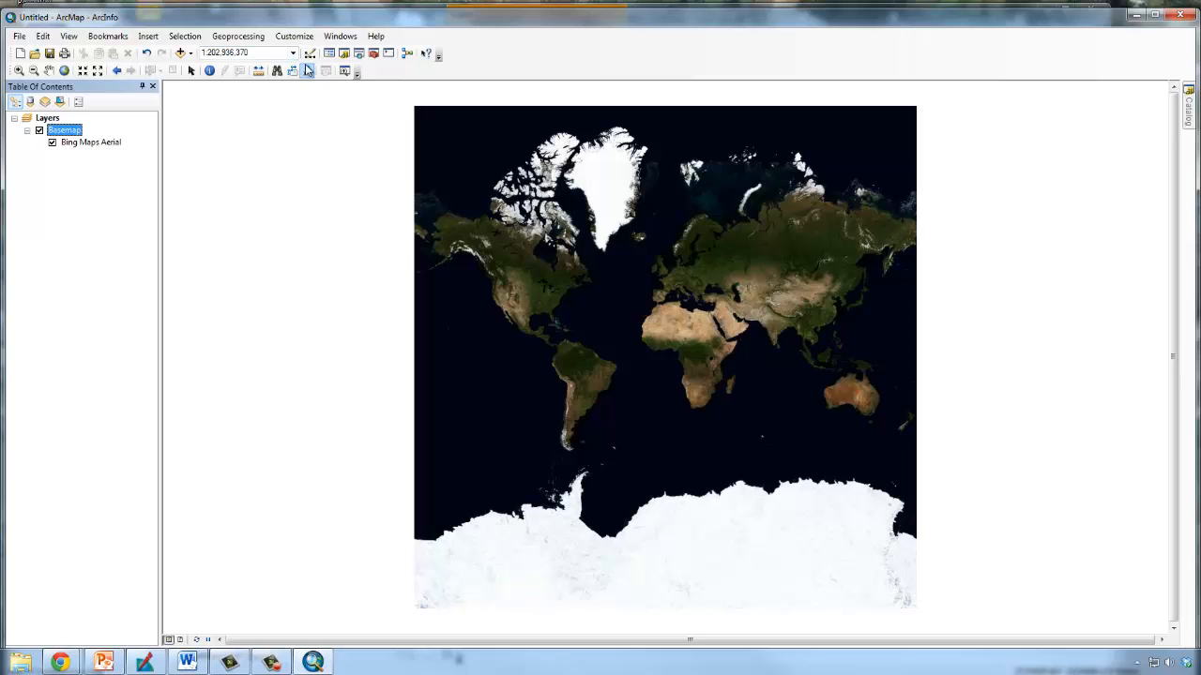
Add the unsup2003.img raster from the Lab 9 folder to the map above the basemap.
{"action": "left_click", "coordinate": [188, 55]}
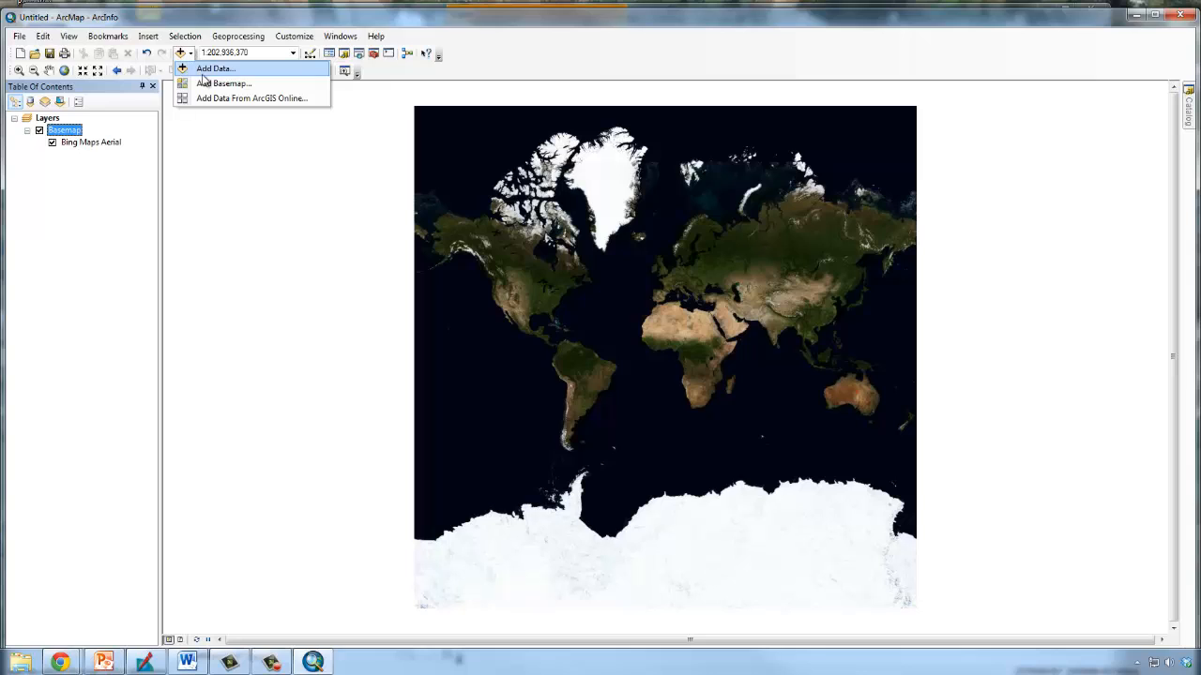
{"action": "left_click", "coordinate": [203, 70]}
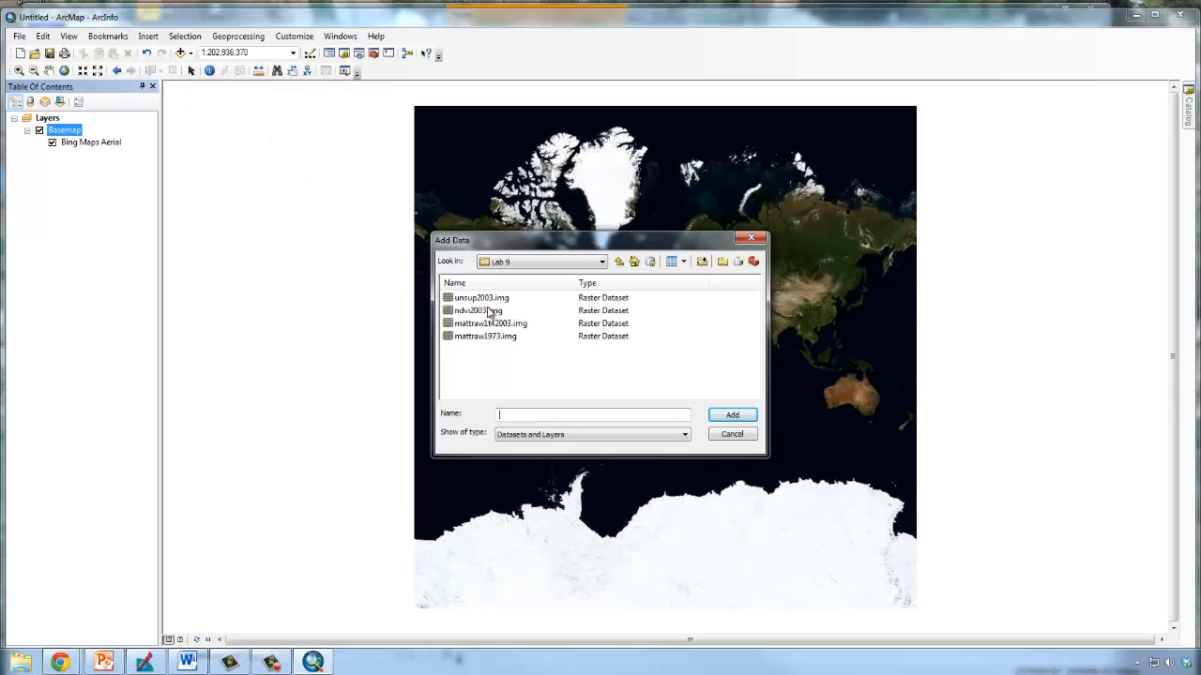
{"action": "left_click", "coordinate": [490, 298]}
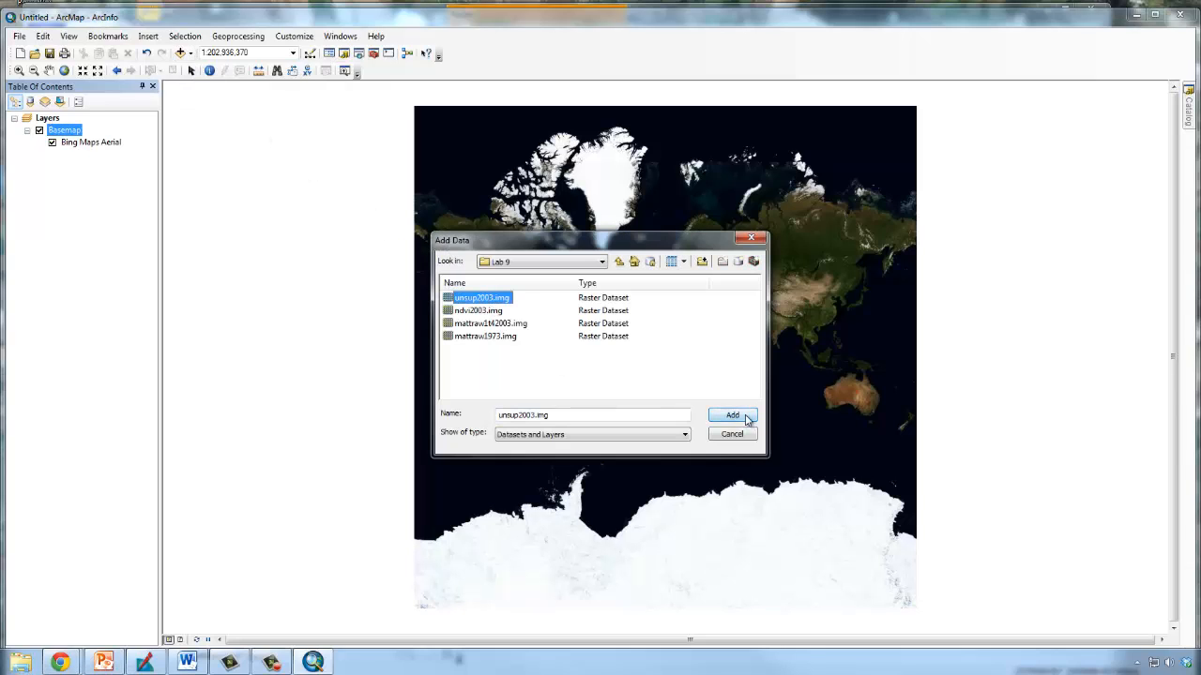
{"action": "left_click", "coordinate": [737, 414]}
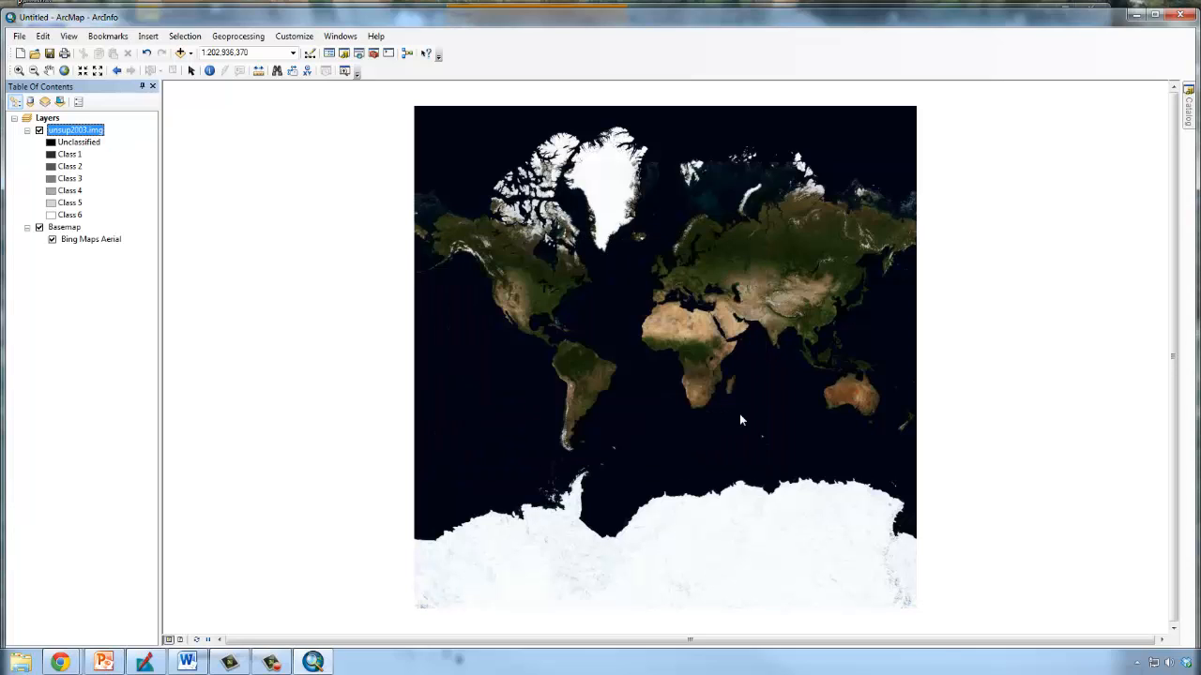
Zoom the map to the full extent of the unsup2003.img layer.
{"action": "right_click", "coordinate": [78, 131]}
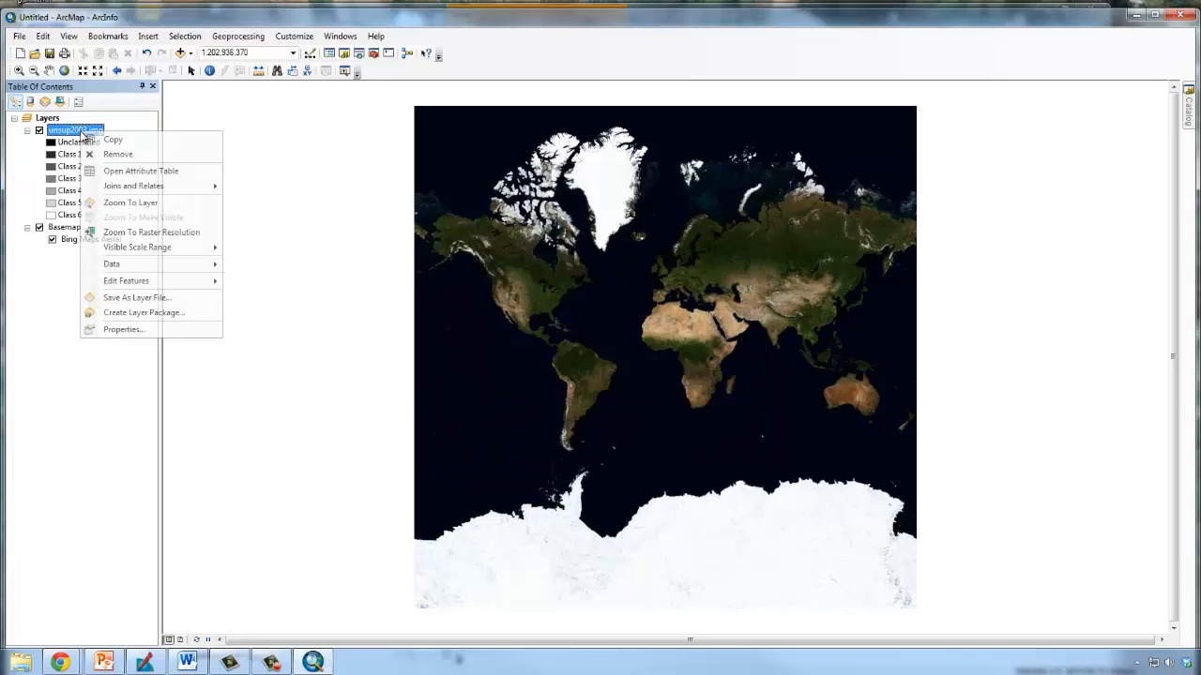
{"action": "left_click", "coordinate": [130, 203]}
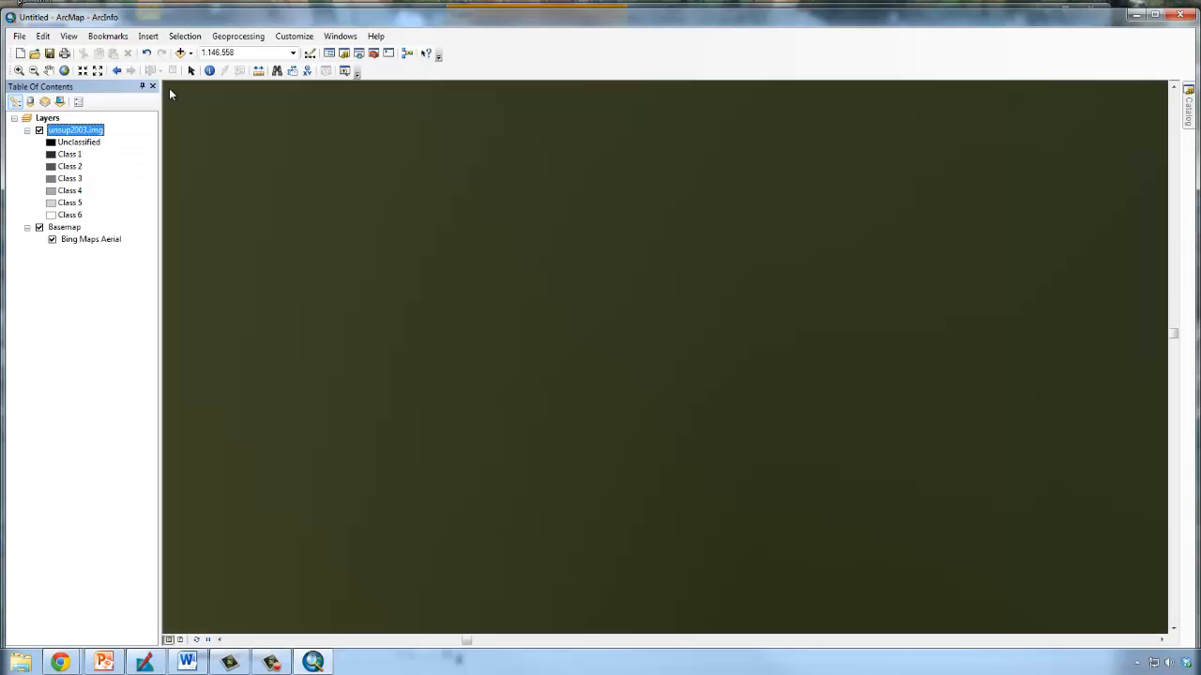
{"action": "left_click", "coordinate": [49, 70]}
{"action": "left_click_drag", "start_coordinate": [270, 176], "coordinate": [643, 337]}
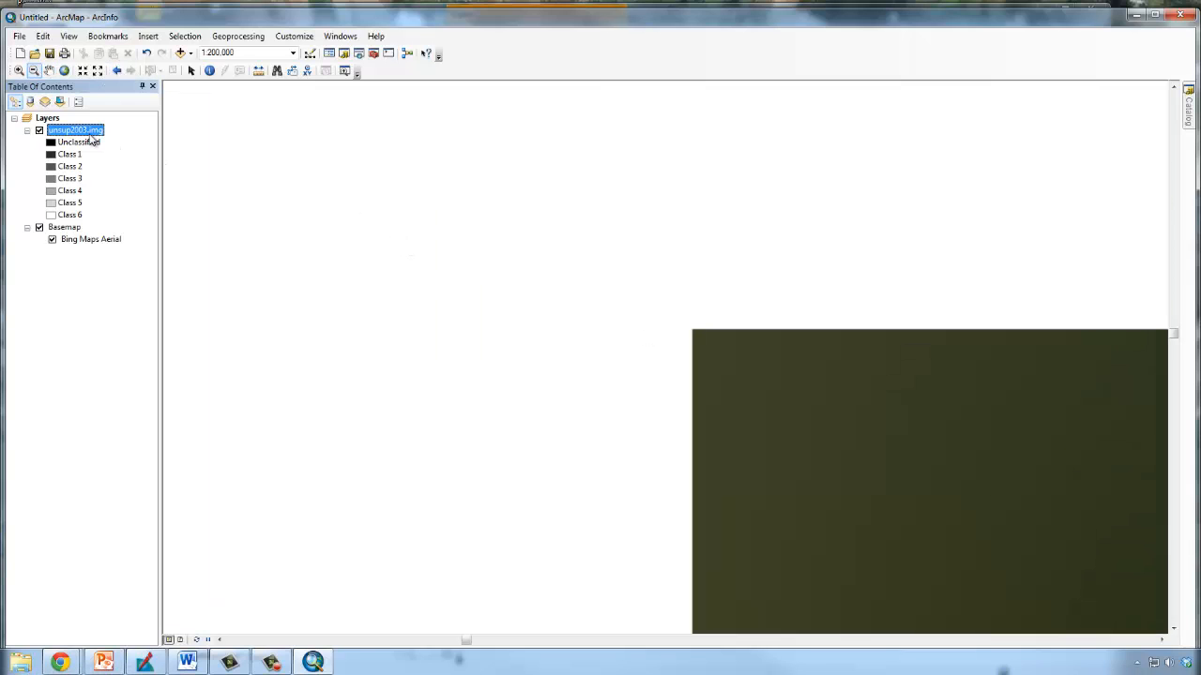
{"action": "right_click", "coordinate": [90, 136]}
{"action": "left_click", "coordinate": [118, 203]}
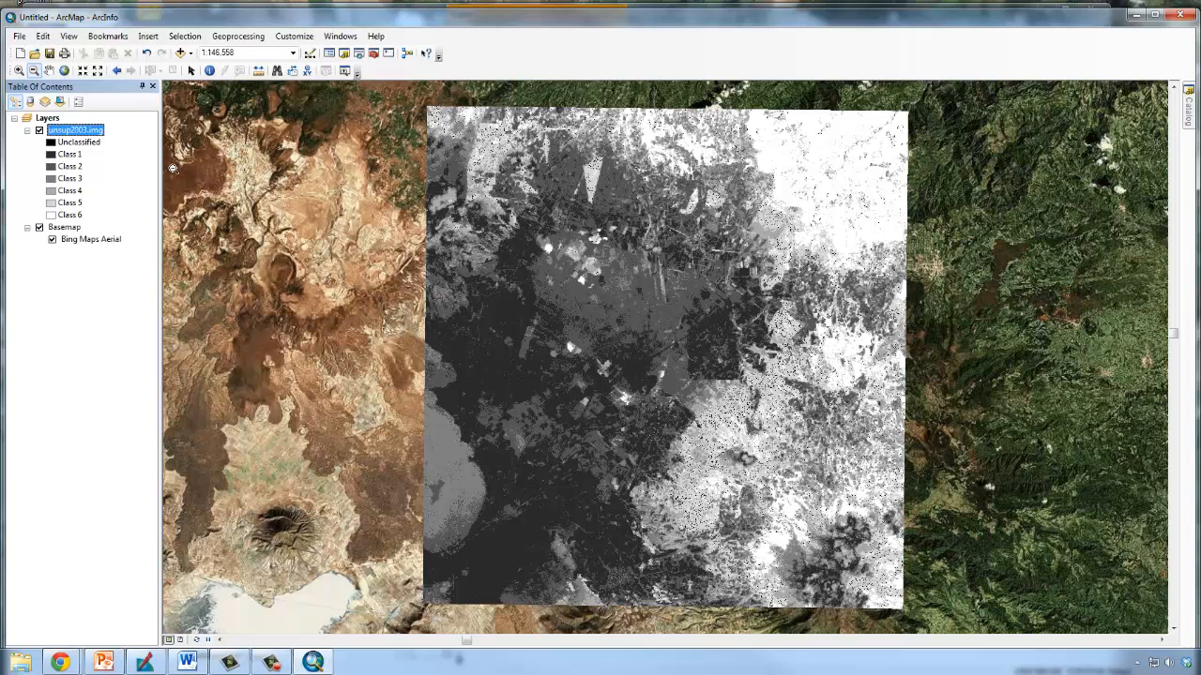
Compare the classified areas with the aerial basemap by repeatedly hiding and showing unsup2003.img, leaving the layer hidden.
{"action": "left_click", "coordinate": [39, 131]}
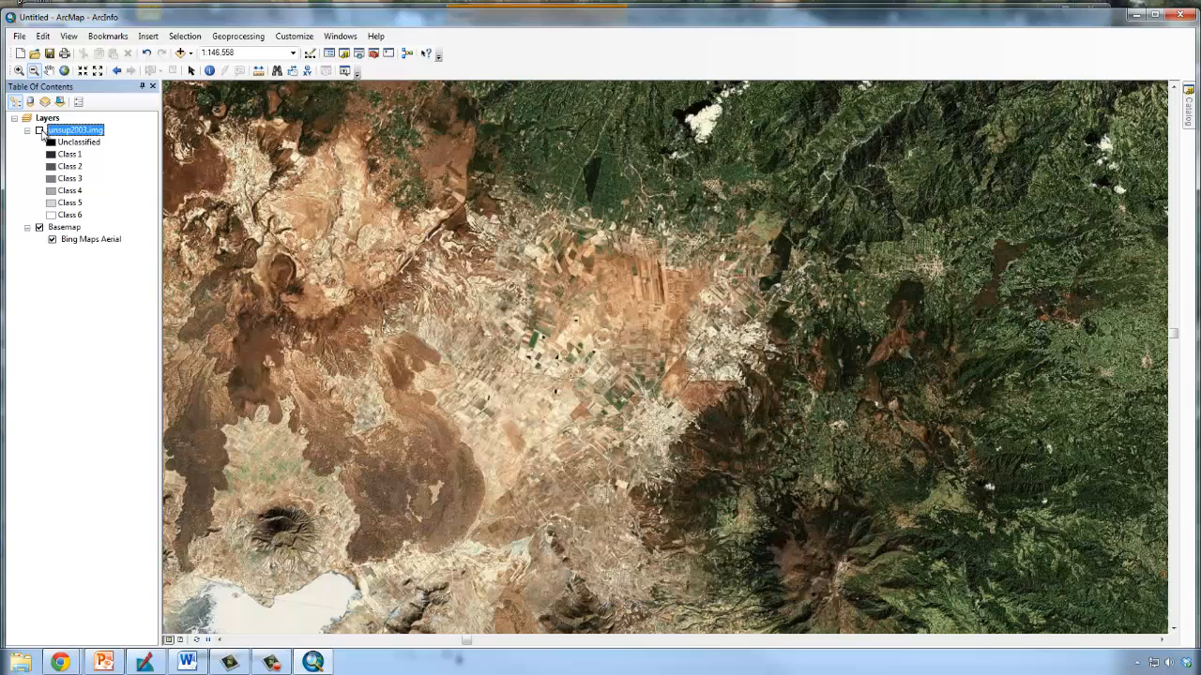
{"action": "left_click", "coordinate": [39, 131]}
{"action": "left_click", "coordinate": [40, 130]}
{"action": "left_click", "coordinate": [39, 130]}
{"action": "left_click", "coordinate": [39, 130]}
{"action": "left_click", "coordinate": [39, 131]}
{"action": "left_click", "coordinate": [40, 130]}
{"action": "left_click", "coordinate": [40, 130]}
{"action": "left_click", "coordinate": [39, 130]}
{"action": "left_click", "coordinate": [40, 130]}
{"action": "left_click", "coordinate": [40, 131]}
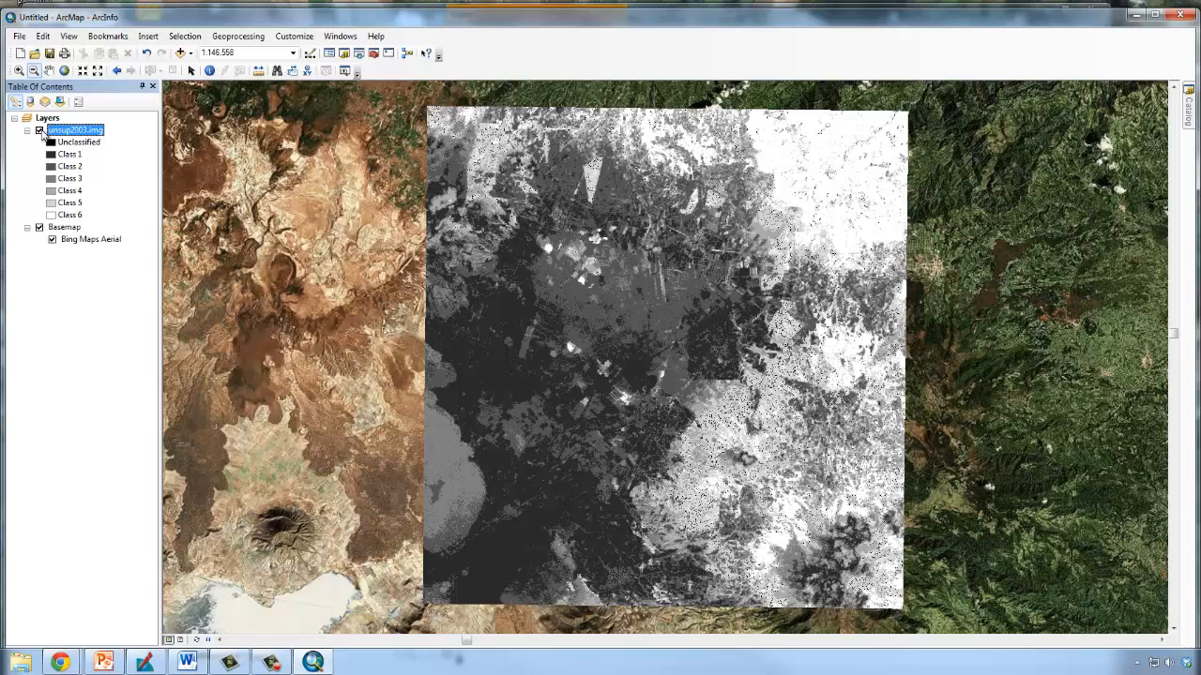
{"action": "left_click", "coordinate": [40, 130]}
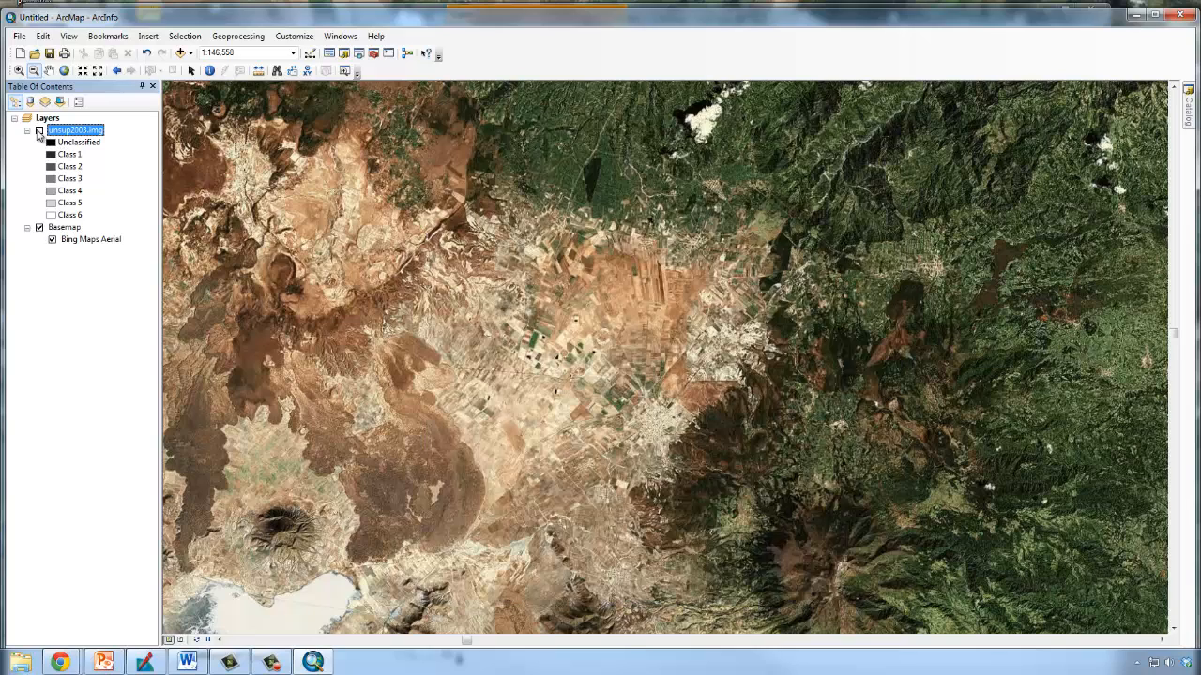
{"action": "left_click", "coordinate": [39, 131]}
{"action": "left_click", "coordinate": [40, 131]}
Symbolize the Unclassified class of unsup2003.img with the Sun yellow fill.
{"action": "left_click", "coordinate": [52, 142]}
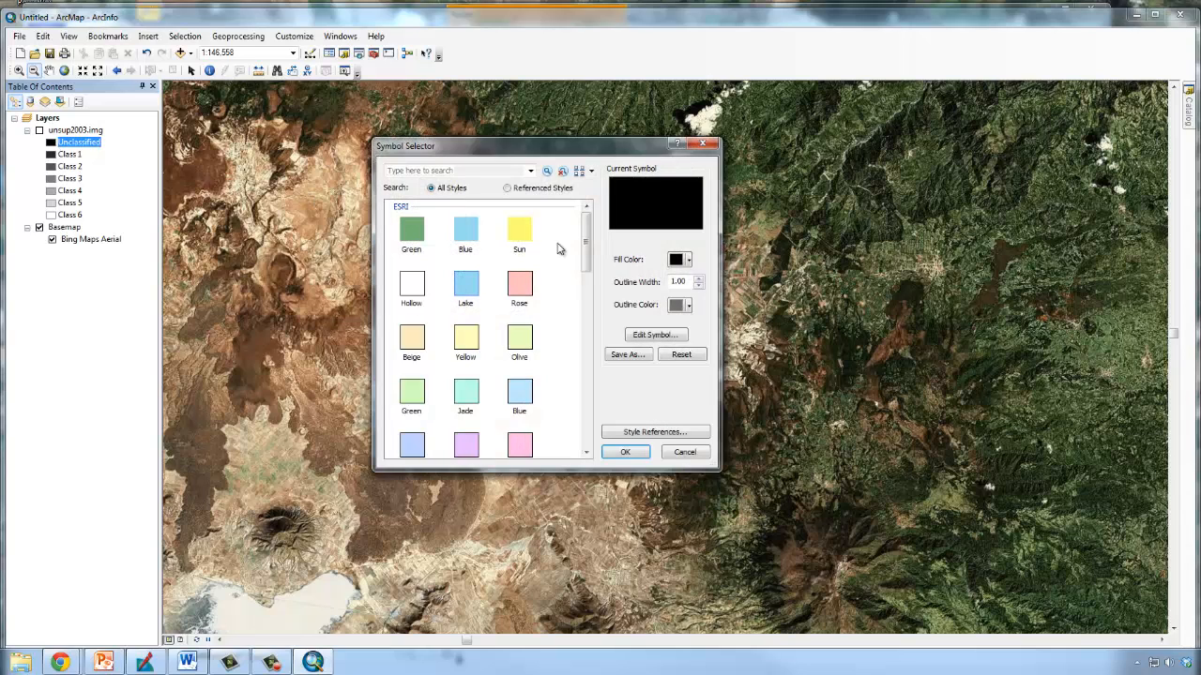
{"action": "left_click", "coordinate": [521, 240]}
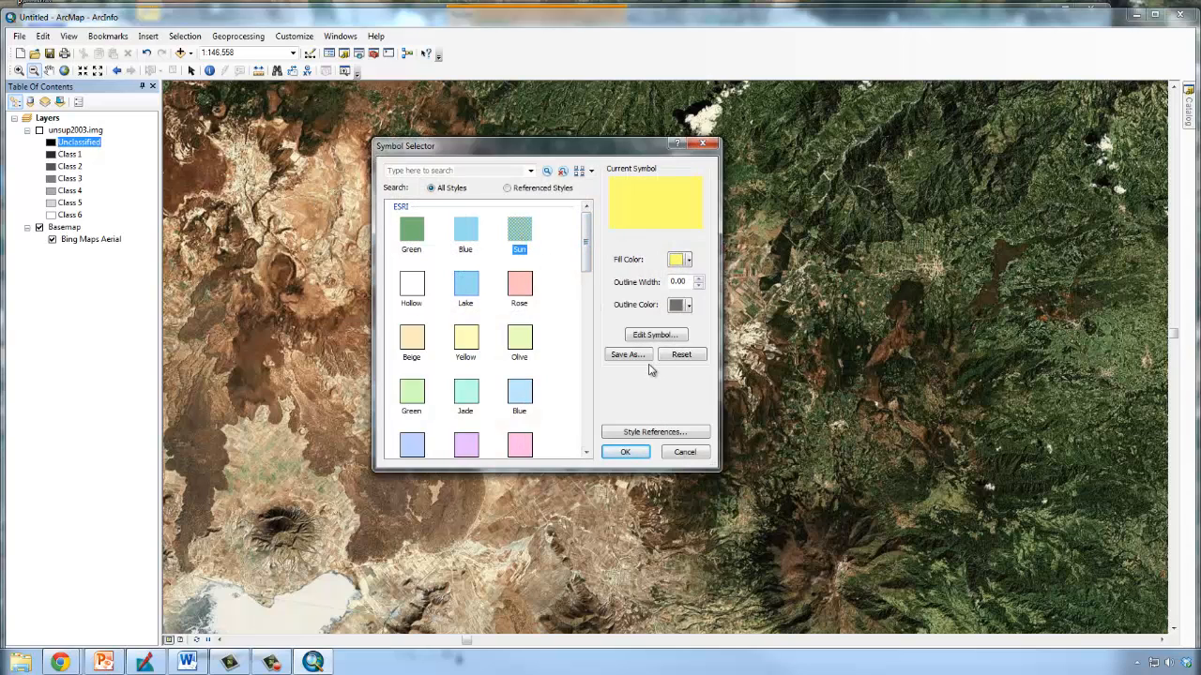
{"action": "left_click", "coordinate": [622, 454]}
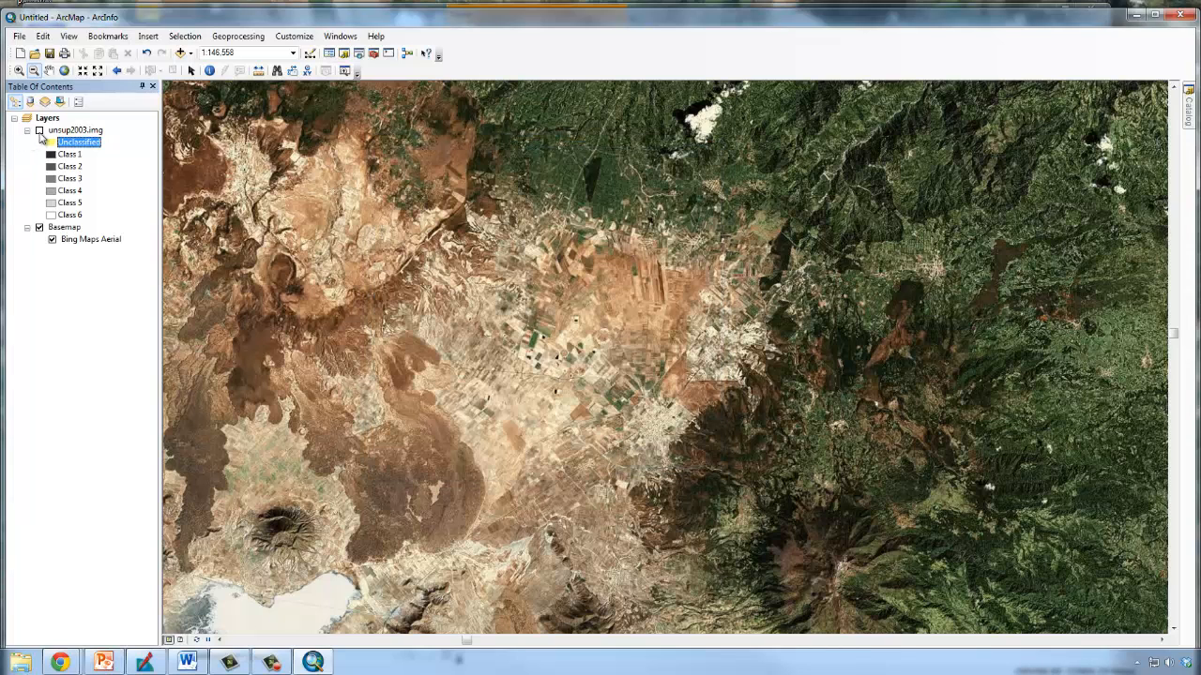
Check the yellow Unclassified pixels against the aerial basemap by repeatedly showing and hiding unsup2003.img, leaving the layer hidden.
{"action": "left_click", "coordinate": [39, 130]}
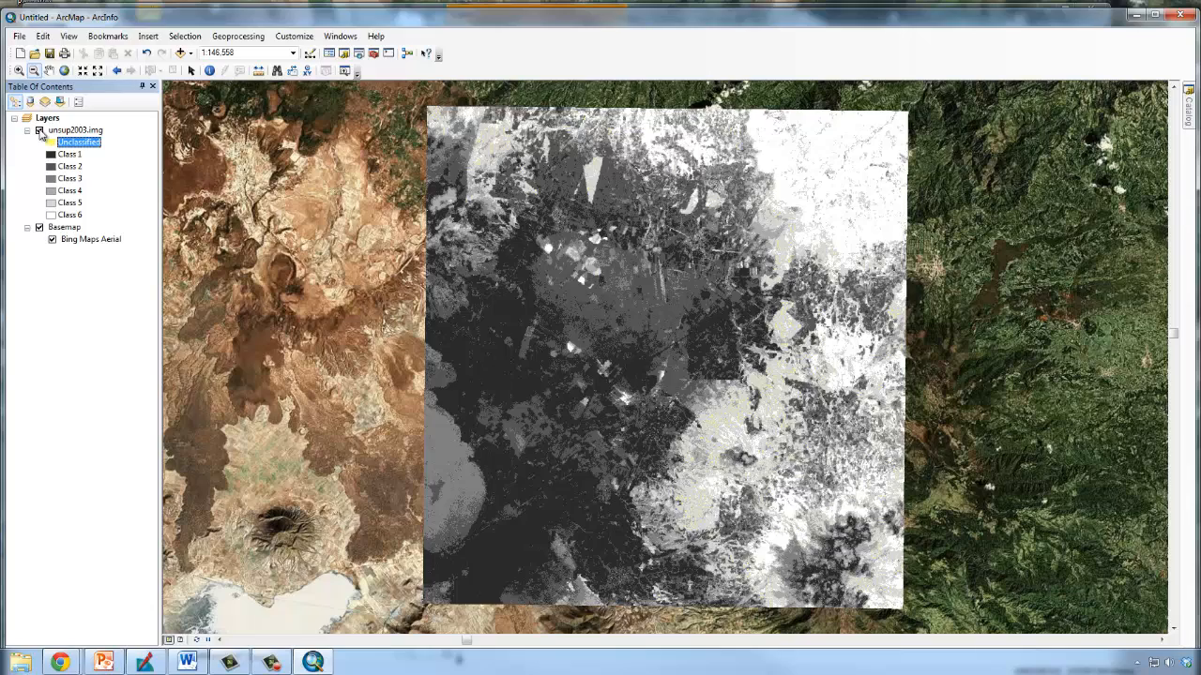
{"action": "left_click", "coordinate": [40, 131]}
{"action": "left_click", "coordinate": [39, 132]}
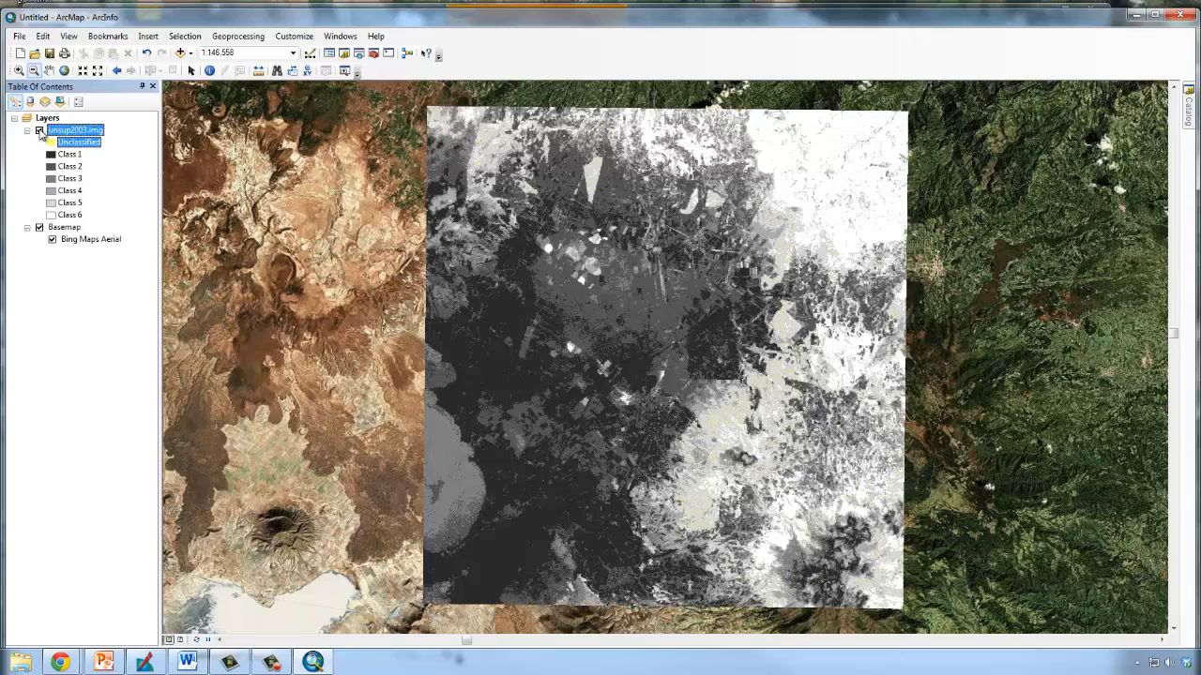
{"action": "left_click", "coordinate": [40, 132]}
{"action": "left_click", "coordinate": [39, 131]}
{"action": "left_click", "coordinate": [39, 131]}
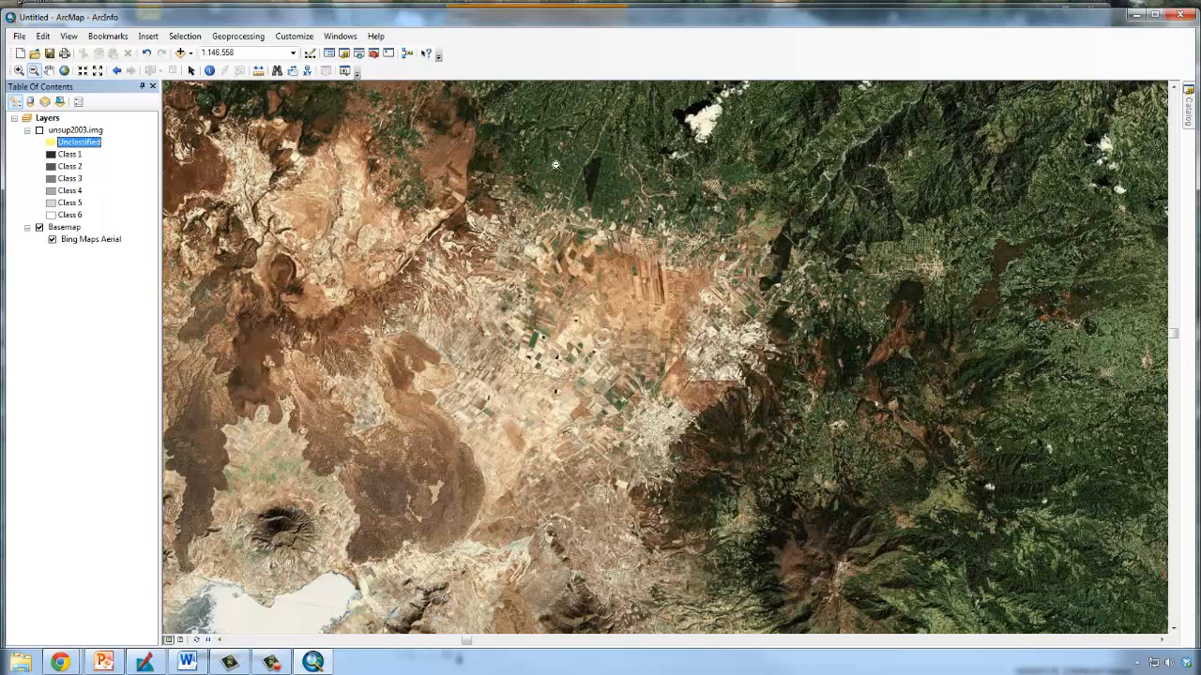
{"action": "left_click", "coordinate": [190, 70]}
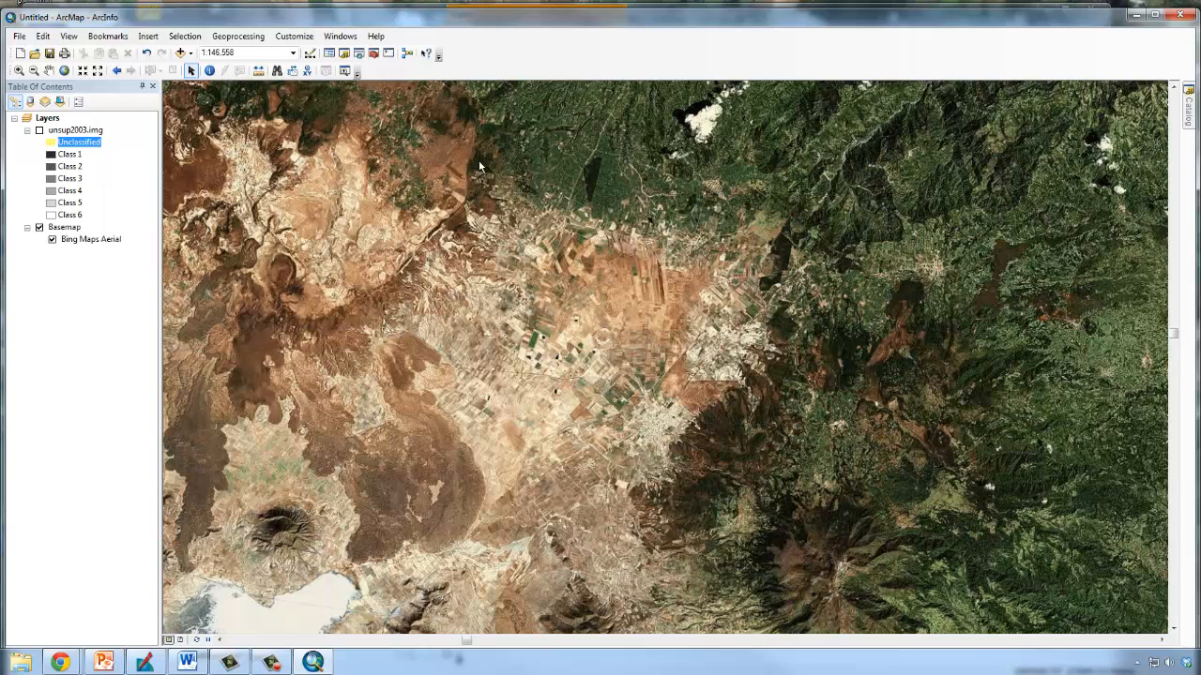
{"action": "left_click", "coordinate": [209, 72]}
Show unsup2003.img and compare the wedge-shaped patch in the north of the image with the aerial imagery at close range.
{"action": "left_click", "coordinate": [39, 130]}
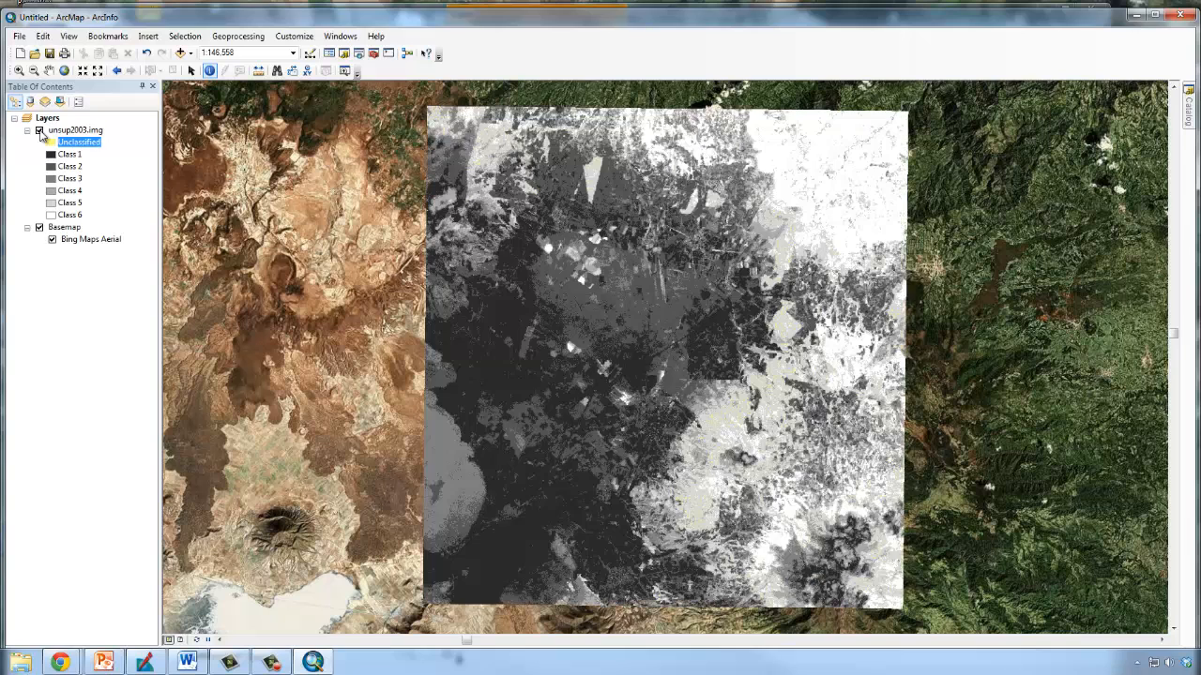
{"action": "left_click", "coordinate": [19, 71]}
{"action": "left_click_drag", "start_coordinate": [563, 132], "coordinate": [624, 212]}
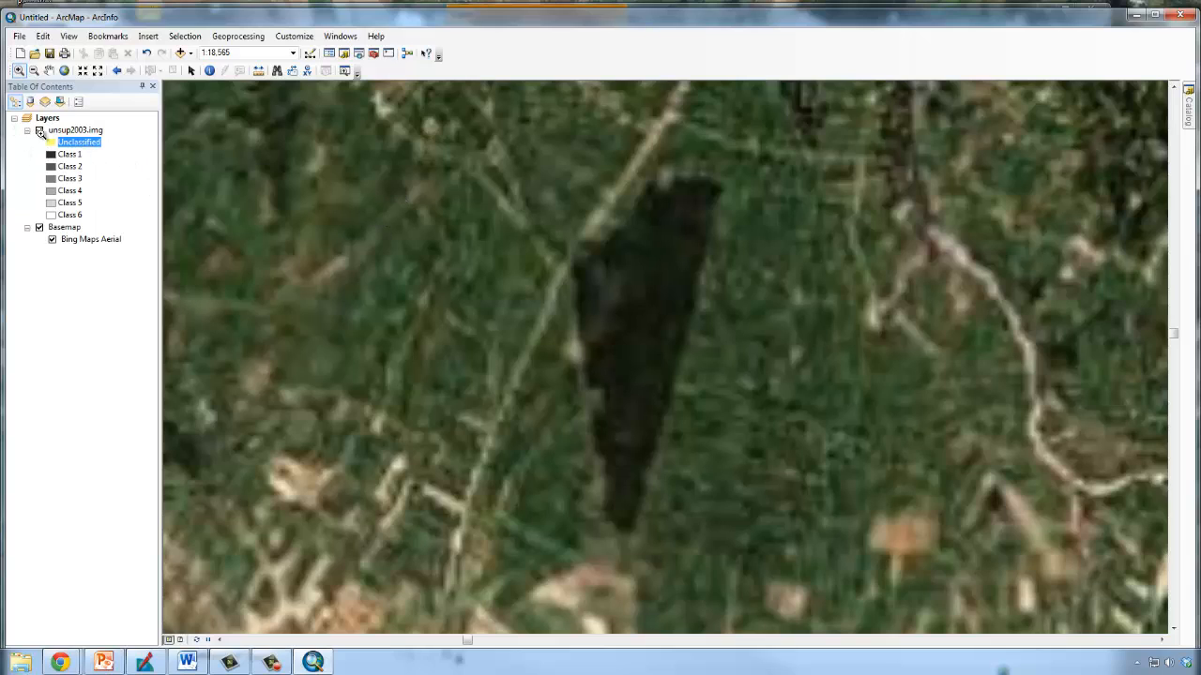
{"action": "left_click", "coordinate": [39, 130]}
{"action": "left_click", "coordinate": [39, 130]}
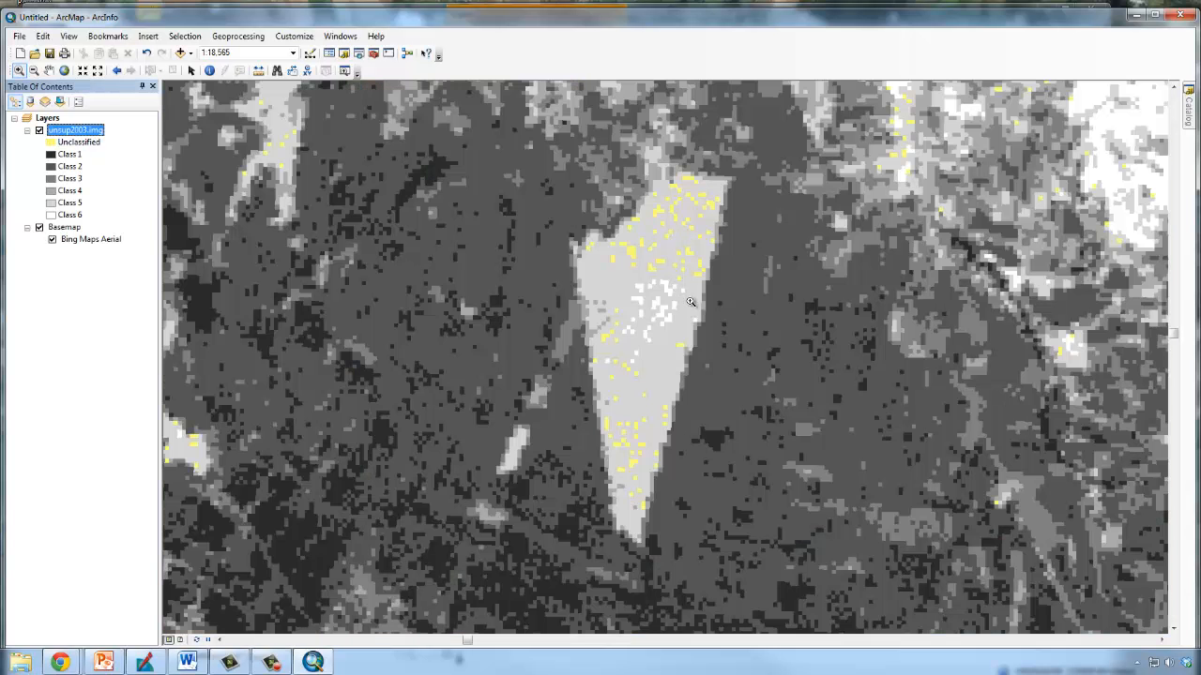
Identify the class of a light grey pixel inside the wedge-shaped patch, match it to the legend, and close the results.
{"action": "left_click", "coordinate": [209, 70]}
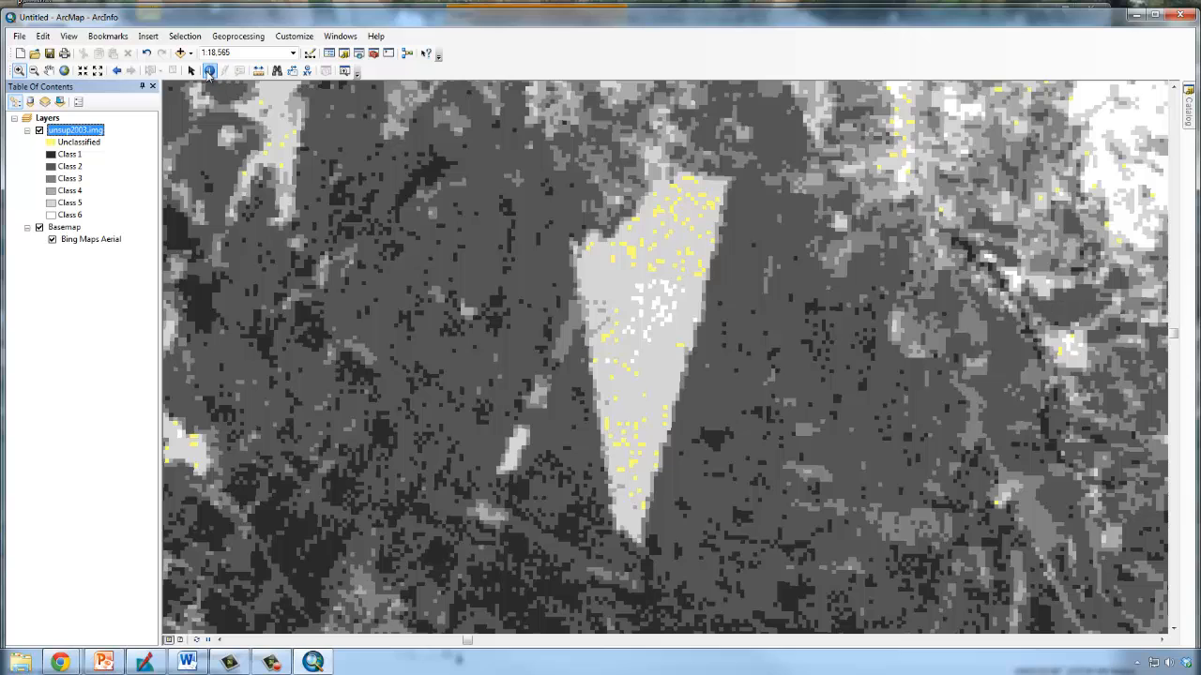
{"action": "left_click", "coordinate": [602, 276]}
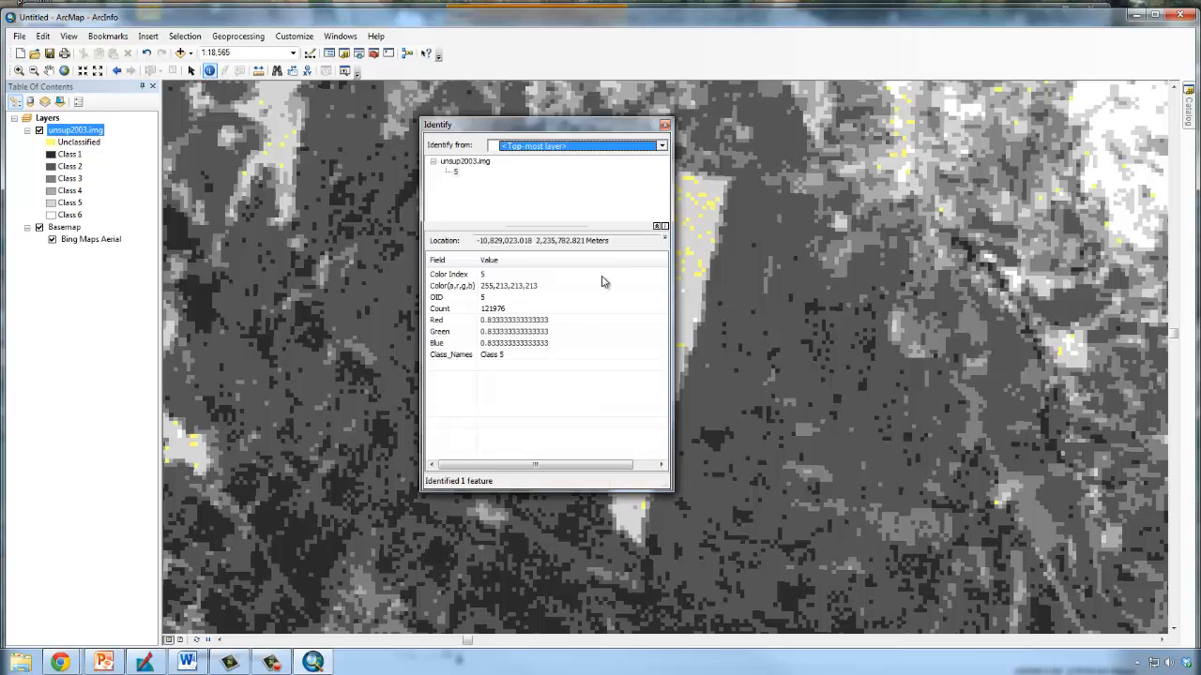
{"action": "left_click_drag", "start_coordinate": [576, 125], "coordinate": [332, 138]}
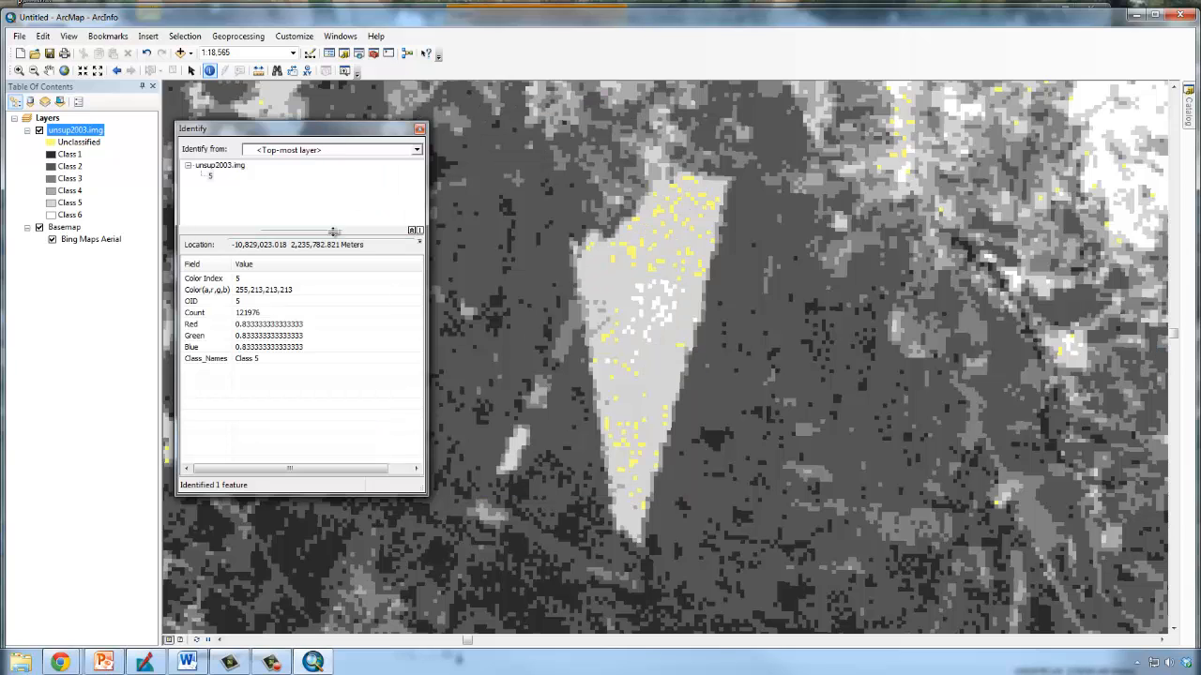
{"action": "left_click", "coordinate": [67, 204]}
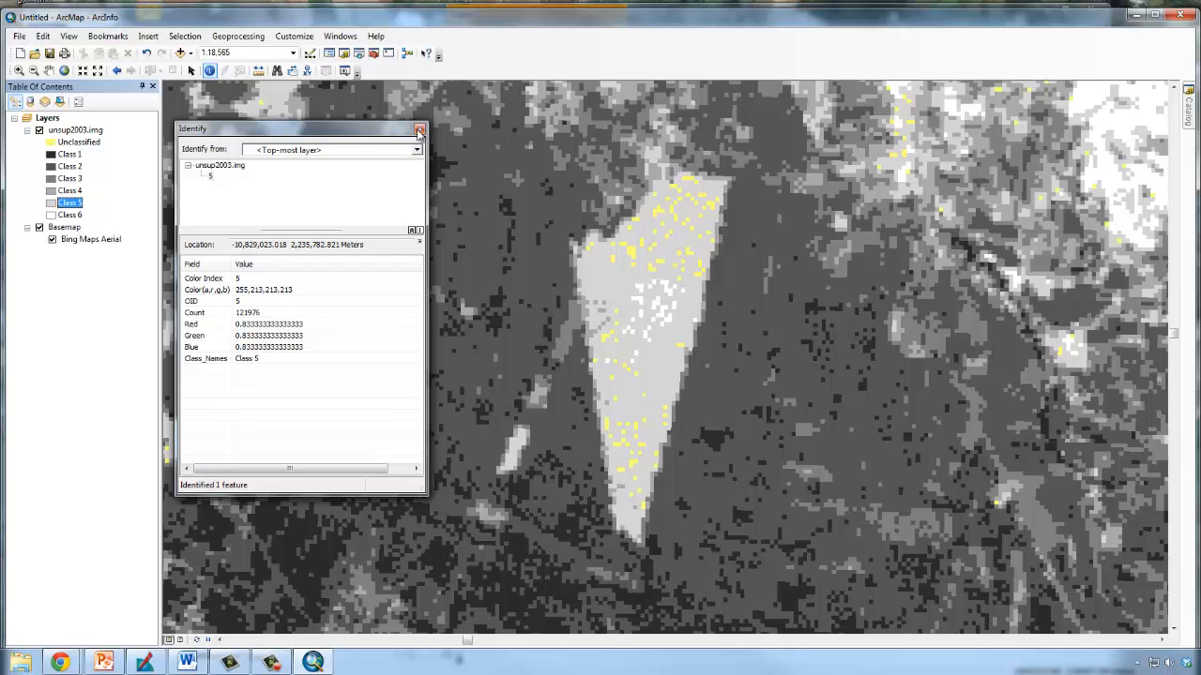
{"action": "left_click", "coordinate": [419, 131]}
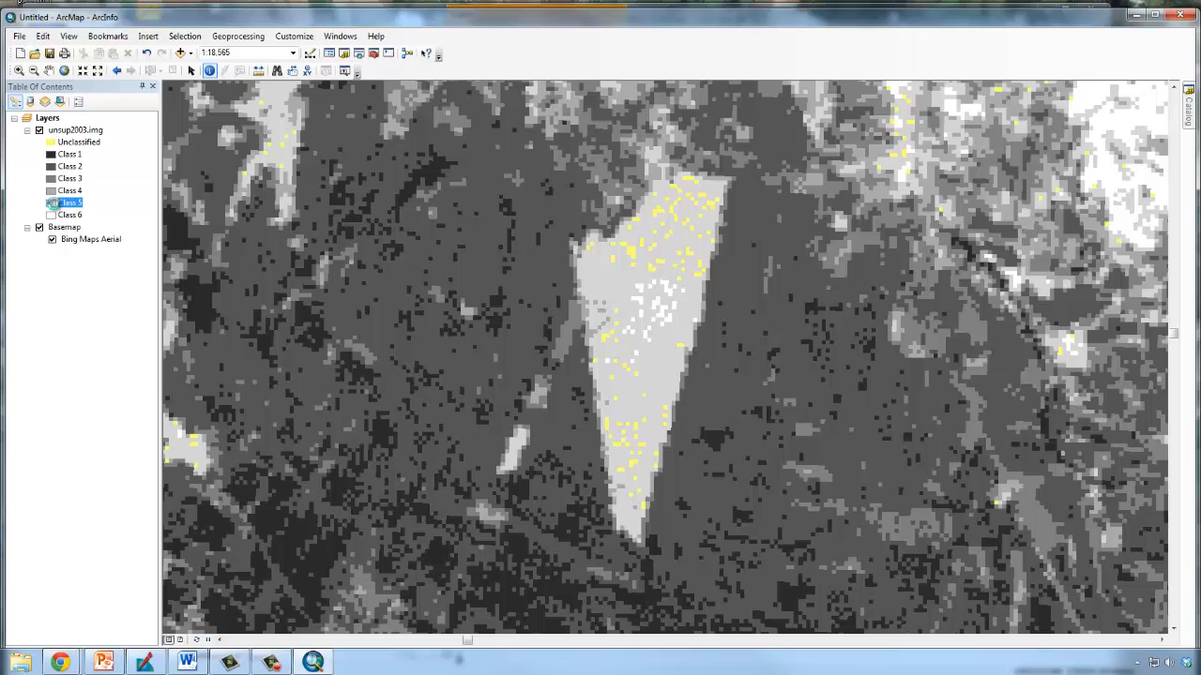
Symbolize Class 5 of unsup2003.img with the Green fill.
{"action": "double_click", "coordinate": [52, 205]}
{"action": "left_click", "coordinate": [416, 237]}
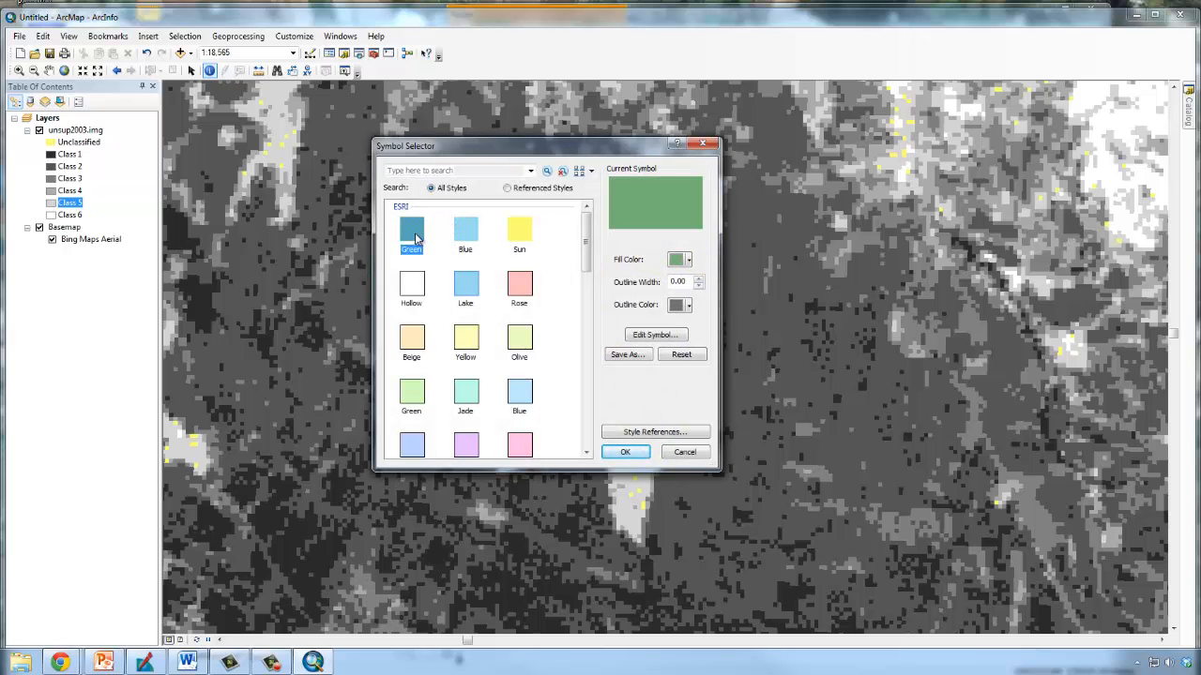
{"action": "left_click", "coordinate": [629, 454]}
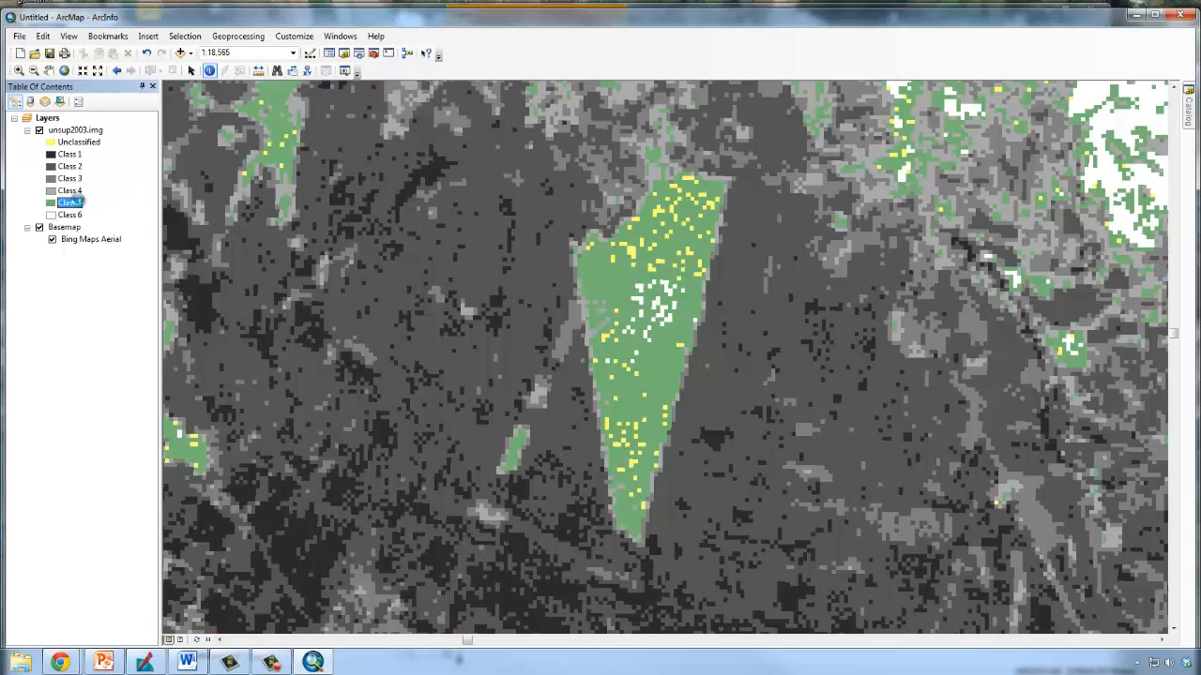
Rename the Class 5 legend label to Dense Forest.
{"action": "double_click", "coordinate": [71, 203]}
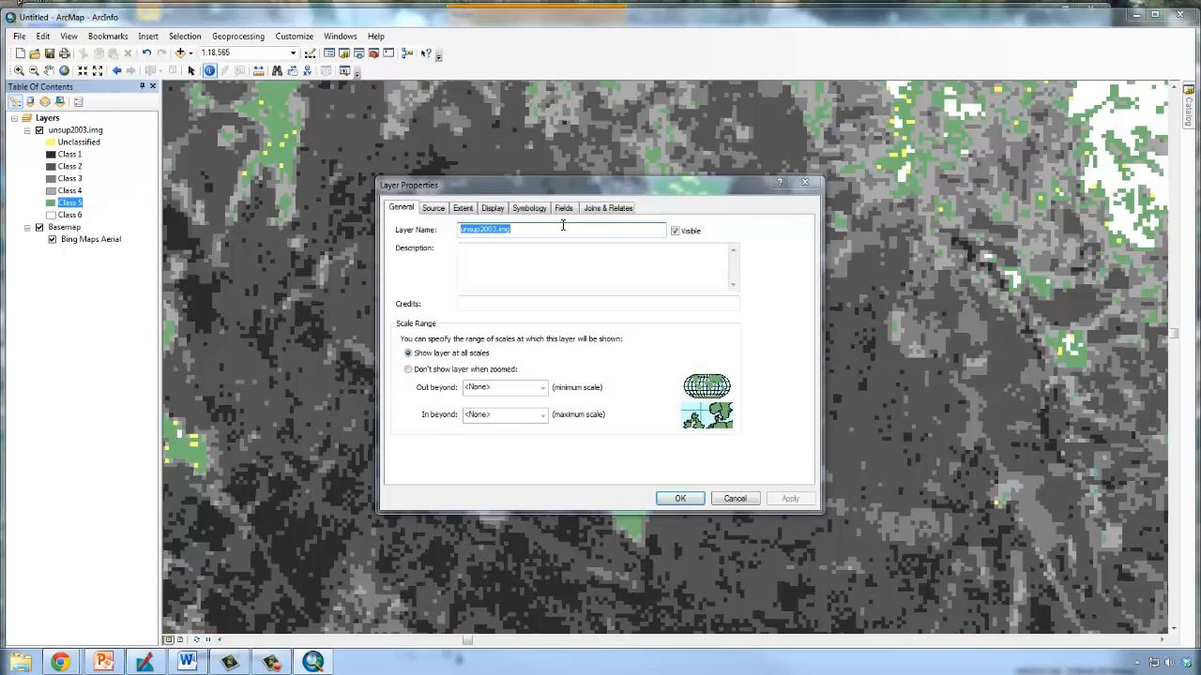
{"action": "left_click", "coordinate": [802, 183]}
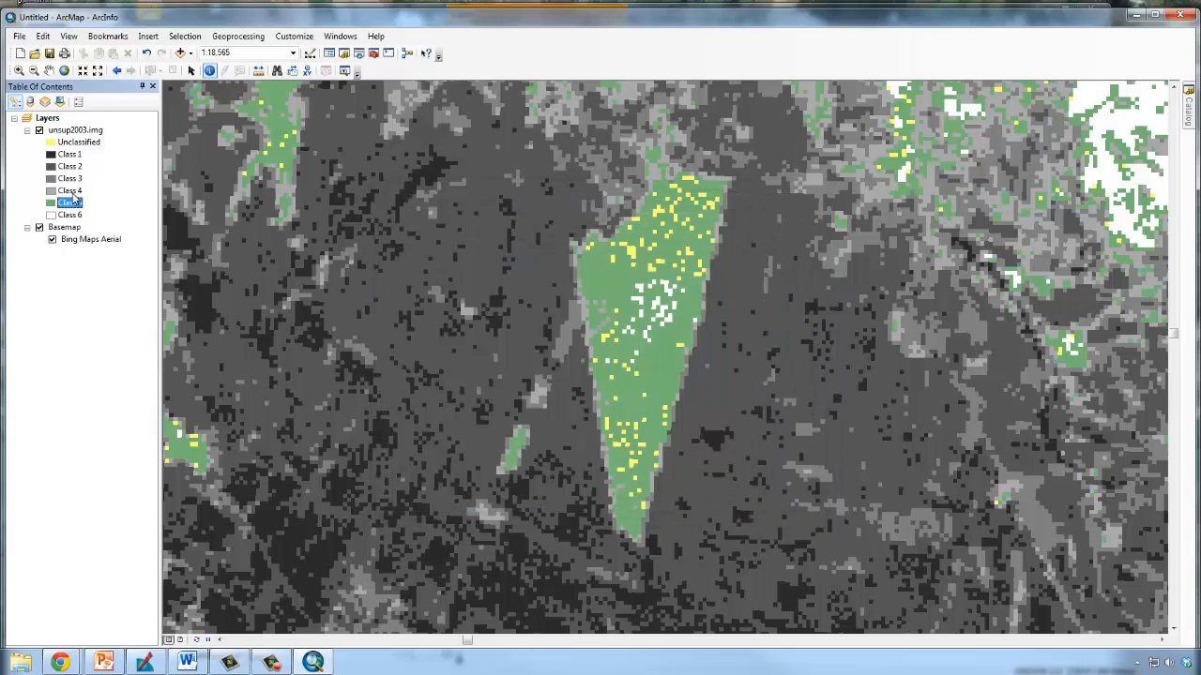
{"action": "left_click", "coordinate": [63, 203]}
{"action": "key", "text": "shift+Home"}
{"action": "key", "text": "BackSpace"}
{"action": "type", "text": "Dense Forest"}
{"action": "key", "text": "Return"}
Compare the classes across the full extent of unsup2003.img with the aerial basemap by repeatedly hiding and showing the layer, leaving it visible.
{"action": "left_click", "coordinate": [83, 131]}
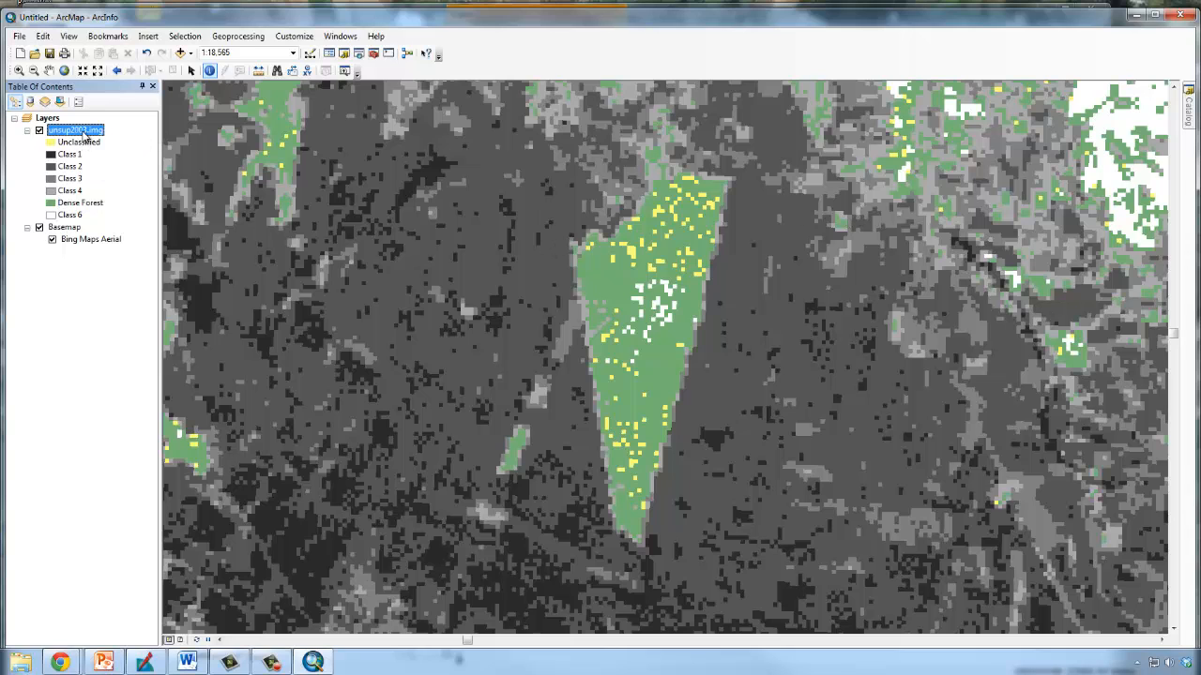
{"action": "right_click", "coordinate": [82, 131]}
{"action": "left_click", "coordinate": [118, 204]}
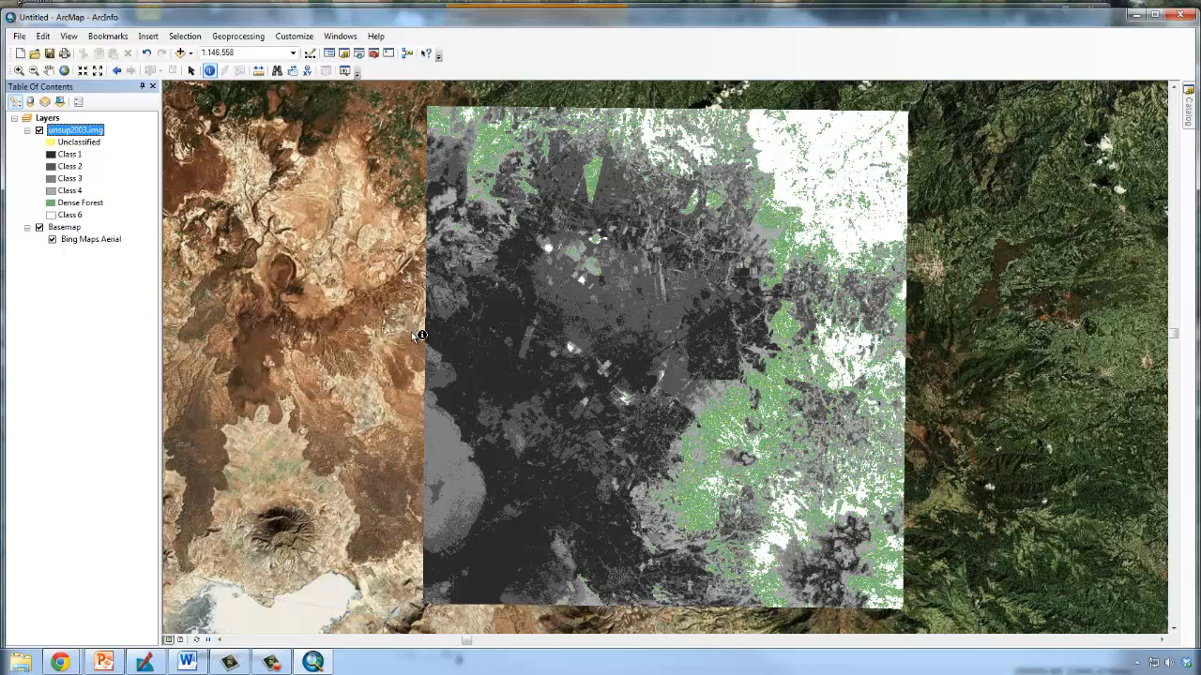
{"action": "left_click", "coordinate": [40, 130]}
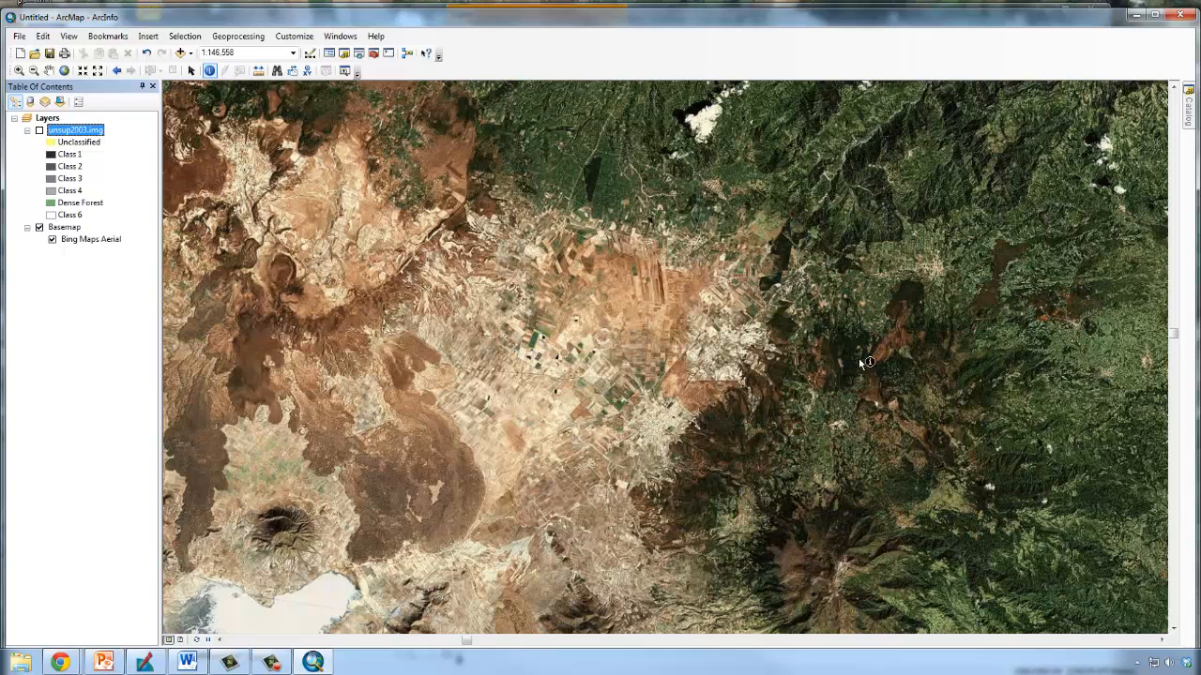
{"action": "left_click", "coordinate": [39, 131]}
{"action": "left_click", "coordinate": [39, 130]}
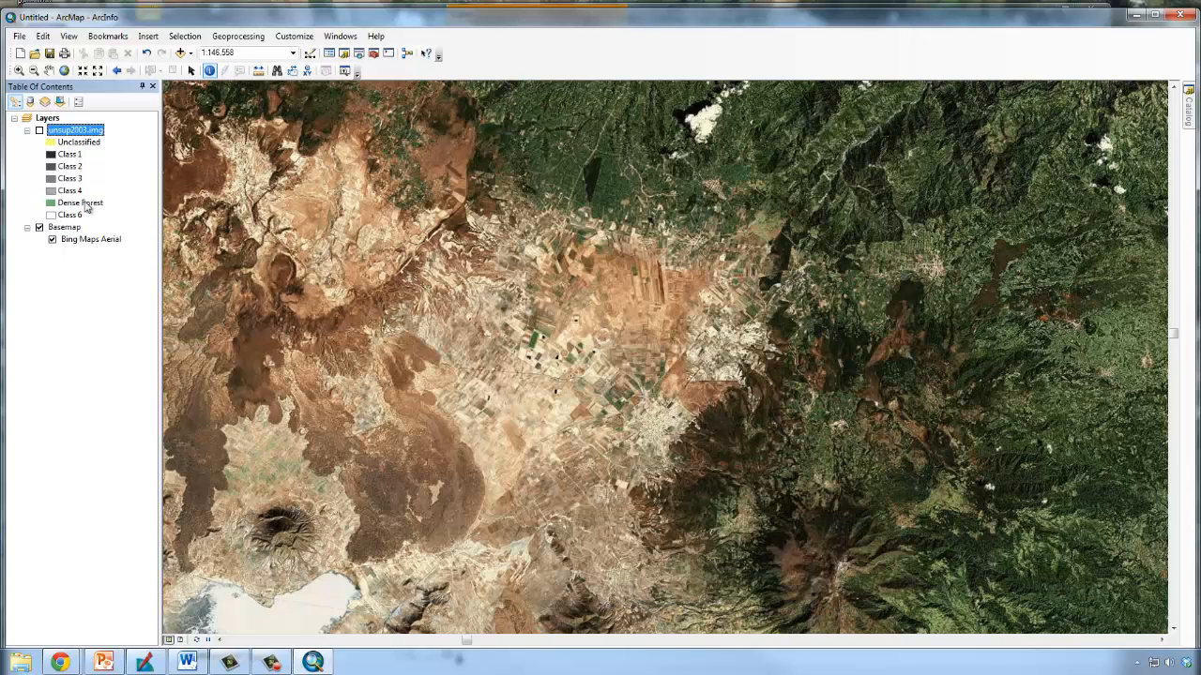
{"action": "left_click", "coordinate": [39, 130]}
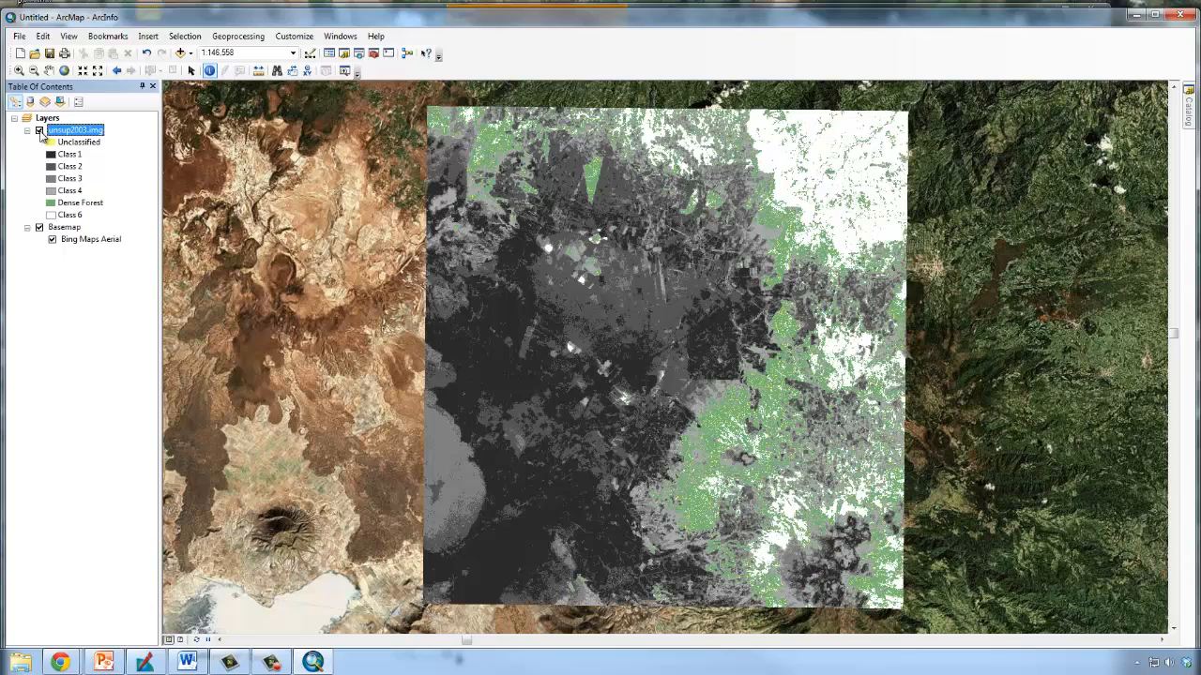
{"action": "left_click", "coordinate": [39, 131]}
{"action": "left_click", "coordinate": [39, 130]}
{"action": "left_click", "coordinate": [40, 130]}
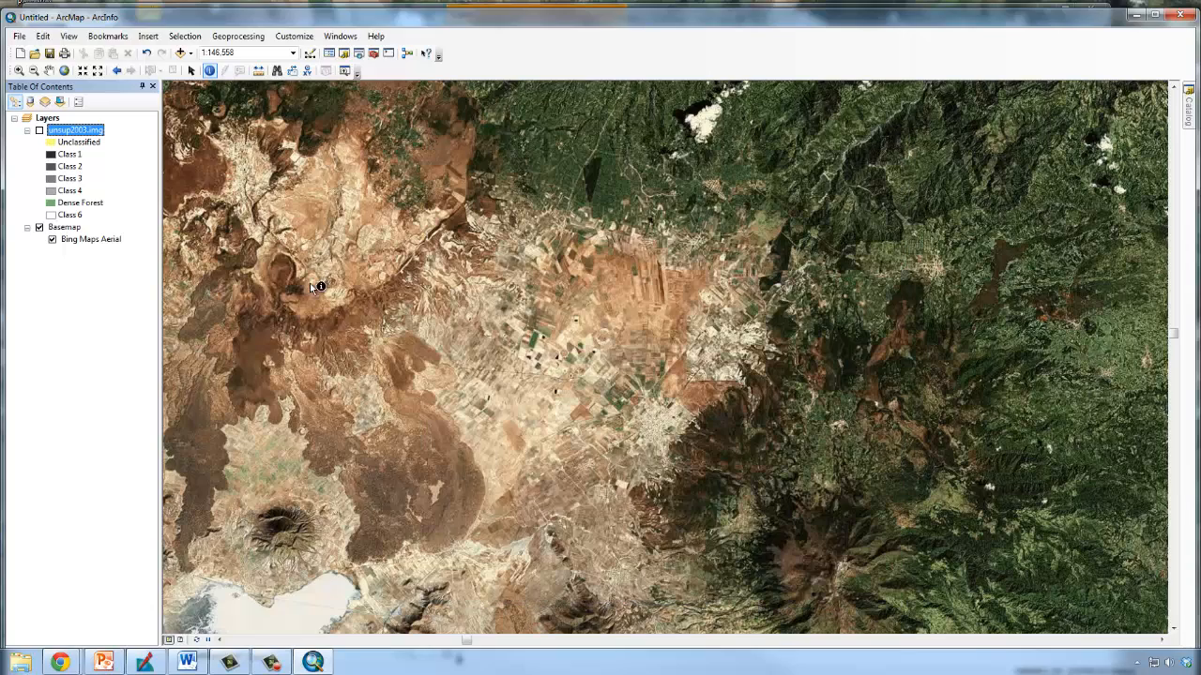
{"action": "left_click", "coordinate": [40, 130]}
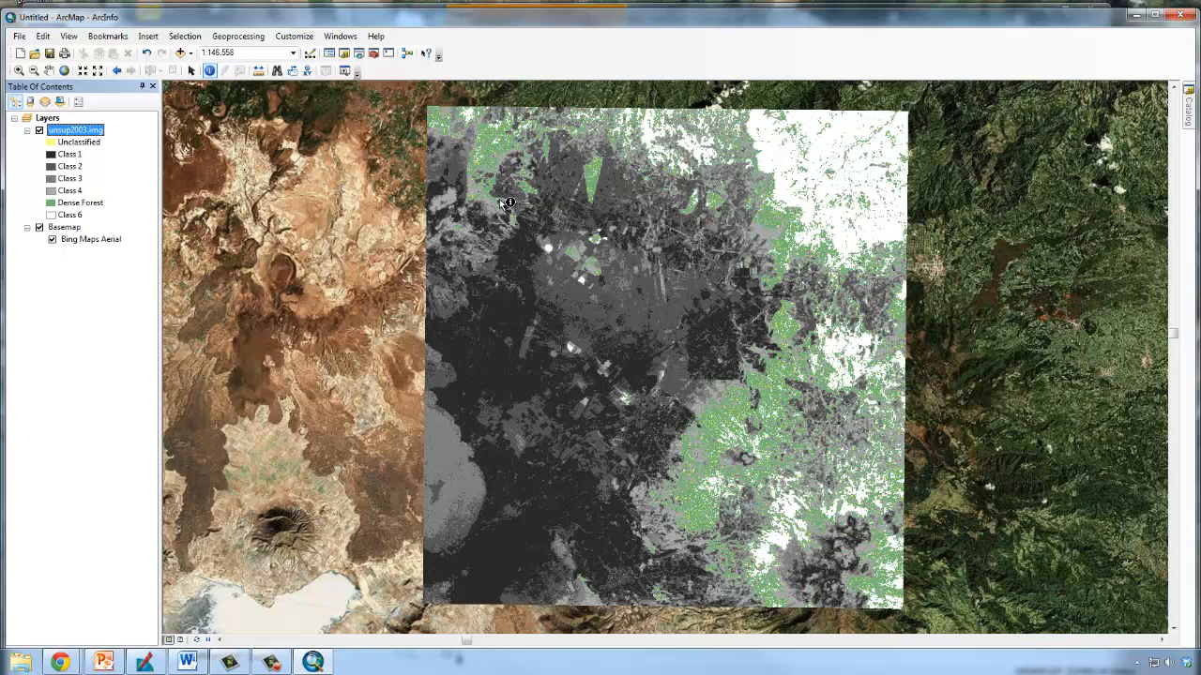
{"action": "left_click", "coordinate": [39, 130]}
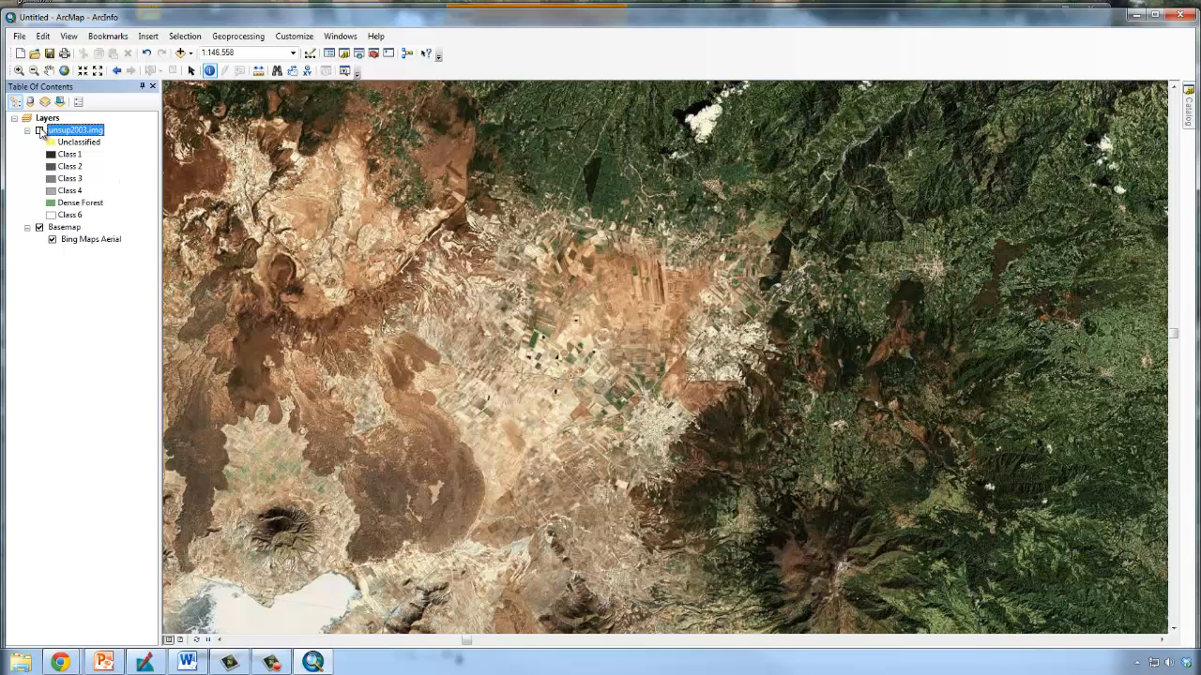
{"action": "left_click", "coordinate": [39, 130]}
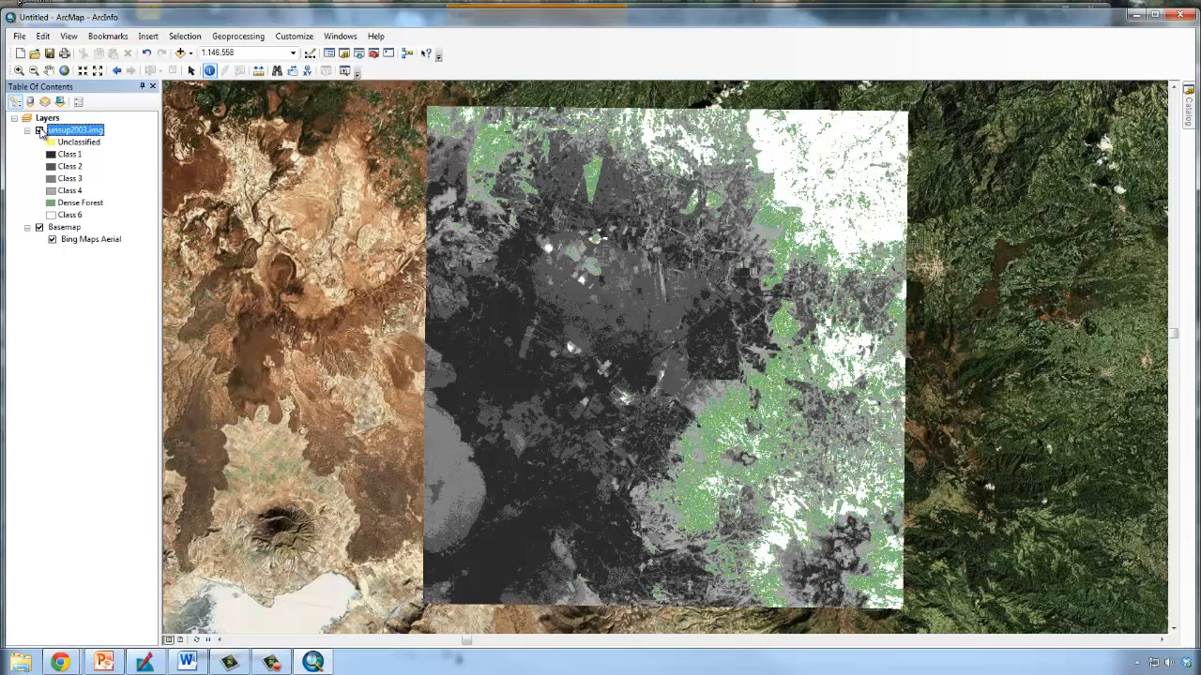
{"action": "left_click", "coordinate": [40, 131]}
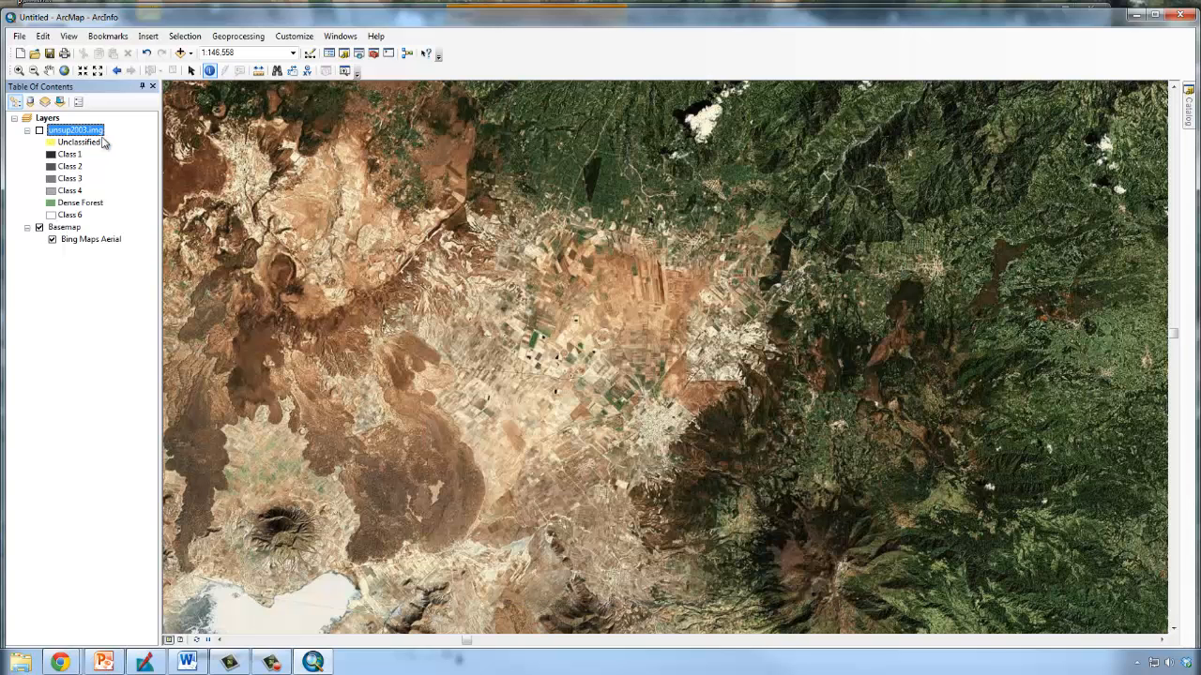
{"action": "left_click", "coordinate": [40, 130]}
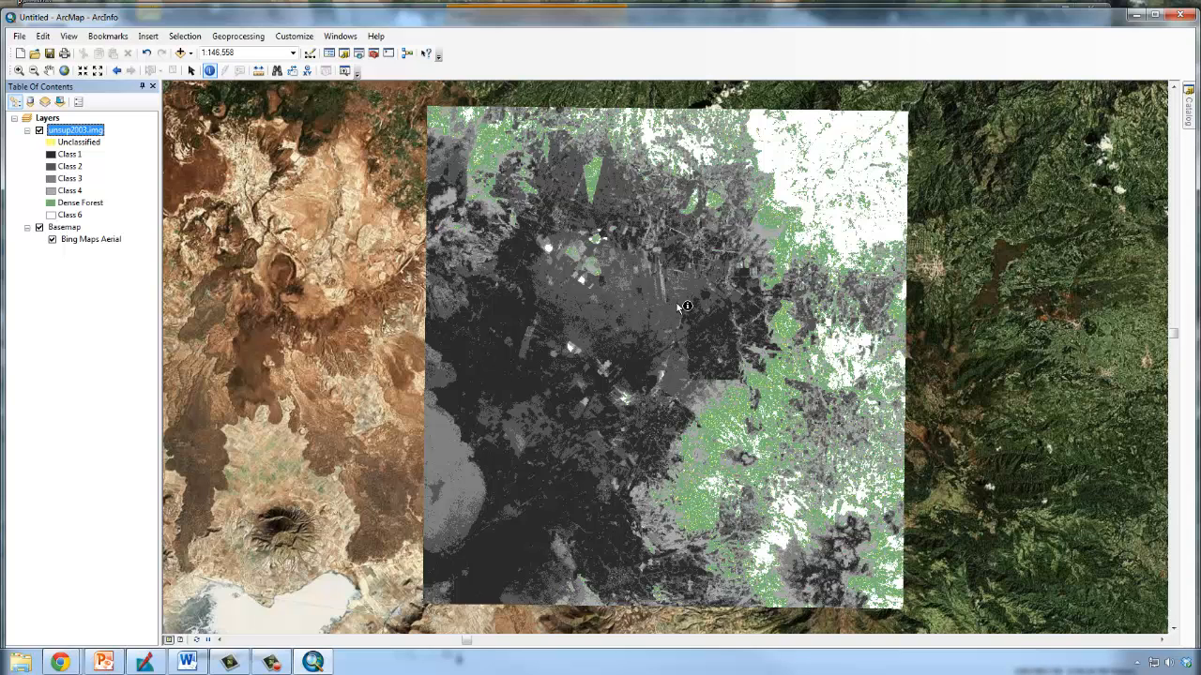
{"action": "left_click", "coordinate": [38, 133]}
{"action": "left_click", "coordinate": [38, 133]}
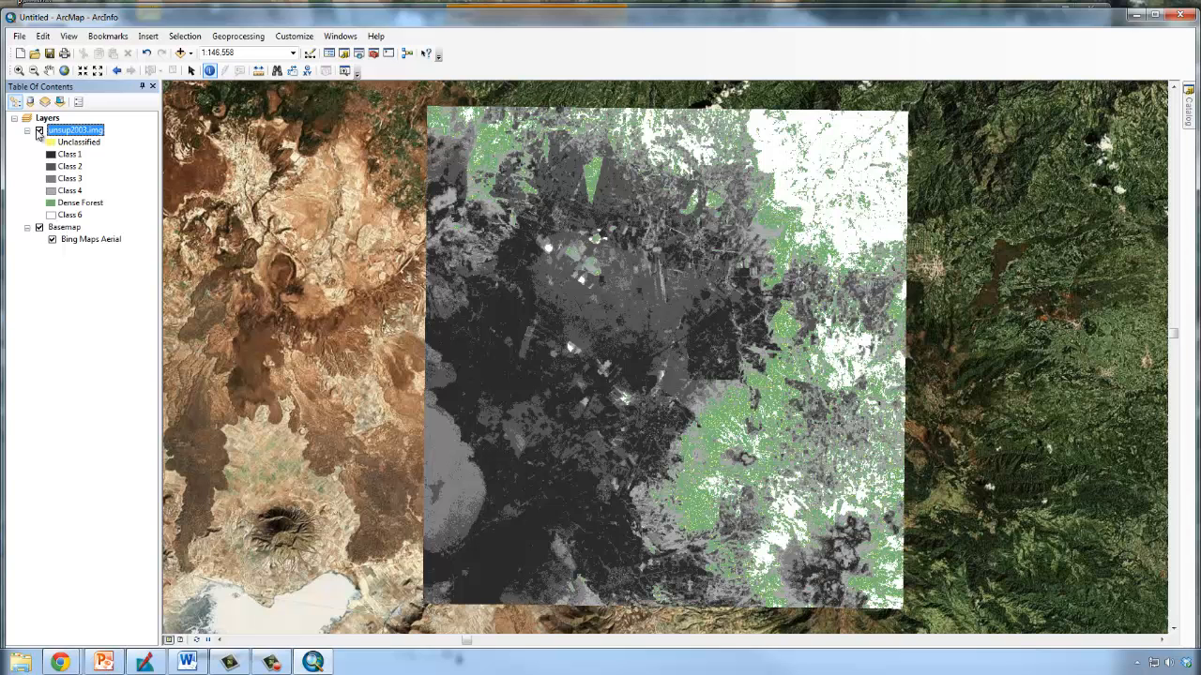